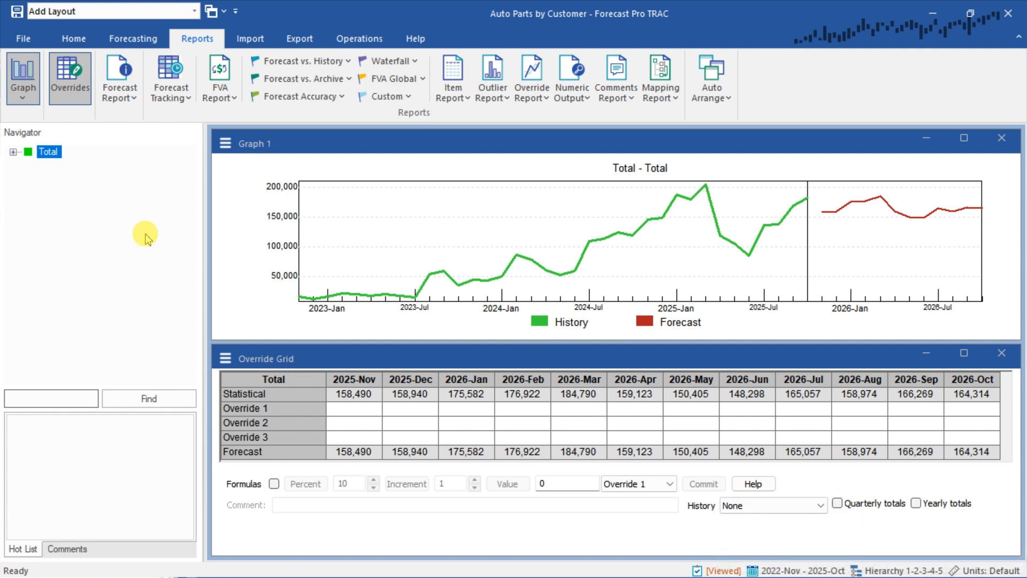
# Expand Total through North America, Air Filters and SKU 1083-AX, and display the forecast for the customer Optilogix
pyautogui.click(13, 152)
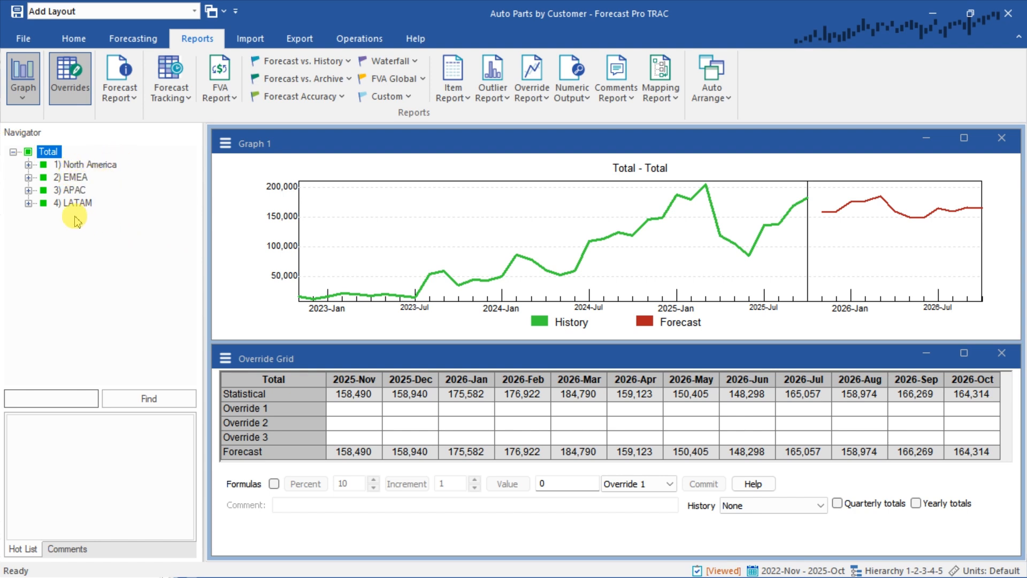
pyautogui.click(29, 165)
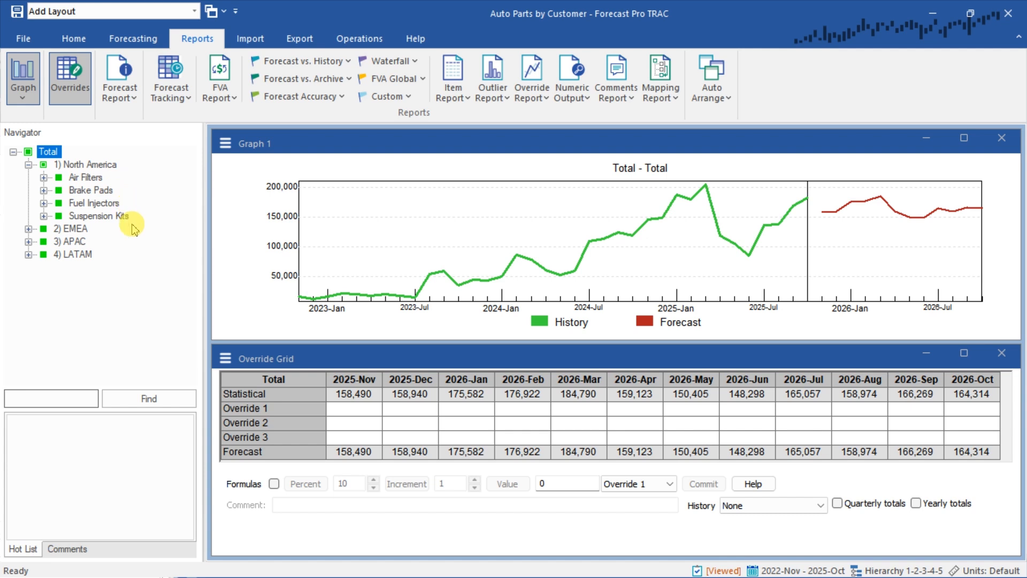
pyautogui.click(44, 179)
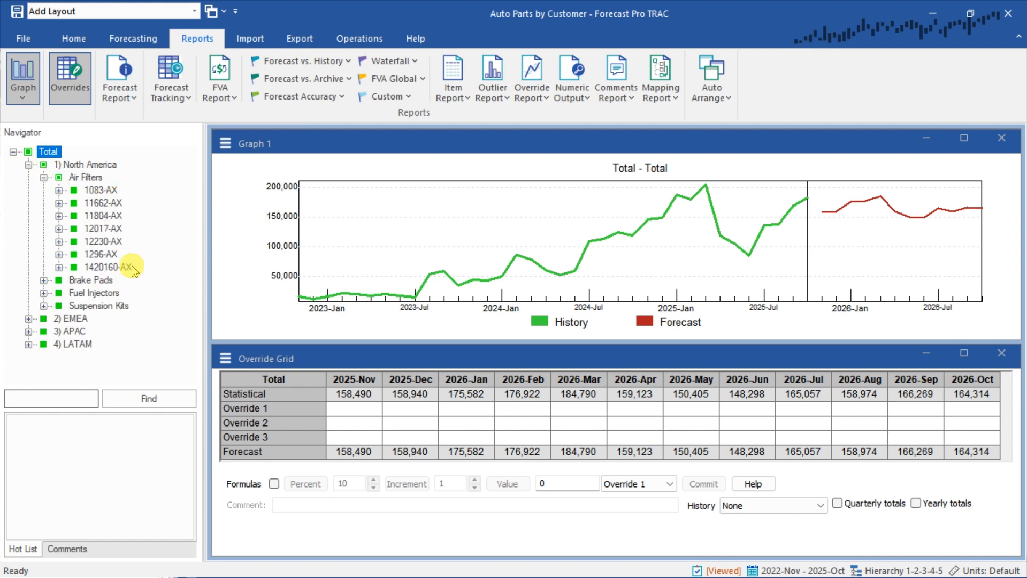
pyautogui.click(59, 189)
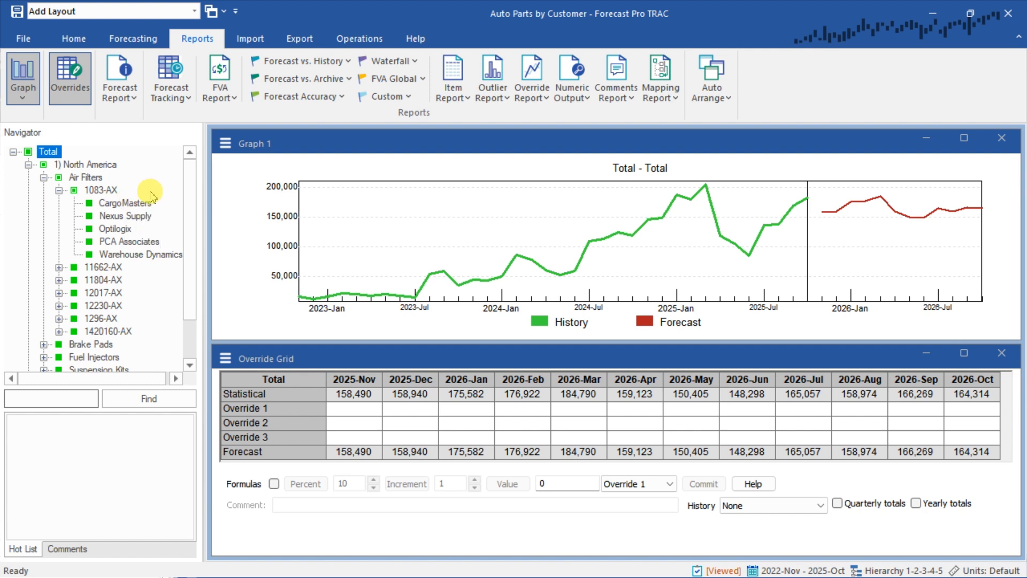
pyautogui.click(131, 230)
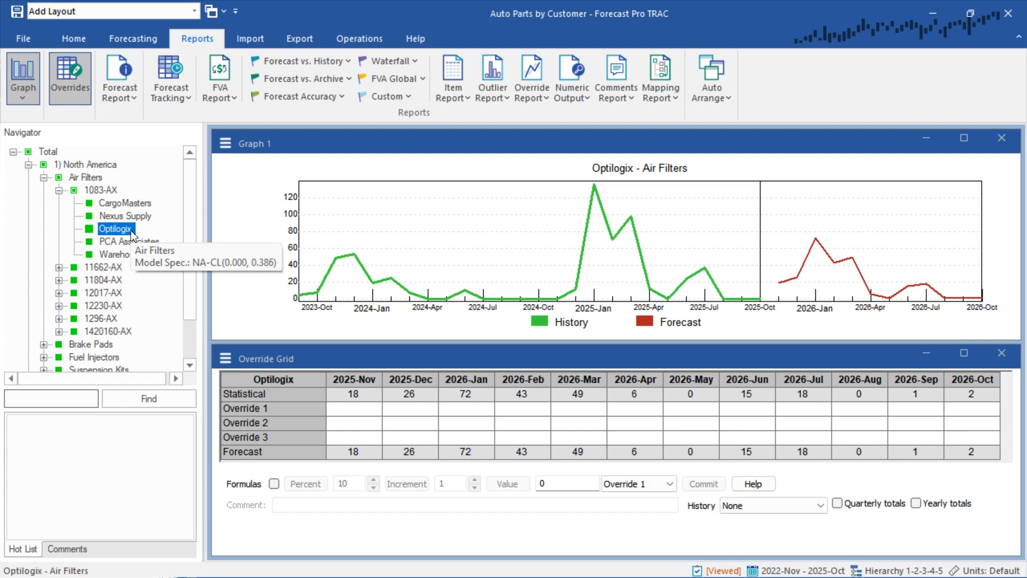
# Open the Data Manager for the Auto Parts by Customer project
pyautogui.click(75, 46)
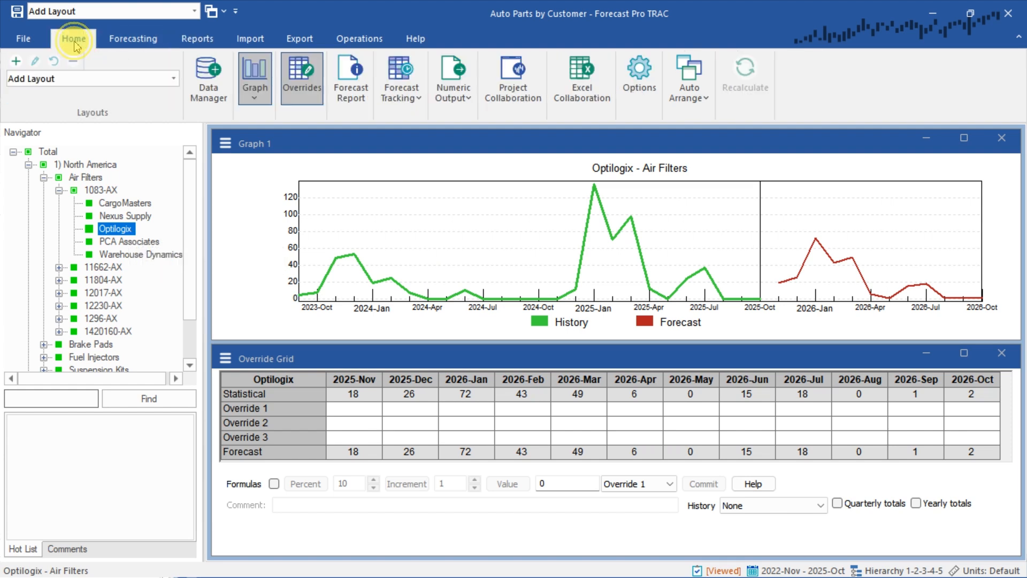
pyautogui.click(235, 100)
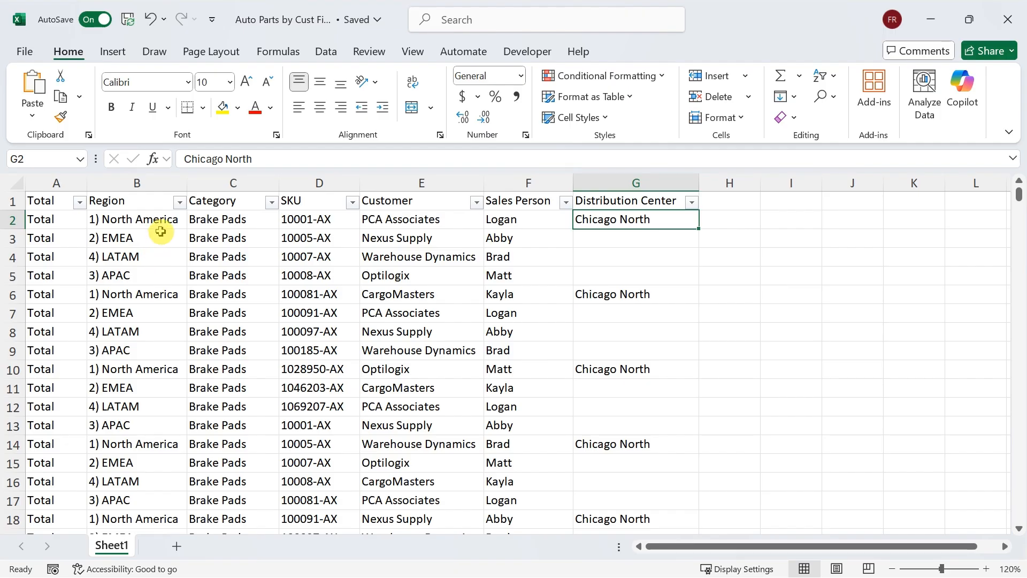
# In the Excel filters workbook, shade columns A through E, from Total to Customer, light blue
pyautogui.click(49, 187)
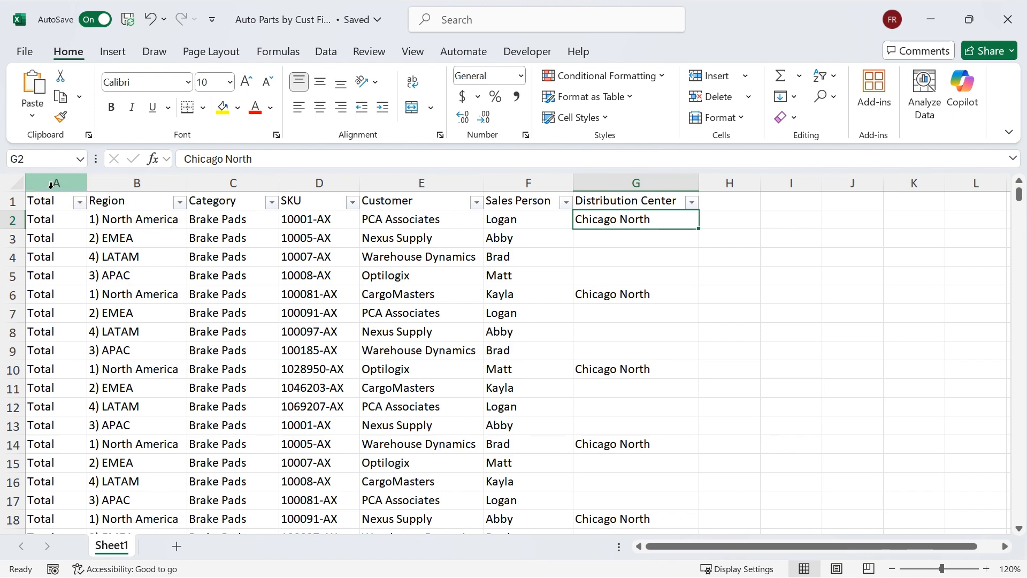
pyautogui.moveTo(49, 186); pyautogui.dragTo(393, 188)
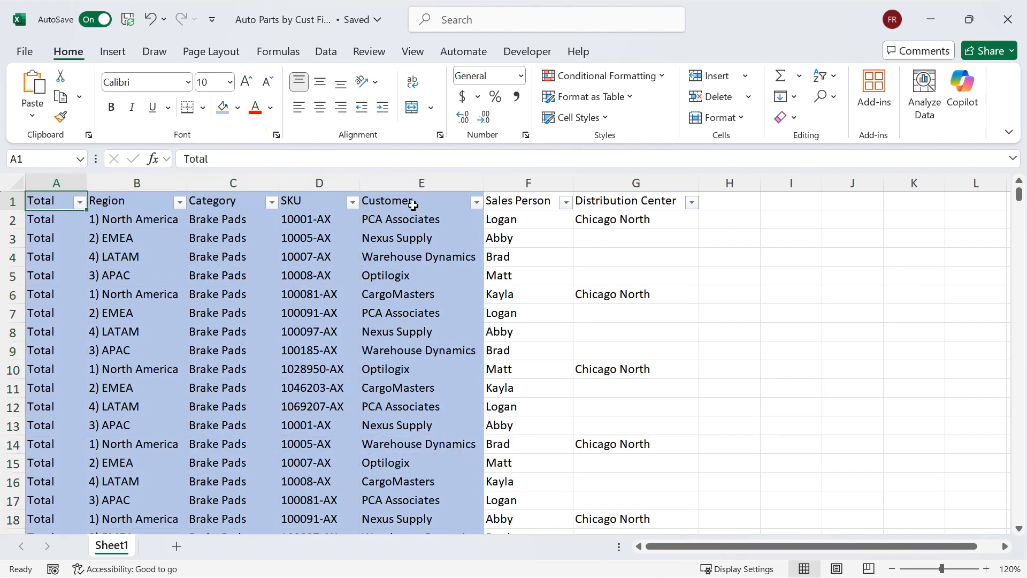
pyautogui.click(413, 204)
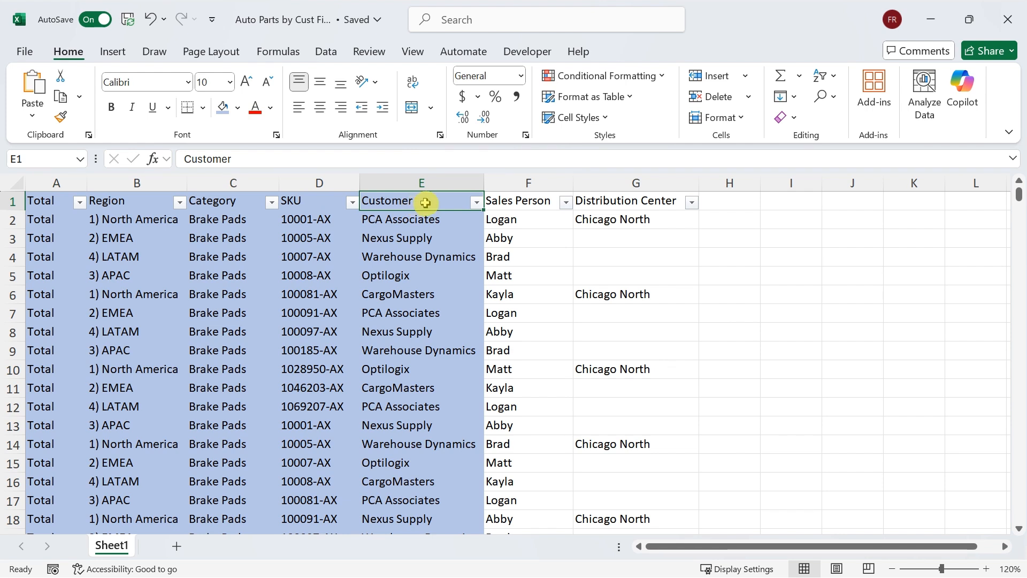
# Examine the Sales Person column and how its first entry relates to the customer in the same row
pyautogui.click(515, 200)
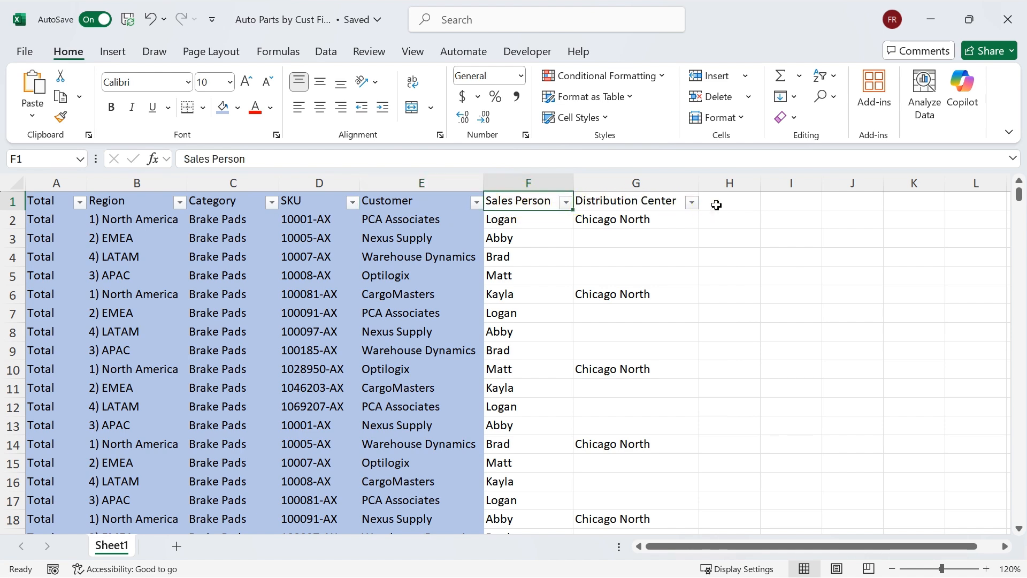
pyautogui.click(531, 183)
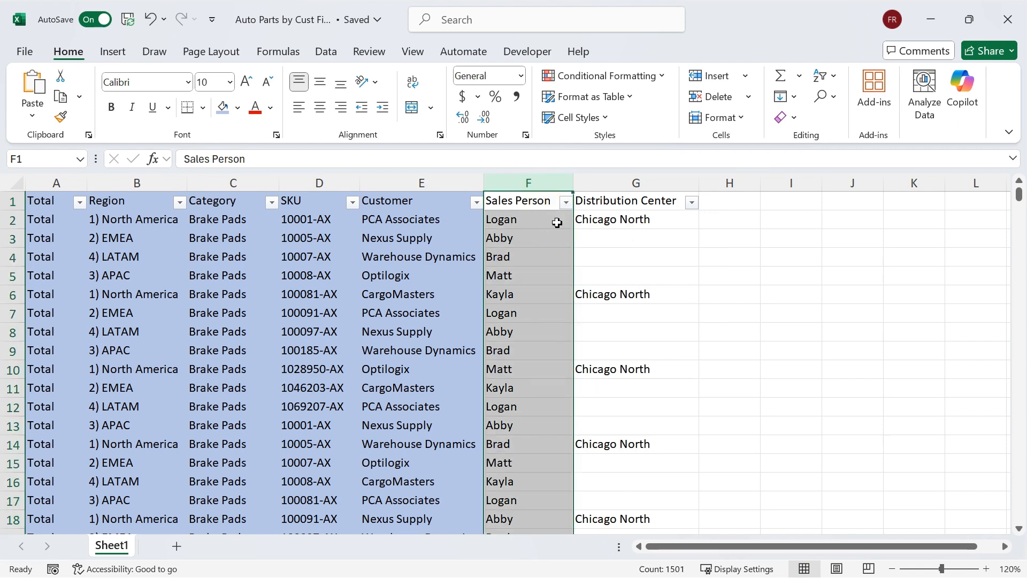
pyautogui.click(545, 223)
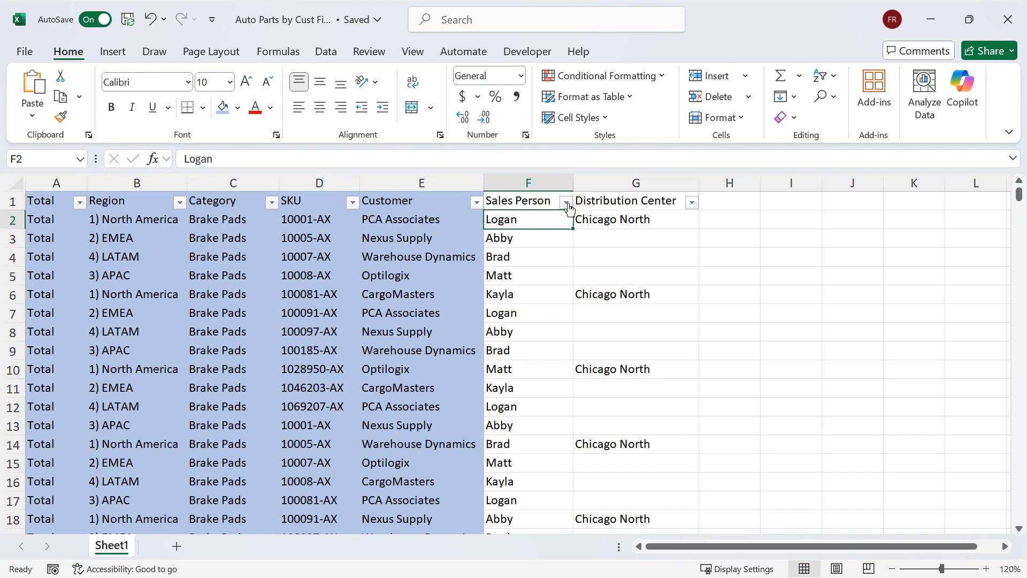
pyautogui.click(426, 220)
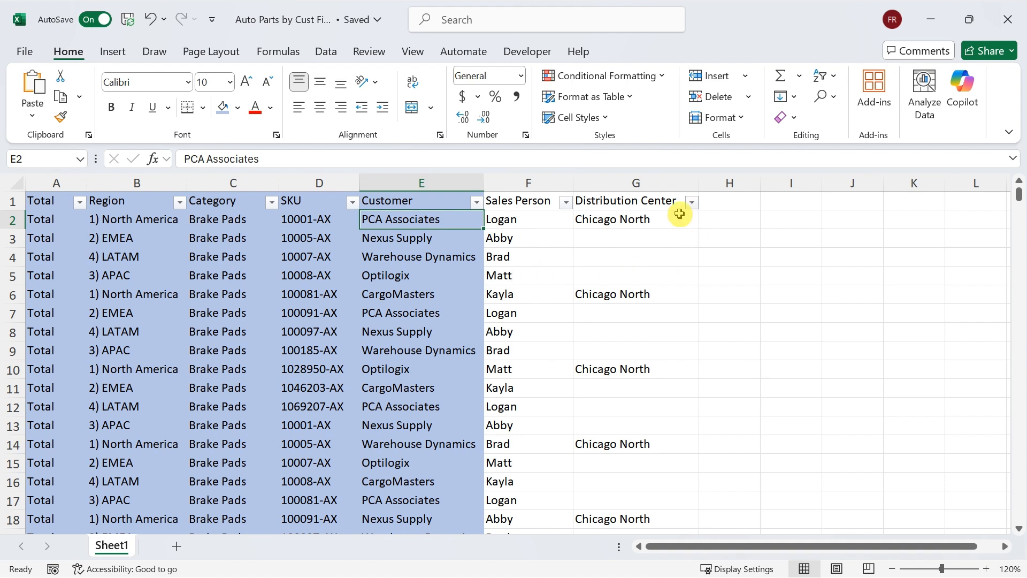
# Examine the Distribution Center column, including its blank rows and the distinct values in its filter list
pyautogui.click(660, 200)
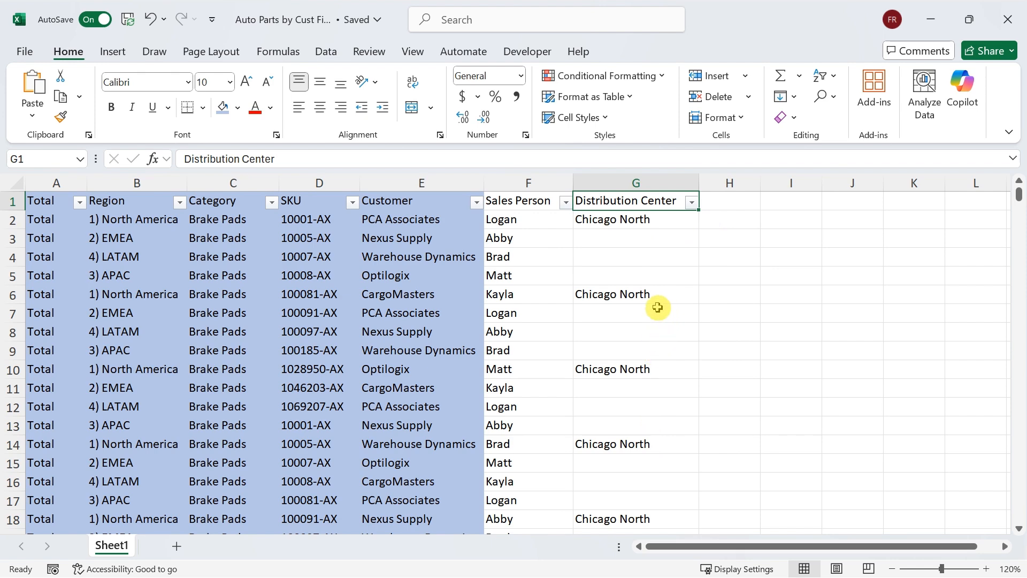
pyautogui.scroll(-1, 680, 307)
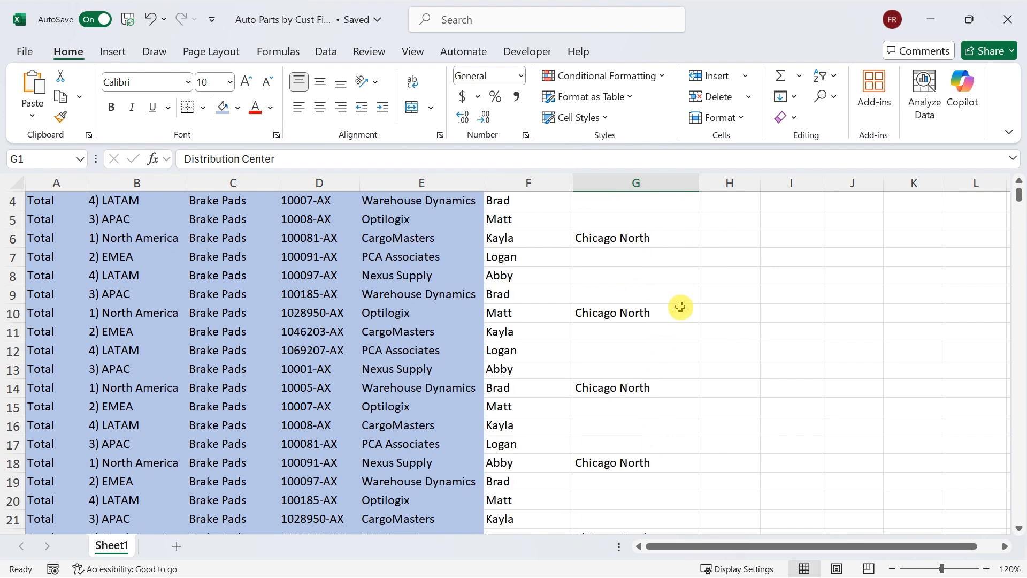
pyautogui.moveTo(1018, 197); pyautogui.dragTo(1018, 237)
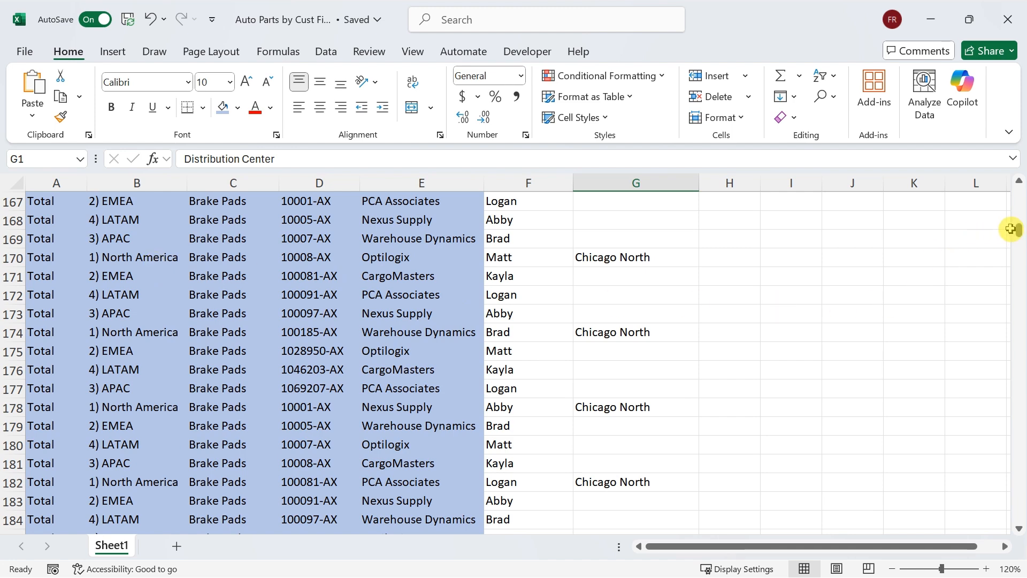
pyautogui.moveTo(1018, 230); pyautogui.dragTo(1020, 186)
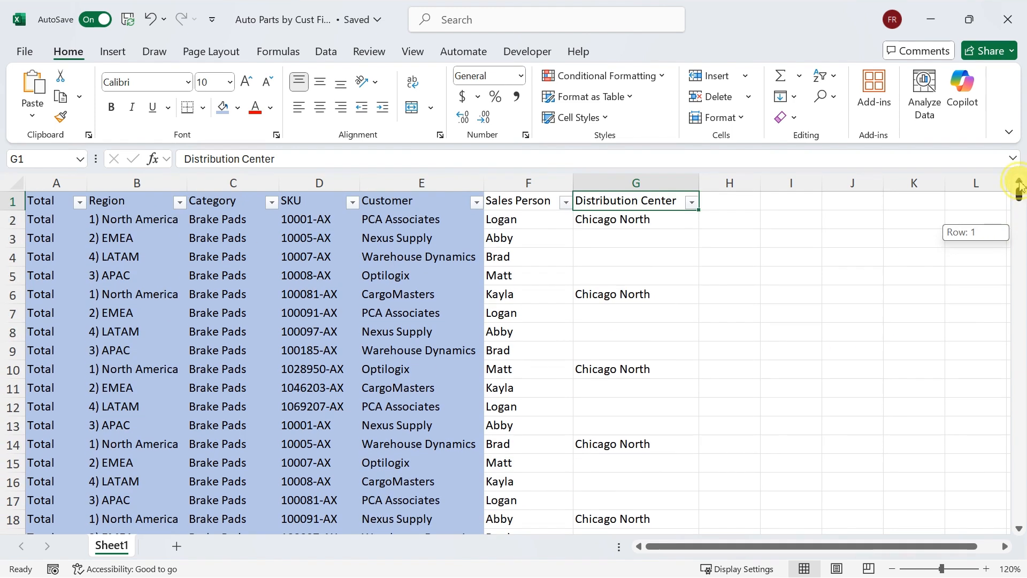
pyautogui.click(692, 201)
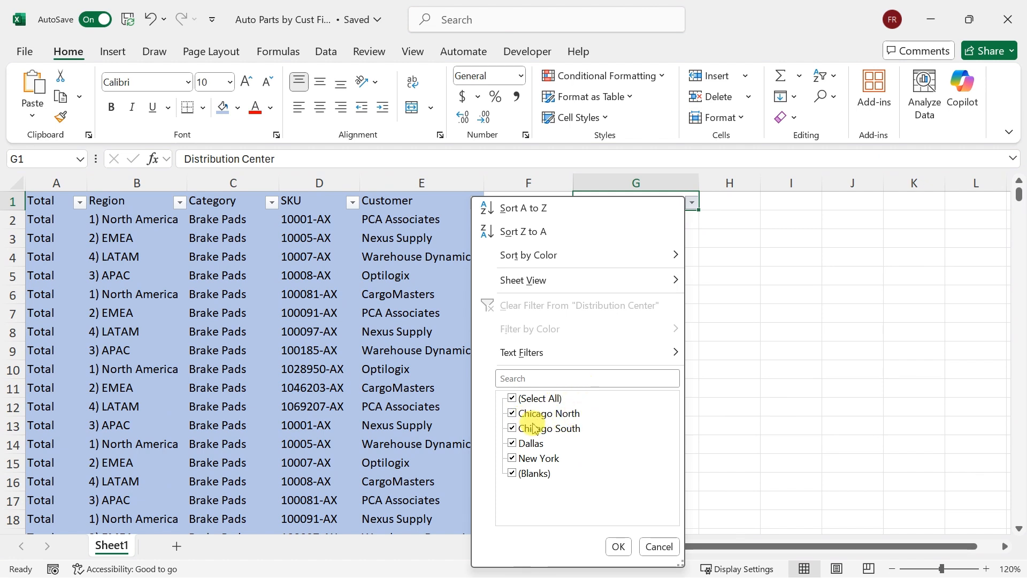
pyautogui.click(659, 546)
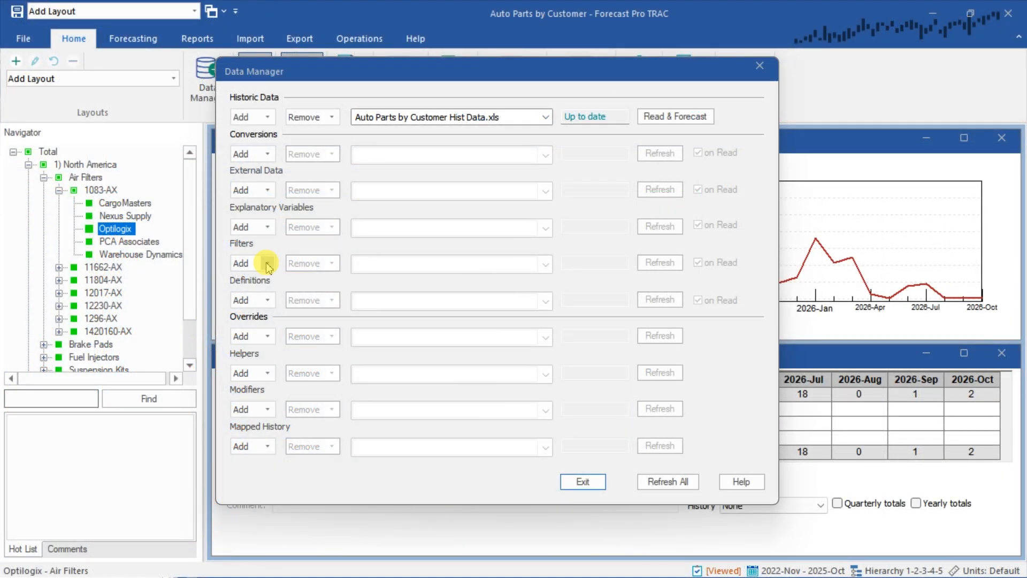
# In Forecast Pro TRAC's Data Manager, add the Excel filter file Auto Parts by Cust Filters and refresh it
pyautogui.click(267, 264)
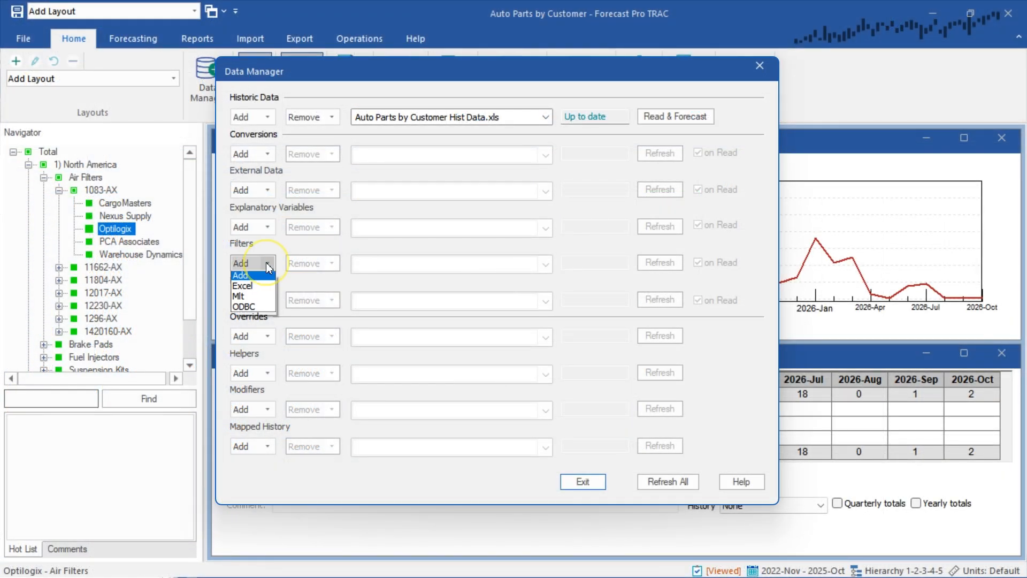
pyautogui.click(254, 289)
pyautogui.click(526, 210)
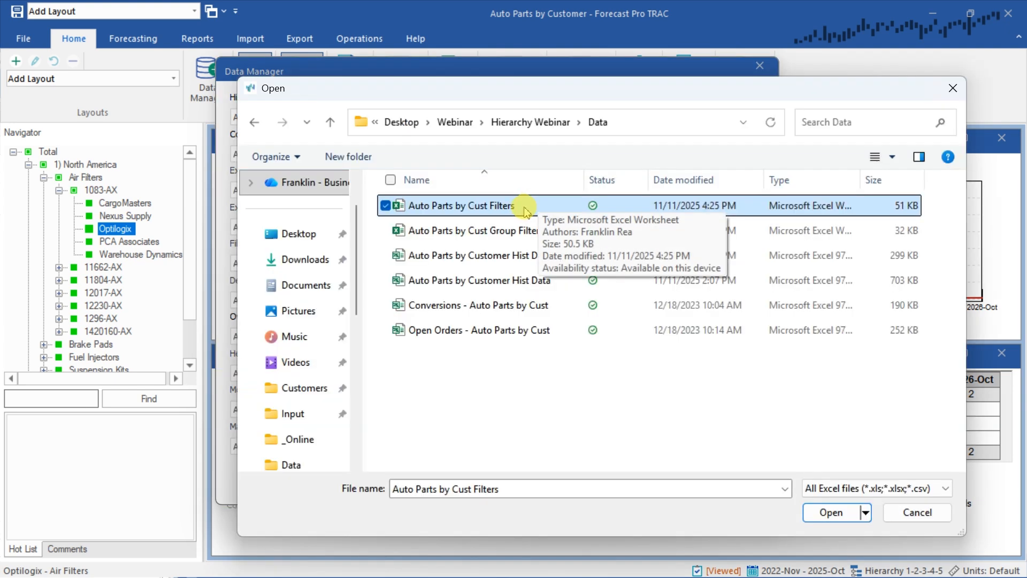
pyautogui.click(831, 512)
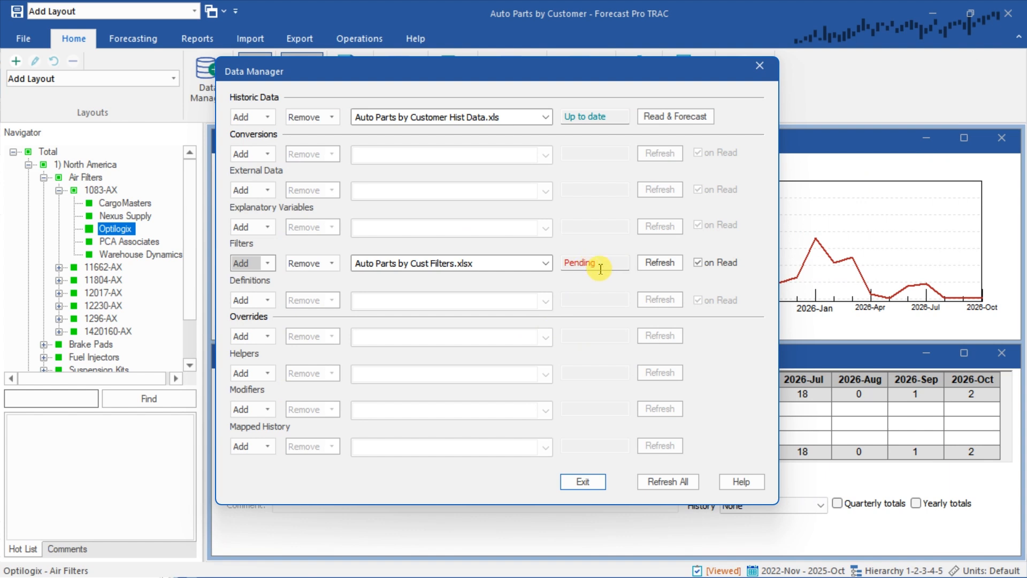
pyautogui.click(660, 264)
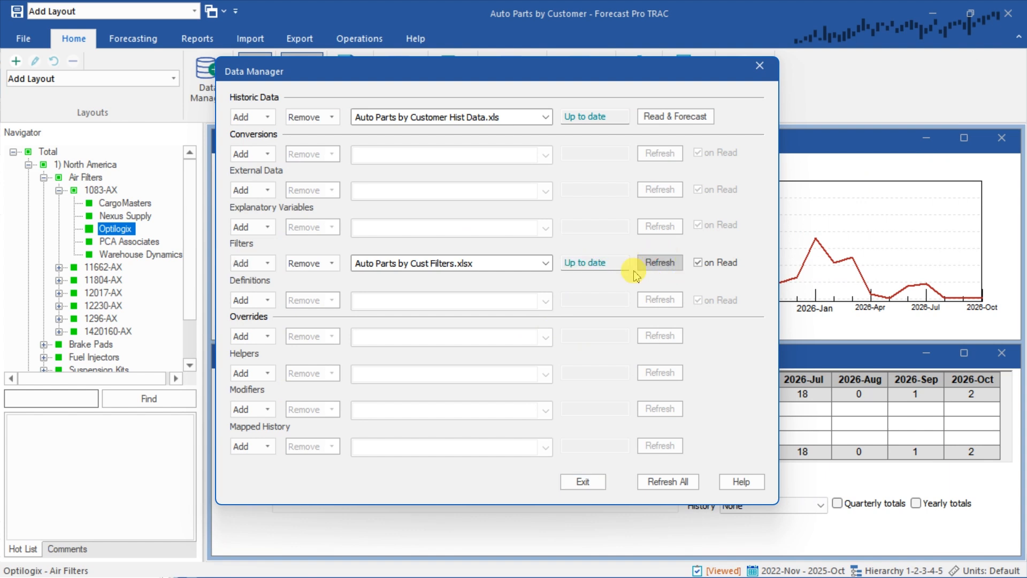
pyautogui.click(585, 485)
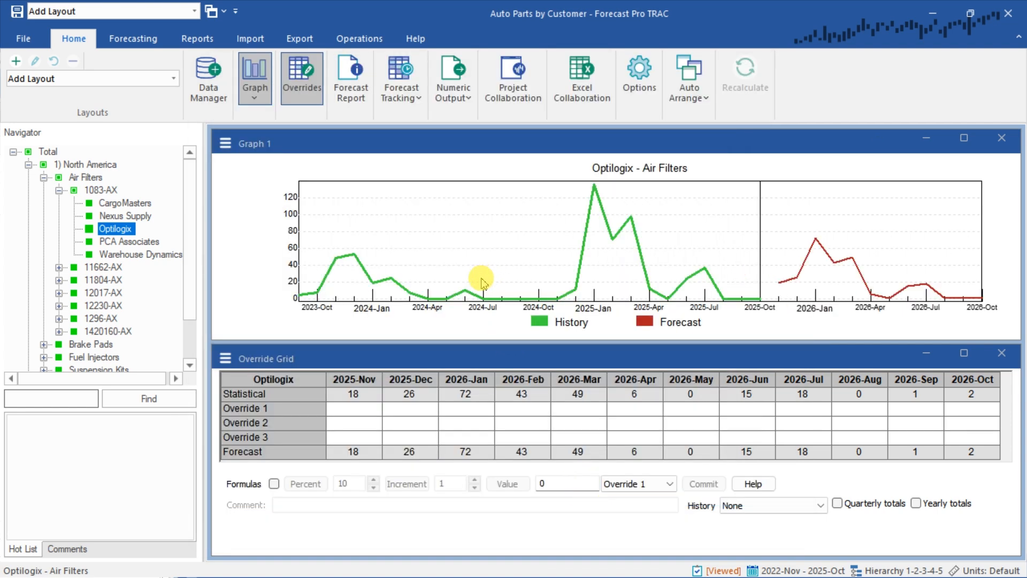
# Set Graph 1 to display the Sales Person filter attribute in its labels
pyautogui.rightClick(410, 174)
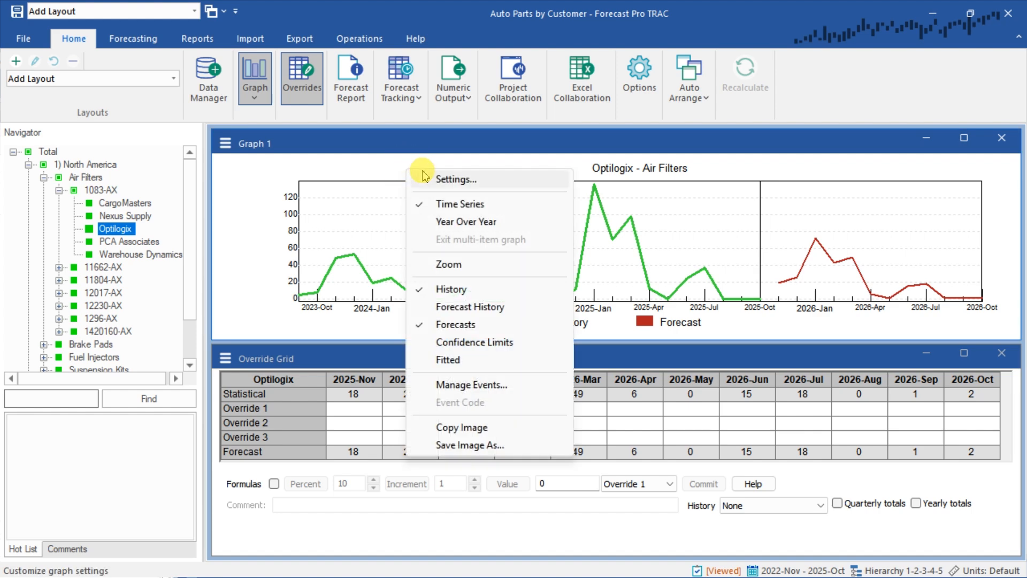
pyautogui.click(453, 180)
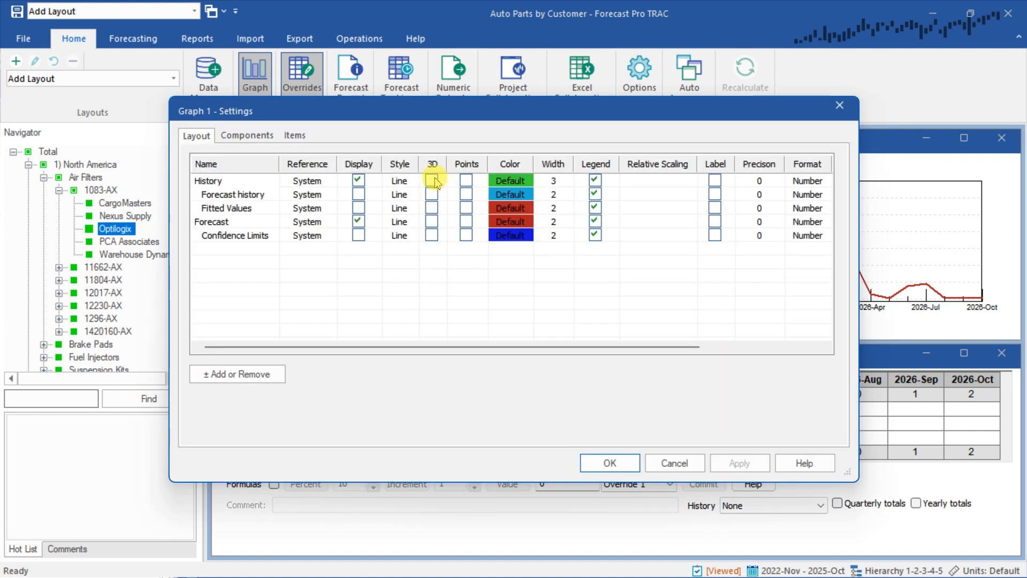
pyautogui.click(247, 136)
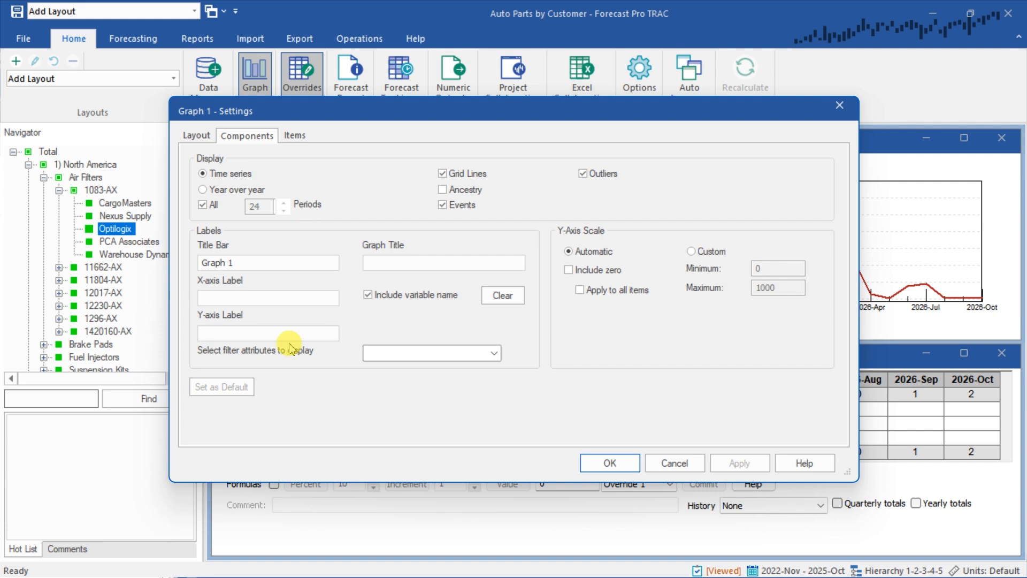
pyautogui.click(413, 353)
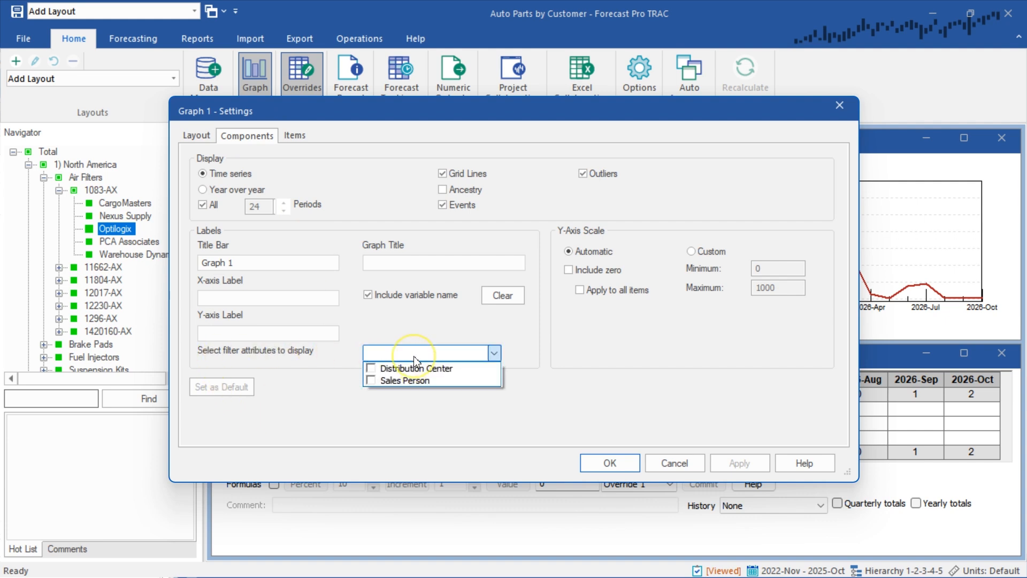
pyautogui.click(371, 380)
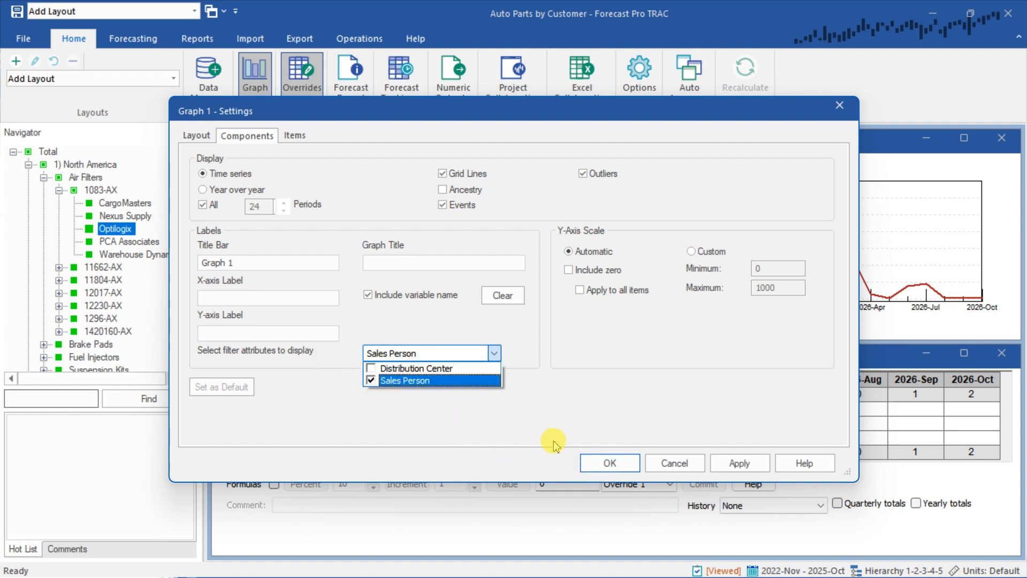
pyautogui.click(580, 428)
pyautogui.click(620, 471)
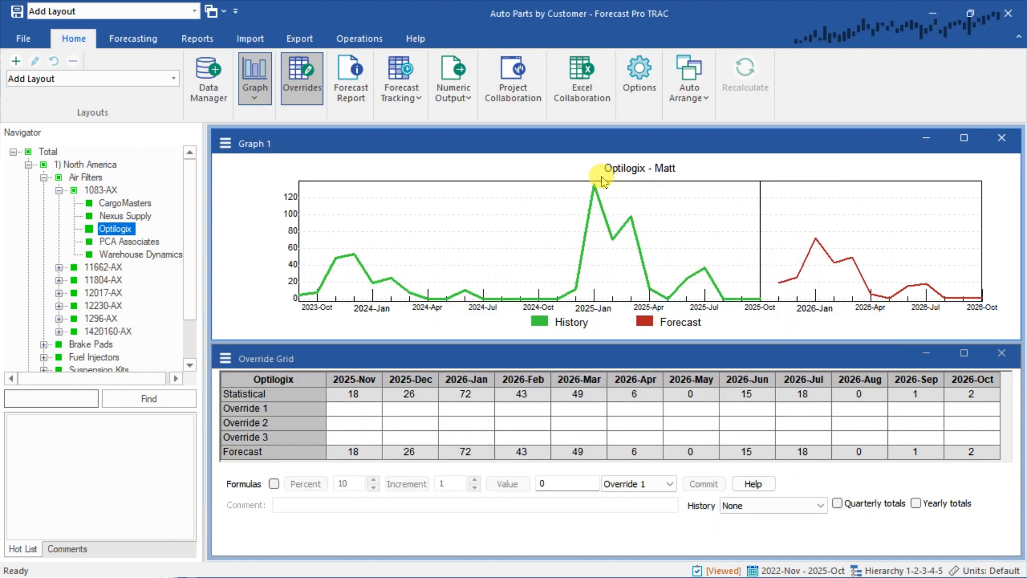
# Review the graph titles for PCA Associates under 1083-AX, SKU 11662-AX itself, and its customers CargoMasters and Nexus Supply
pyautogui.click(135, 242)
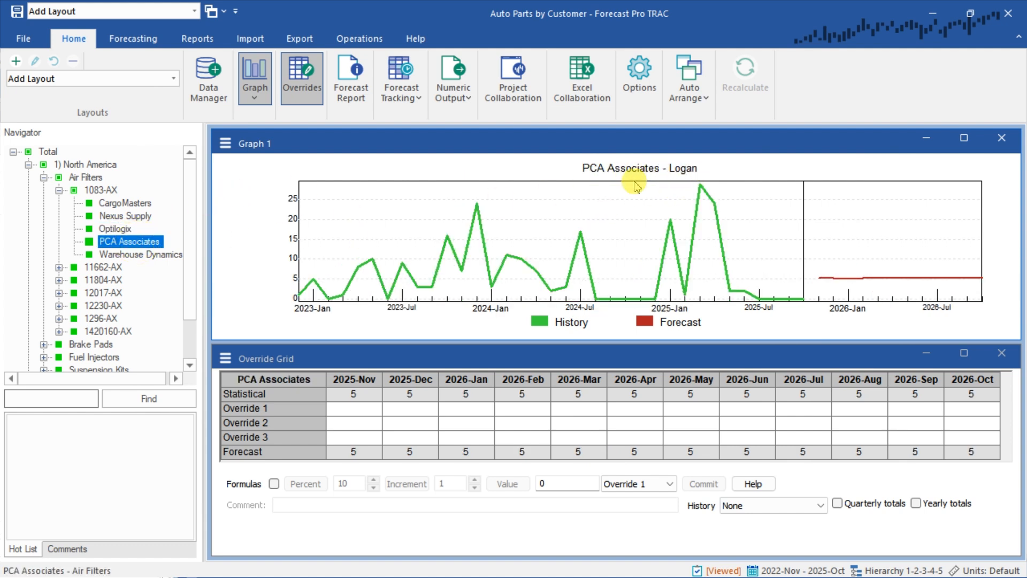
pyautogui.click(59, 267)
pyautogui.click(104, 267)
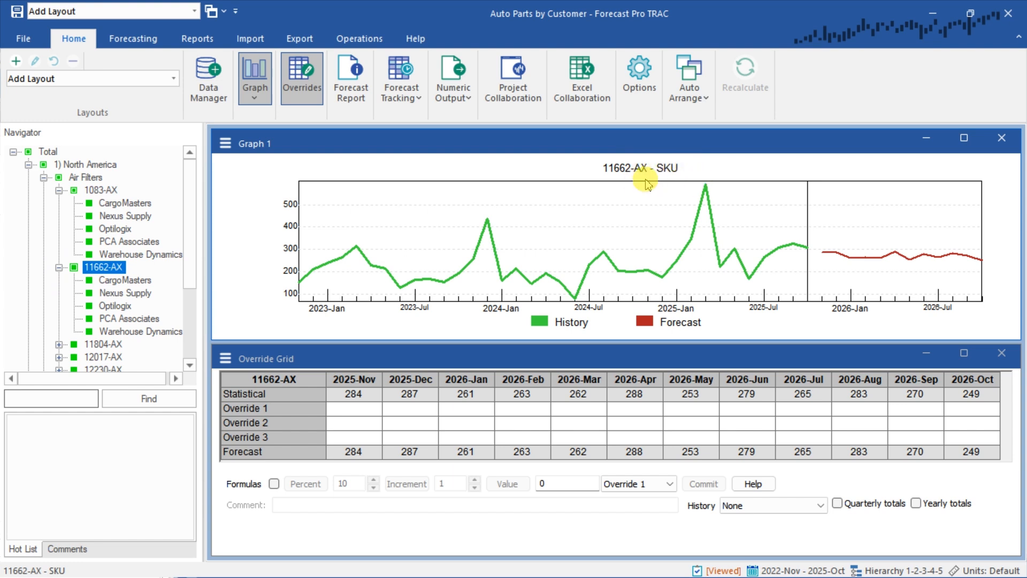
pyautogui.click(132, 281)
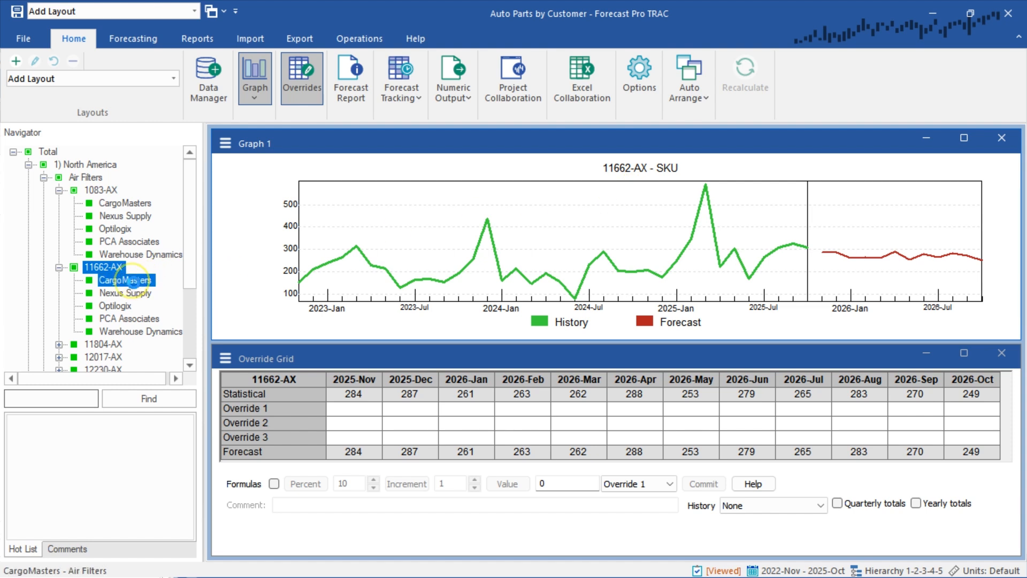
pyautogui.click(103, 292)
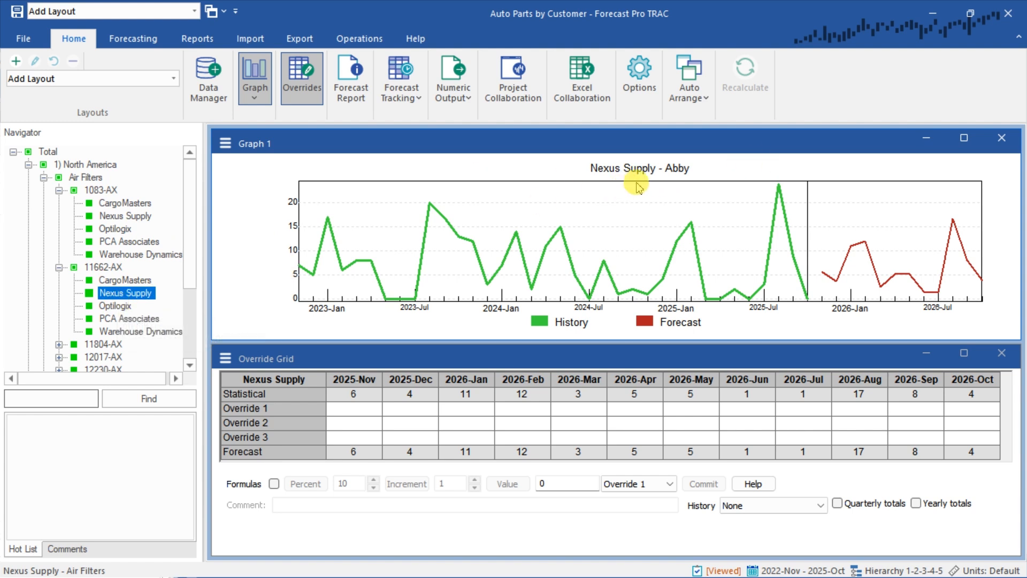
# Close the Override Grid and open the Numeric Output view maximized
pyautogui.click(348, 73)
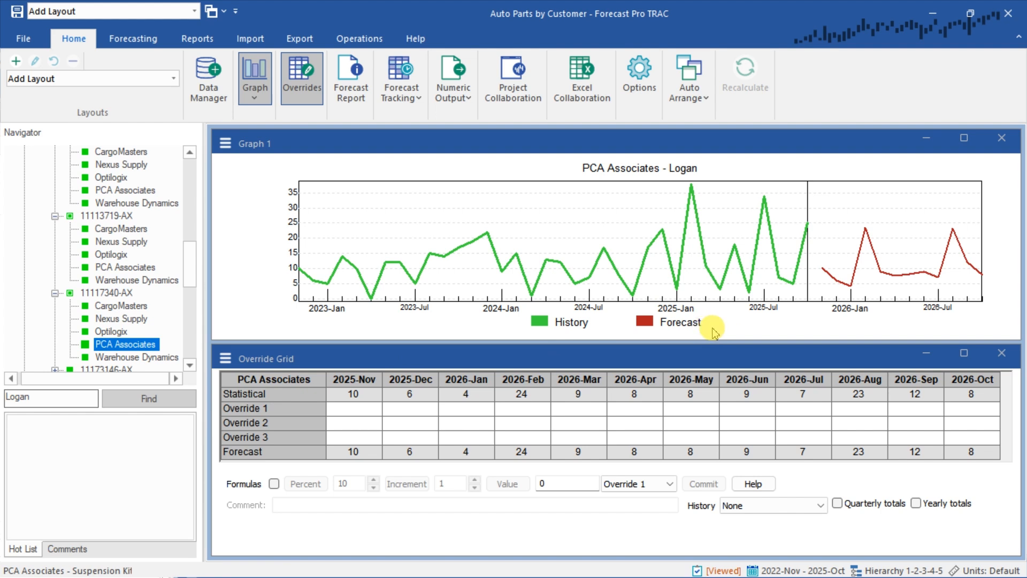
pyautogui.click(1001, 353)
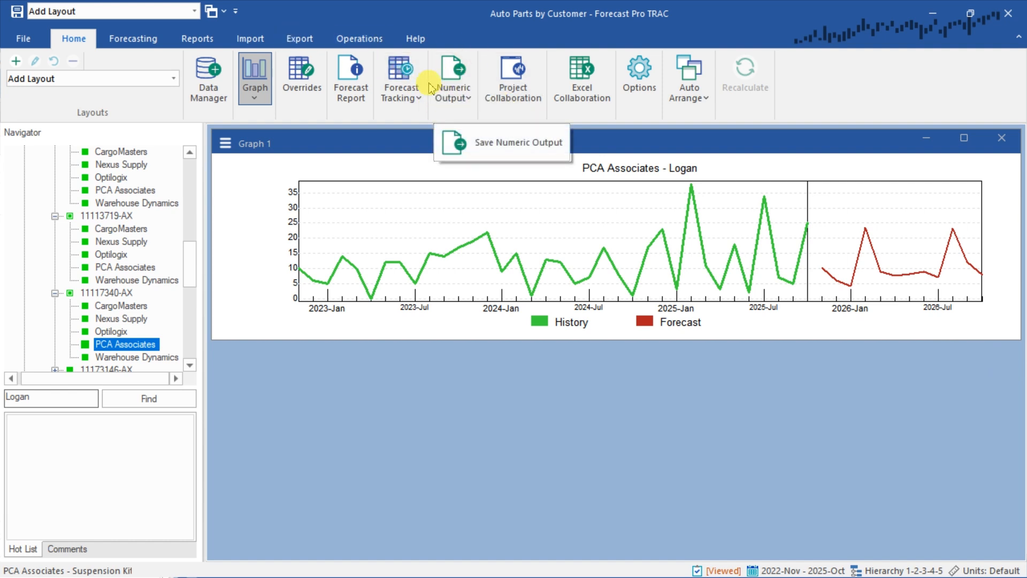
pyautogui.click(441, 102)
pyautogui.click(467, 134)
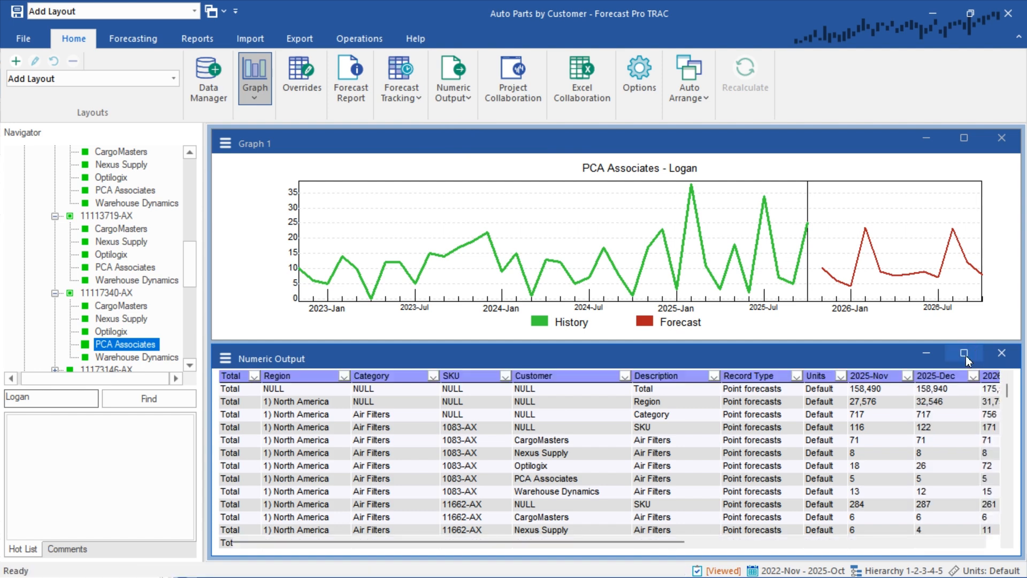
pyautogui.click(966, 356)
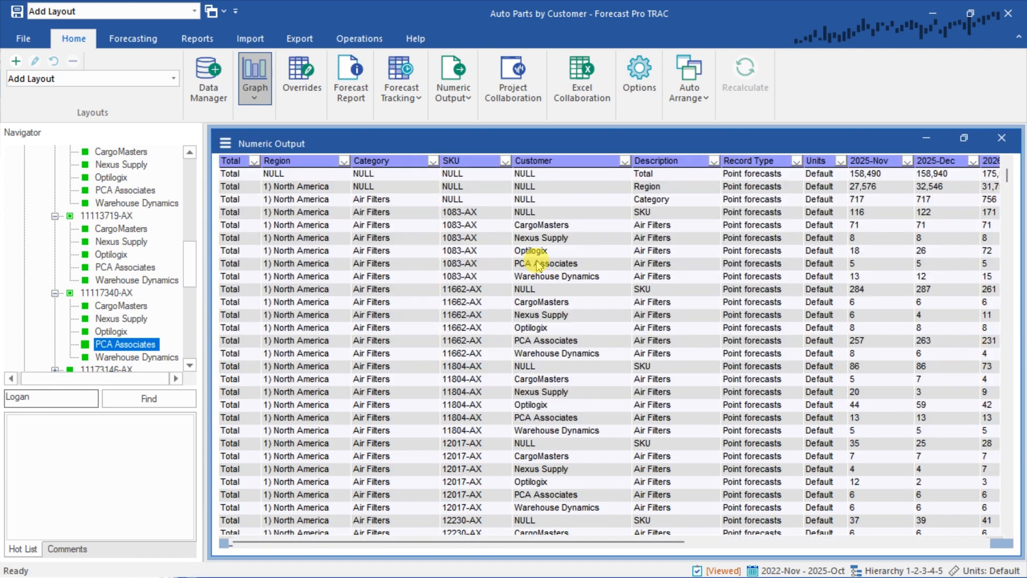
pyautogui.scroll(2, 546, 266)
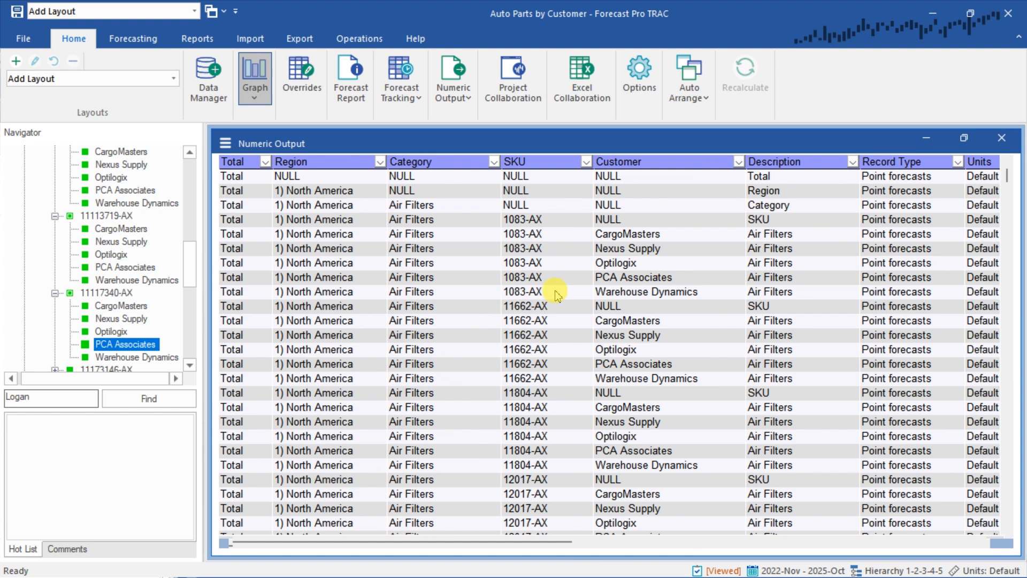
# Add the Filters - Distribution Center and Filters - Sales Person columns to the Numeric Output display
pyautogui.click(225, 143)
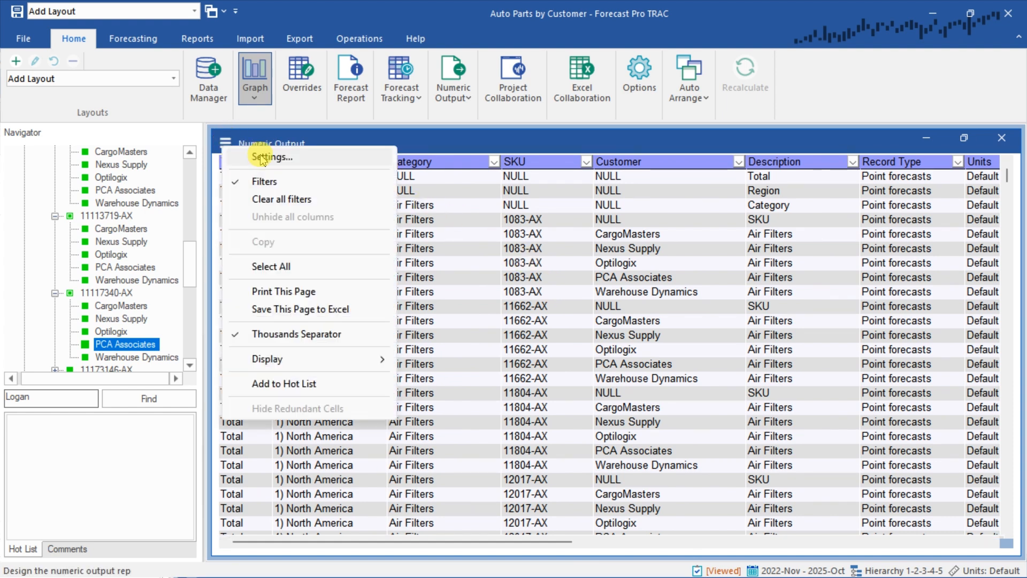
pyautogui.click(261, 159)
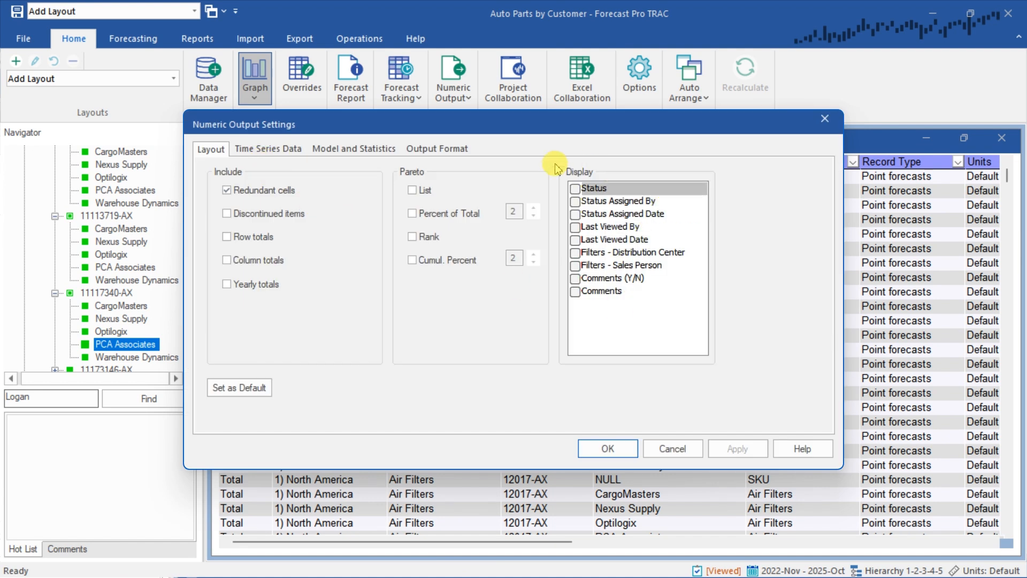
pyautogui.click(674, 292)
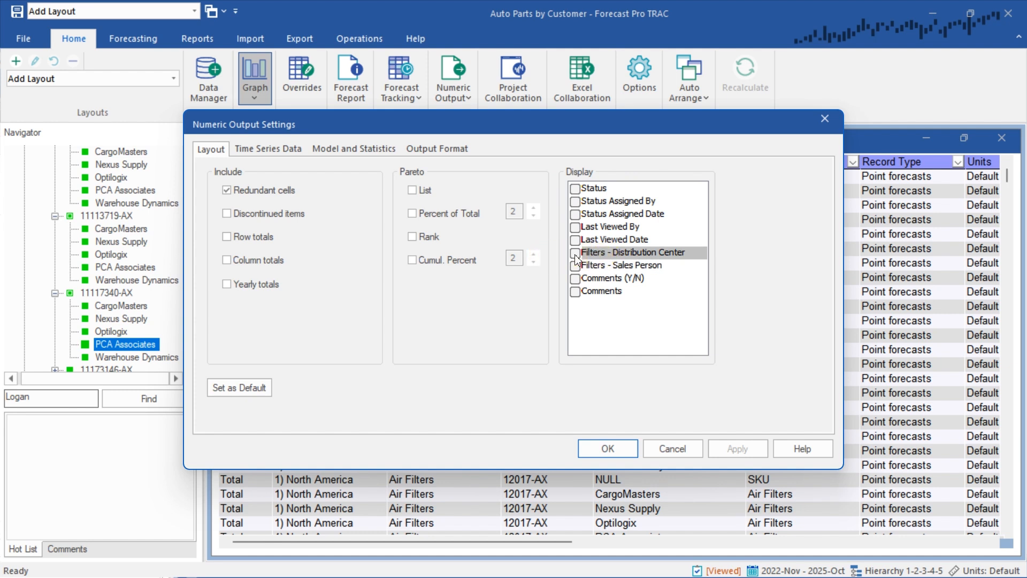
pyautogui.click(575, 267)
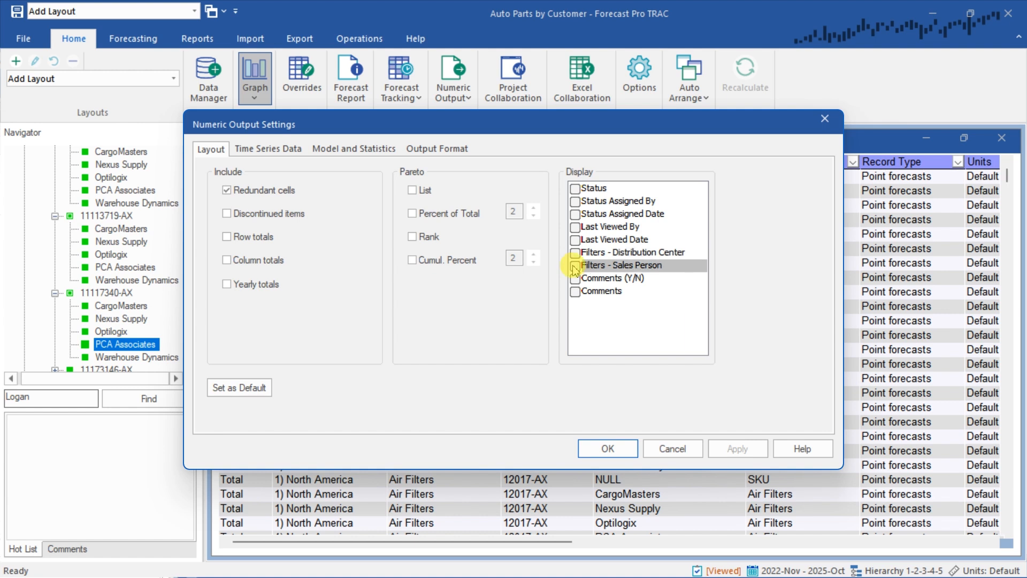
pyautogui.click(575, 267)
pyautogui.click(577, 255)
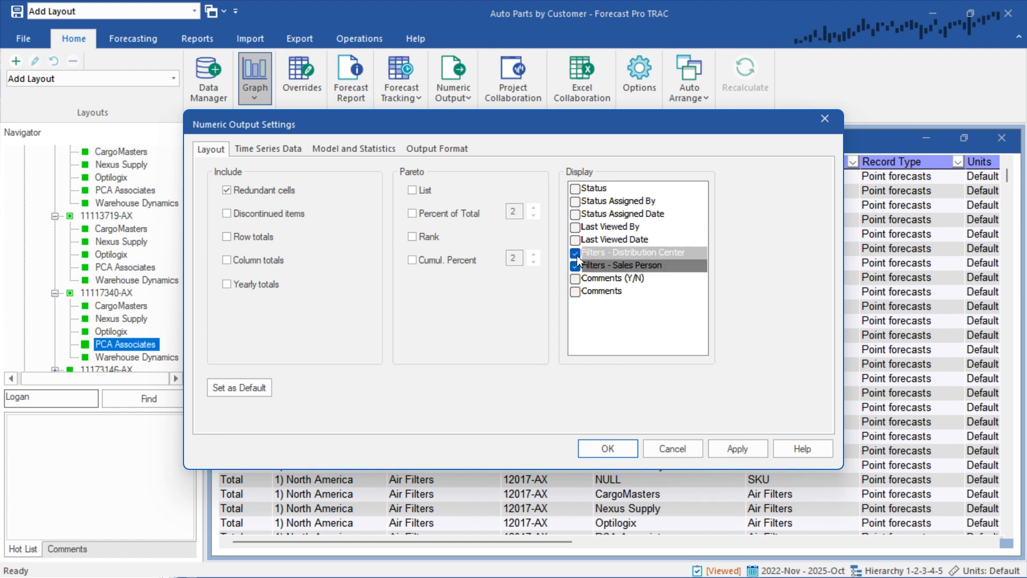
pyautogui.click(608, 448)
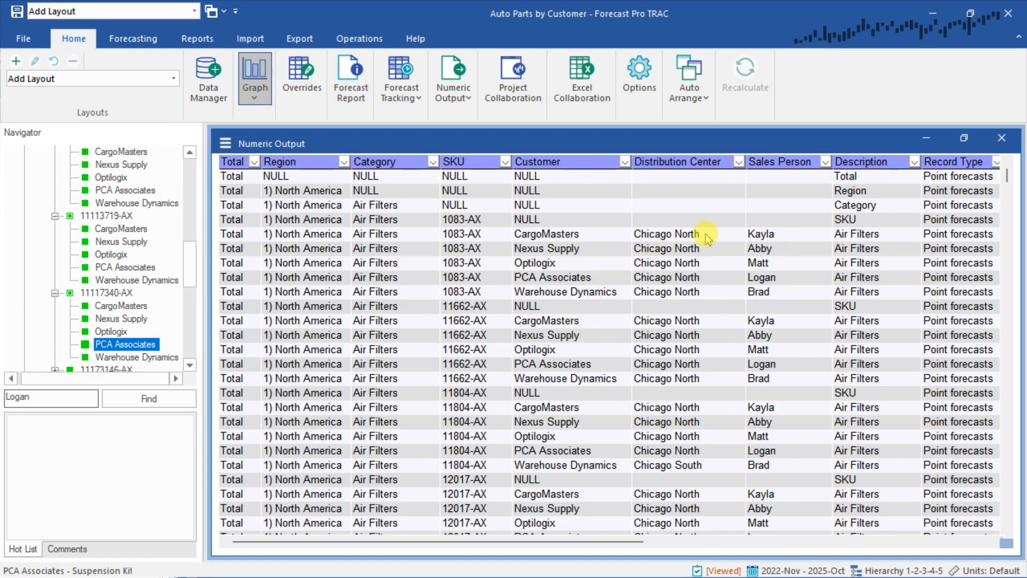
# Examine the Distribution Center values beside the Region and Customer columns for North America and EMEA items in Numeric Output
pyautogui.moveTo(690, 236); pyautogui.dragTo(690, 292)
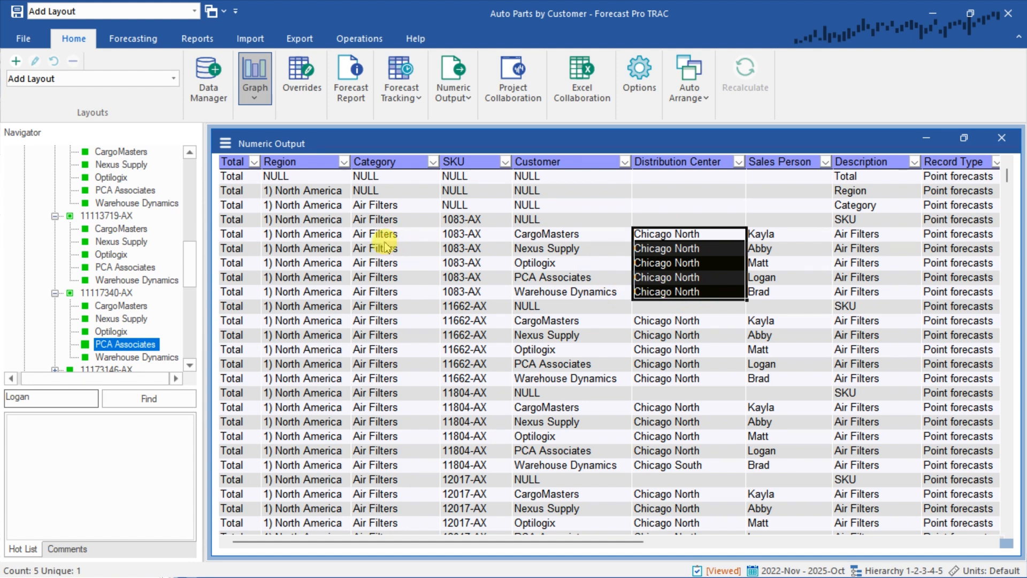
pyautogui.moveTo(330, 239); pyautogui.dragTo(321, 291)
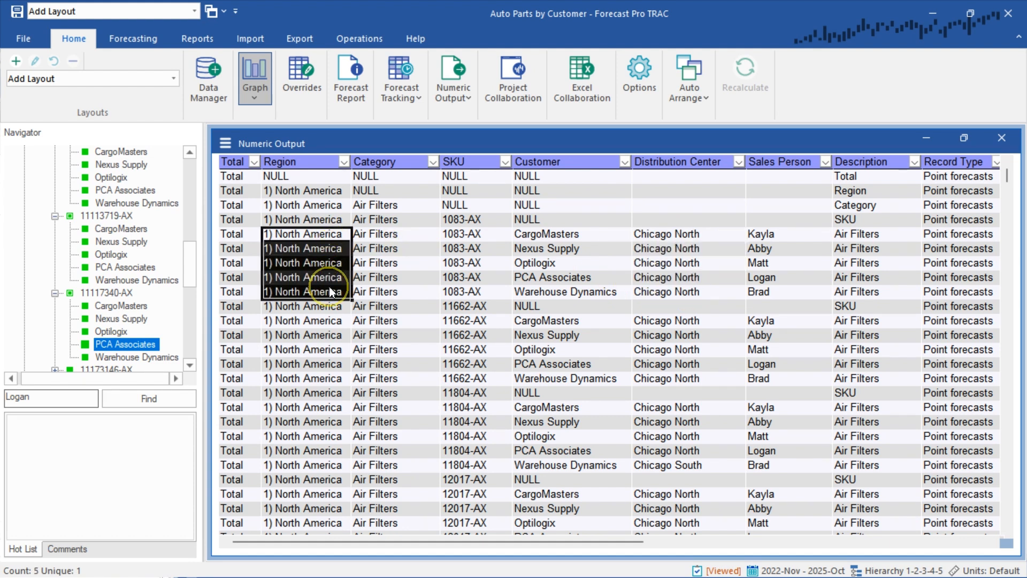
pyautogui.moveTo(571, 248); pyautogui.dragTo(569, 278)
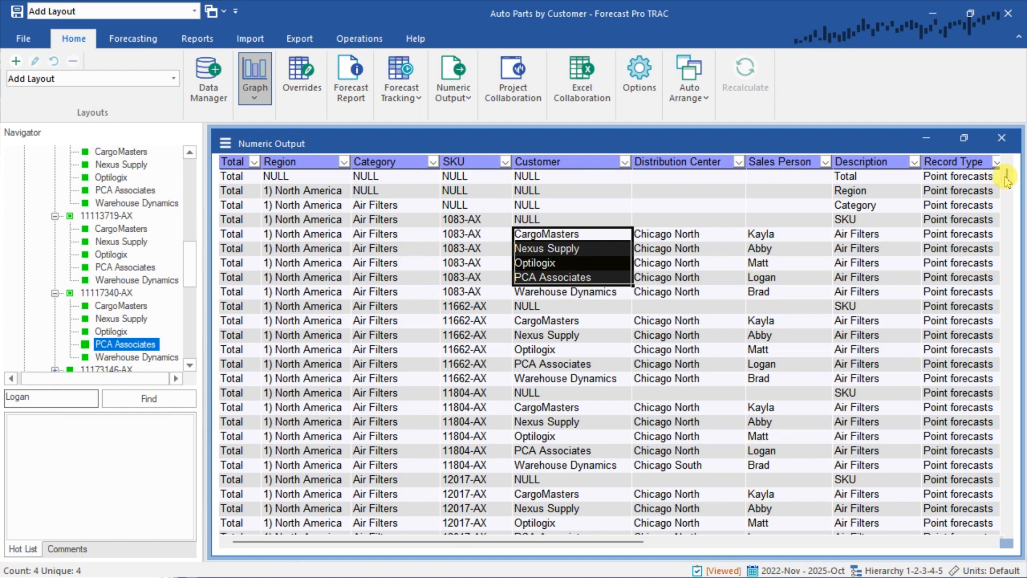
pyautogui.moveTo(1006, 180); pyautogui.dragTo(988, 348)
pyautogui.moveTo(661, 235); pyautogui.dragTo(665, 411)
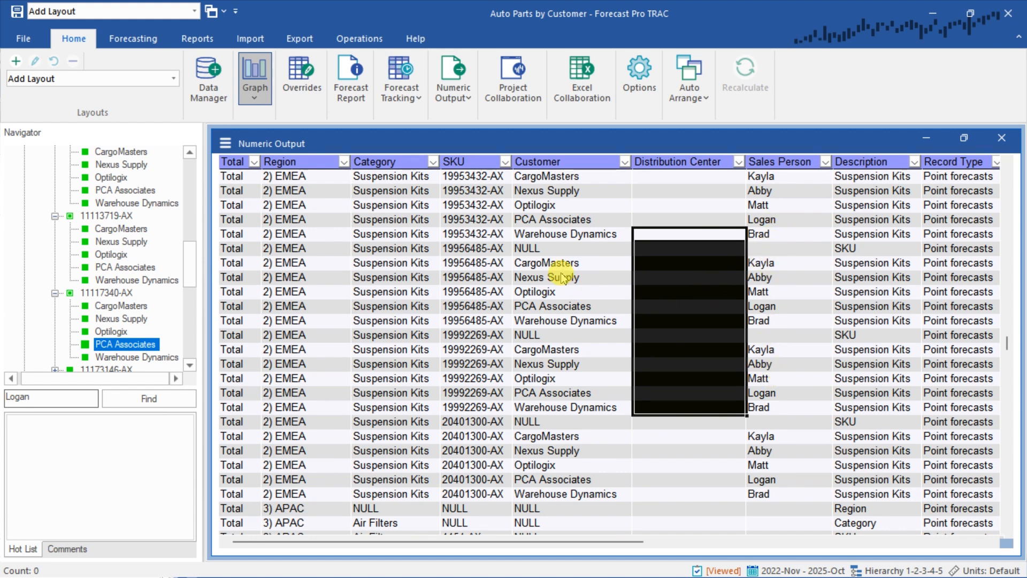
pyautogui.click(553, 272)
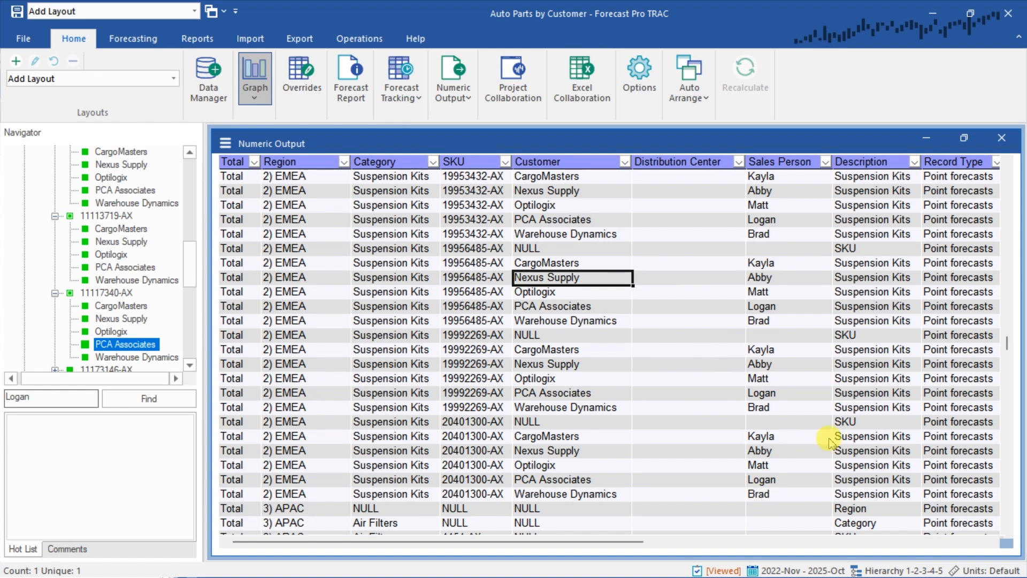
pyautogui.moveTo(1006, 342); pyautogui.dragTo(1006, 175)
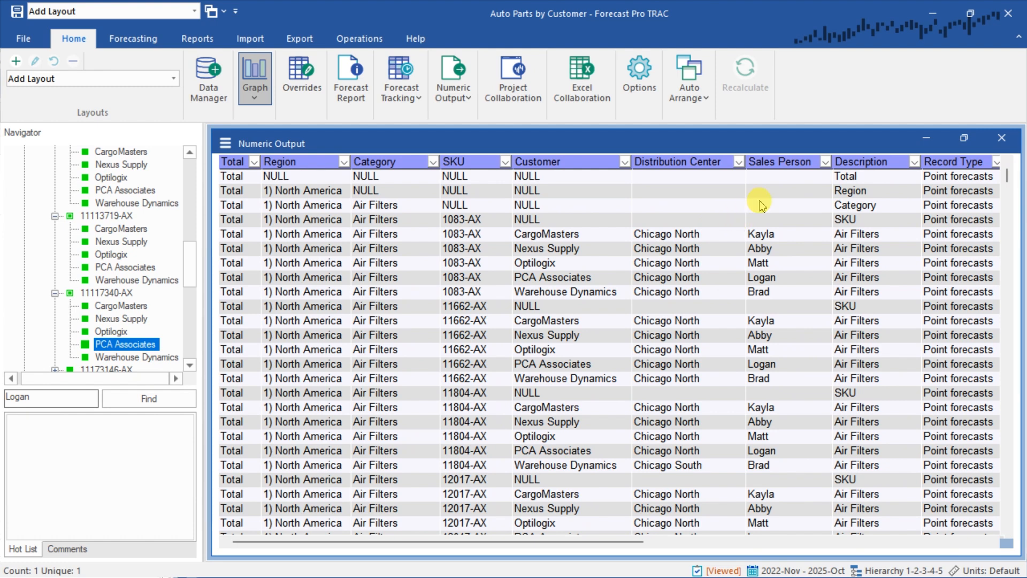
# Filter the Sales Person column of Numeric Output to only the first sales person in the list
pyautogui.scroll(-1, 736, 300)
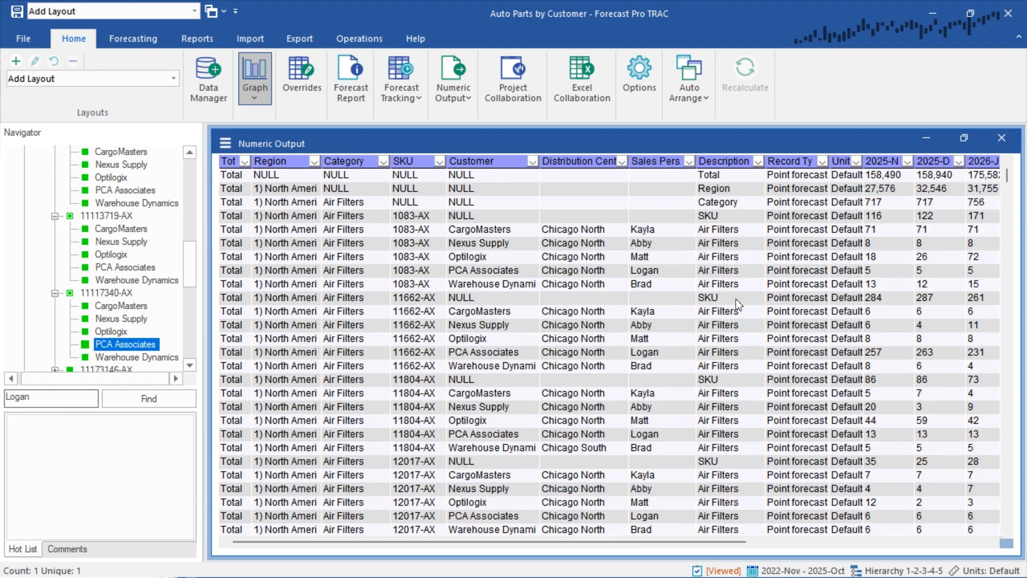
pyautogui.click(689, 161)
pyautogui.click(656, 300)
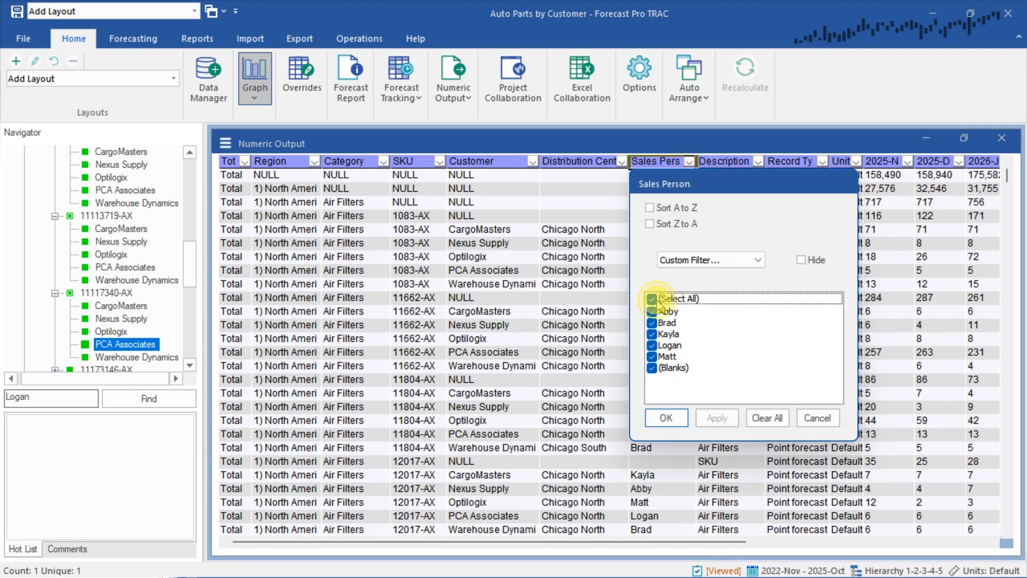
pyautogui.click(659, 311)
pyautogui.click(668, 420)
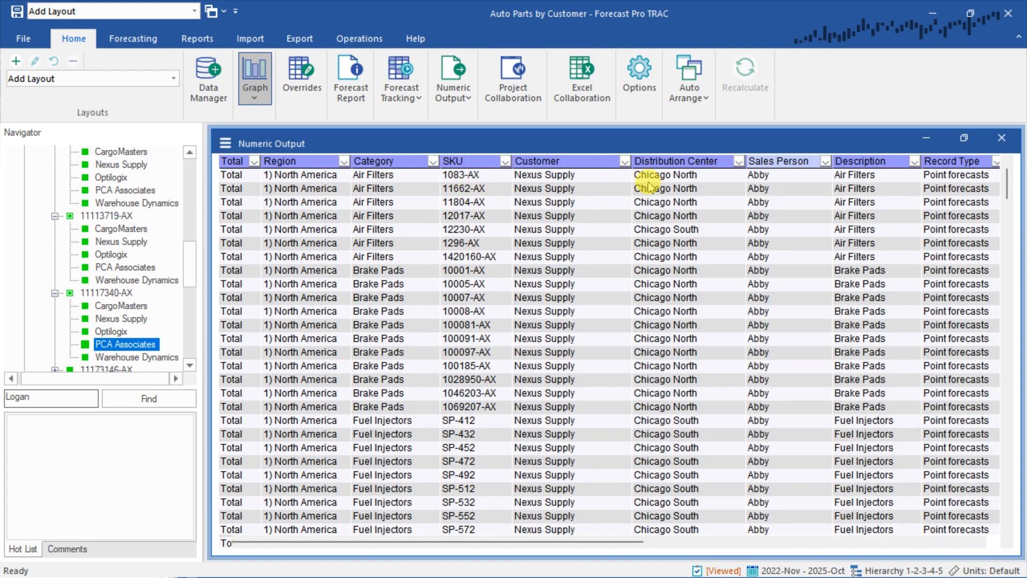
# Review the filtered rows' customers, SKUs and monthly forecasts, and view the output's print and Excel save options
pyautogui.moveTo(562, 177); pyautogui.dragTo(564, 298)
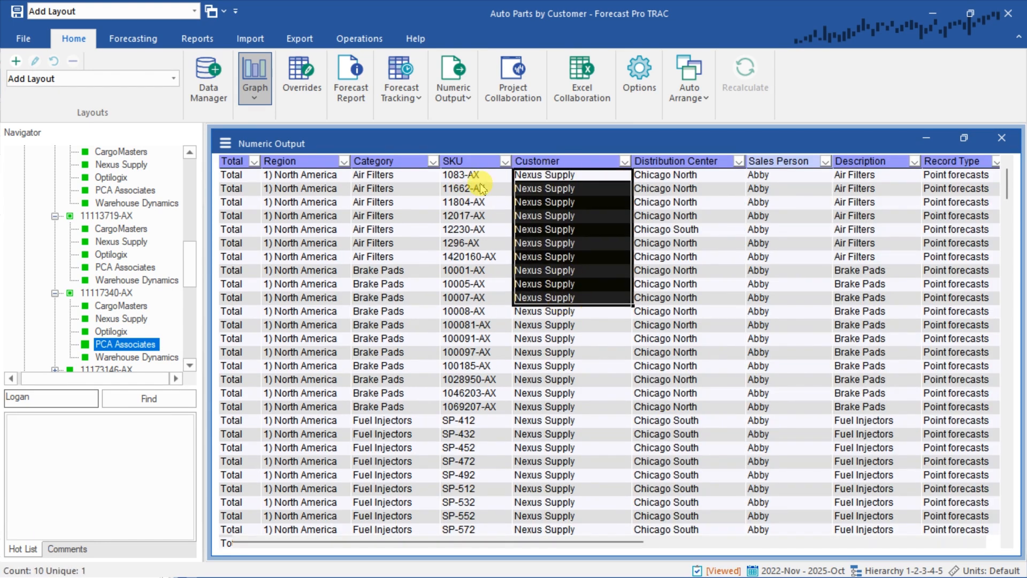
pyautogui.click(469, 161)
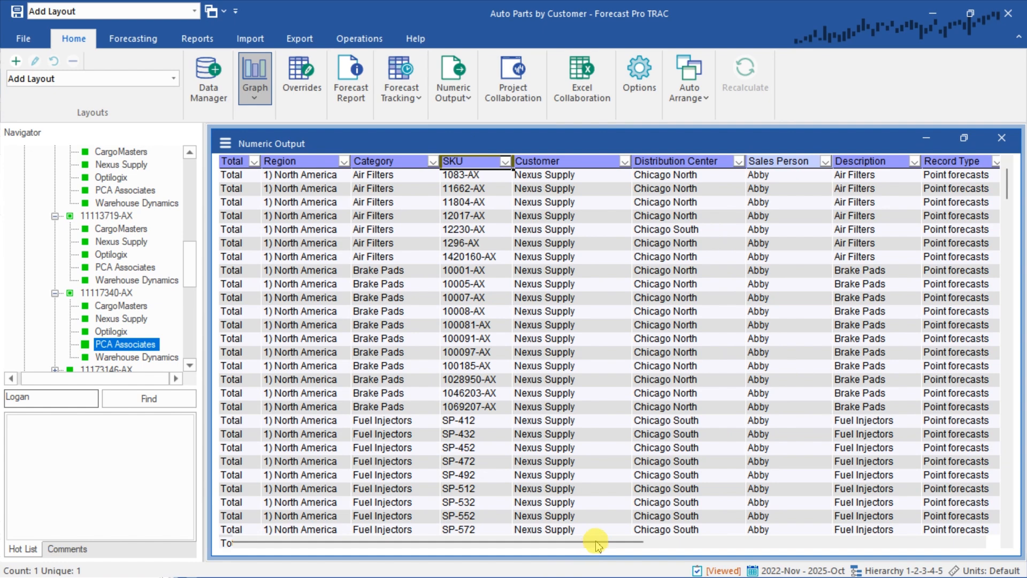
pyautogui.moveTo(598, 545); pyautogui.dragTo(807, 541)
pyautogui.rightClick(649, 312)
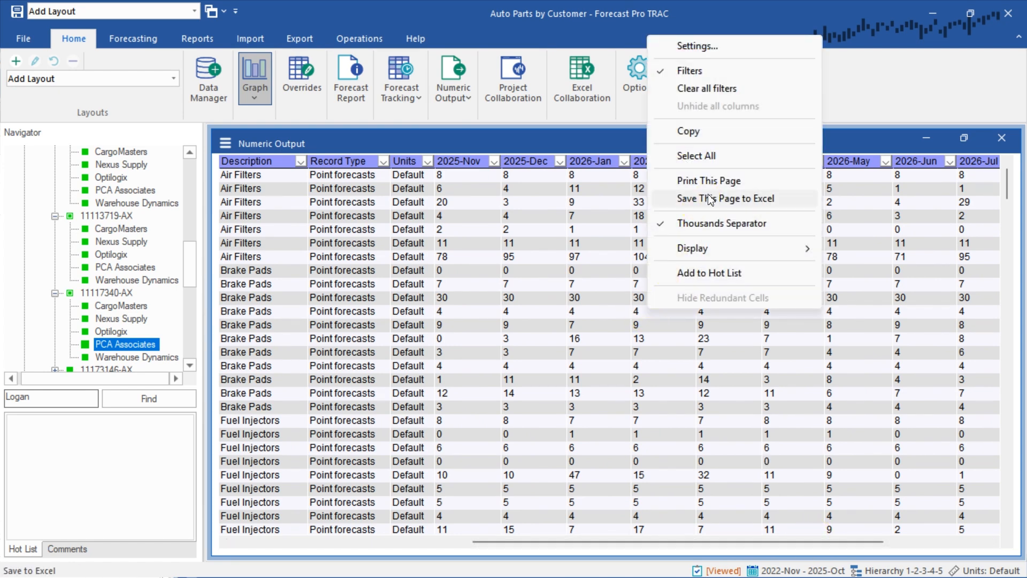
pyautogui.click(583, 267)
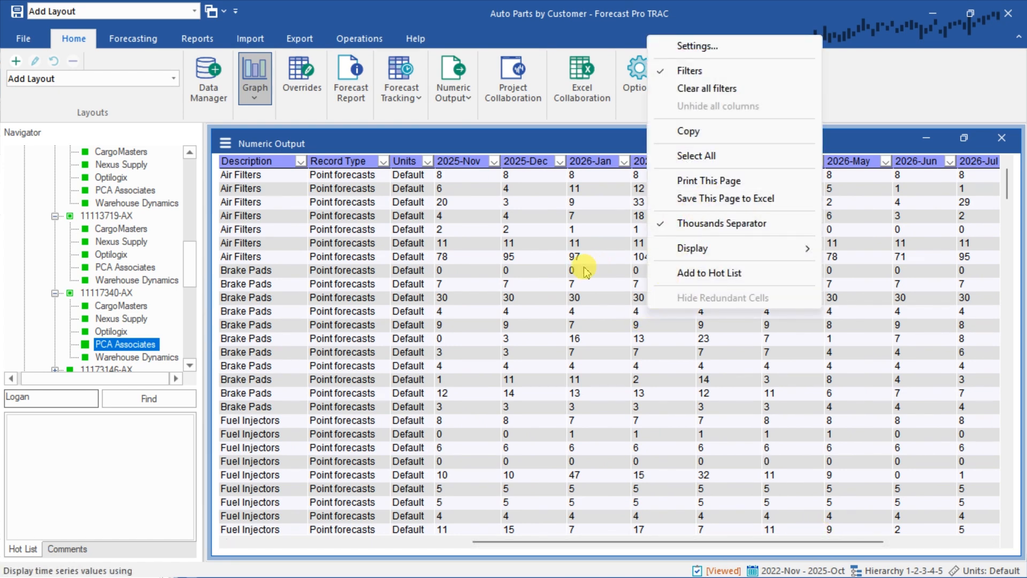
pyautogui.click(581, 233)
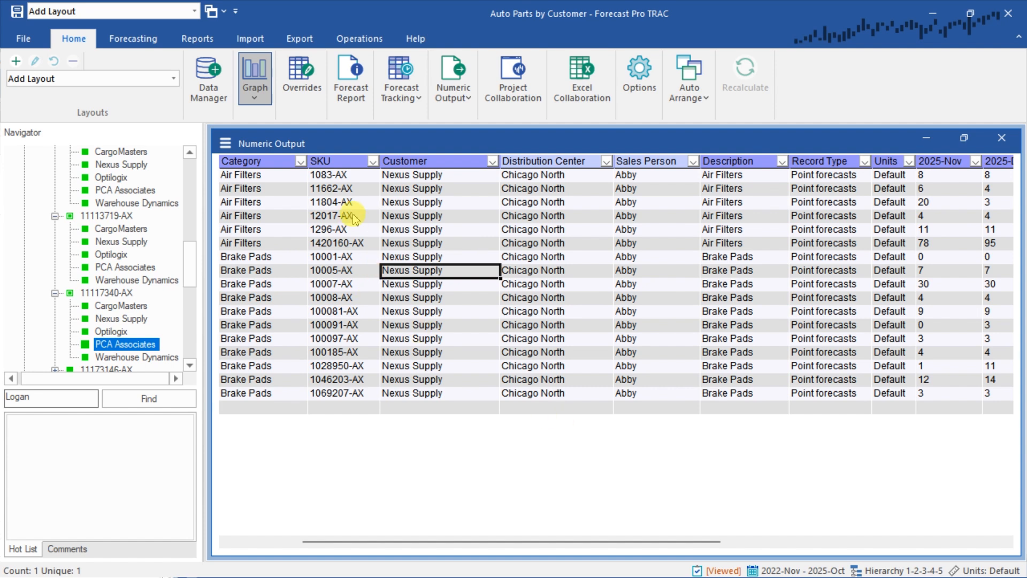
# Clear all filters from Numeric Output and highlight the SKU and Customer cells of the 1083-AX rows
pyautogui.moveTo(343, 174); pyautogui.dragTo(348, 254)
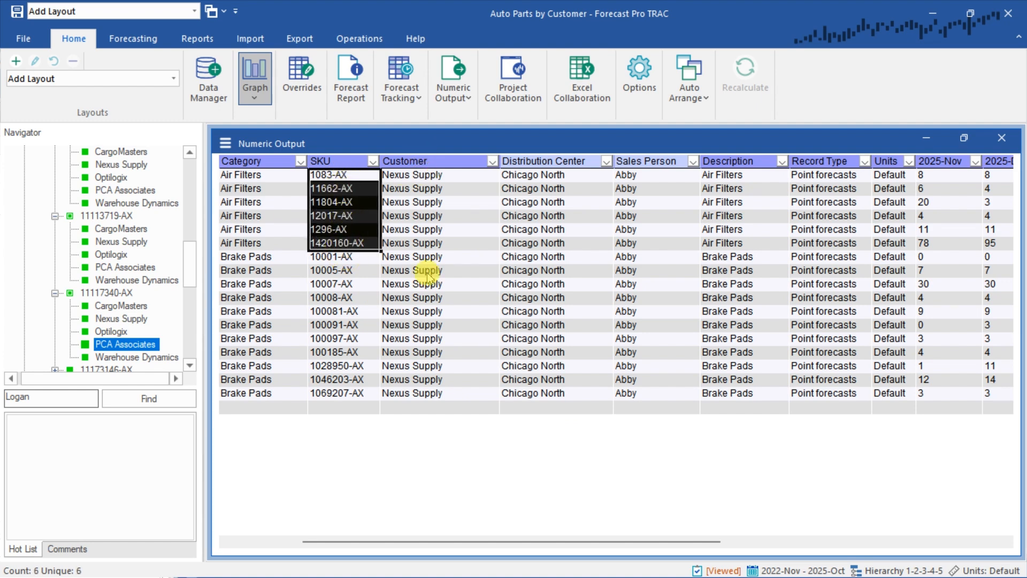
pyautogui.rightClick(450, 206)
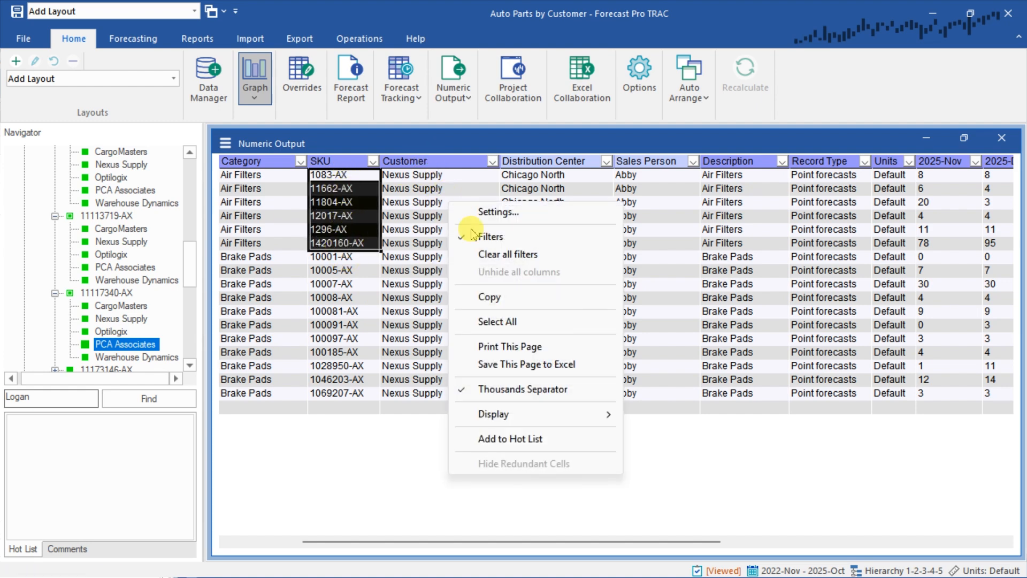
pyautogui.click(484, 254)
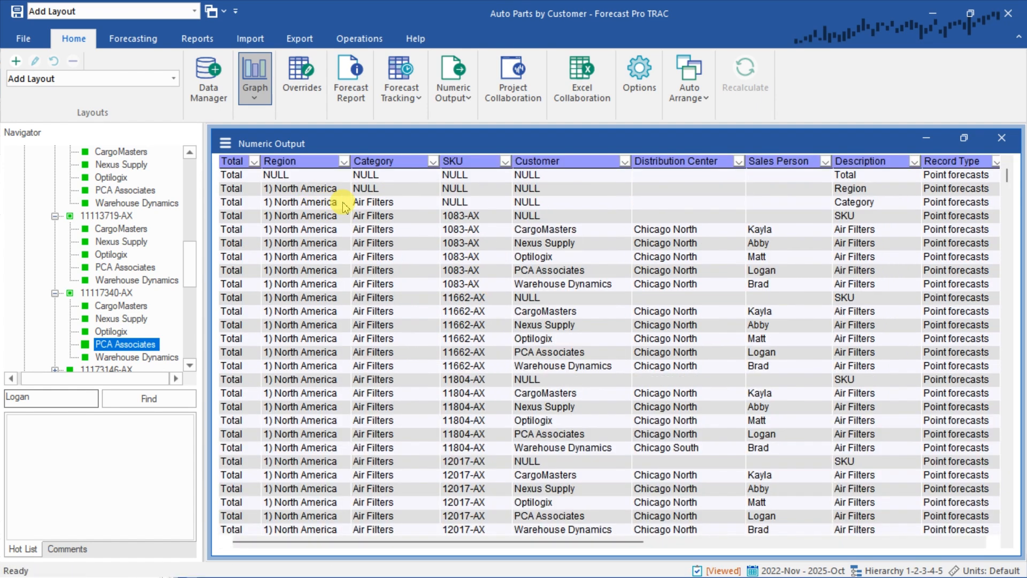
pyautogui.moveTo(459, 215); pyautogui.dragTo(461, 270)
pyautogui.moveTo(527, 215); pyautogui.dragTo(536, 269)
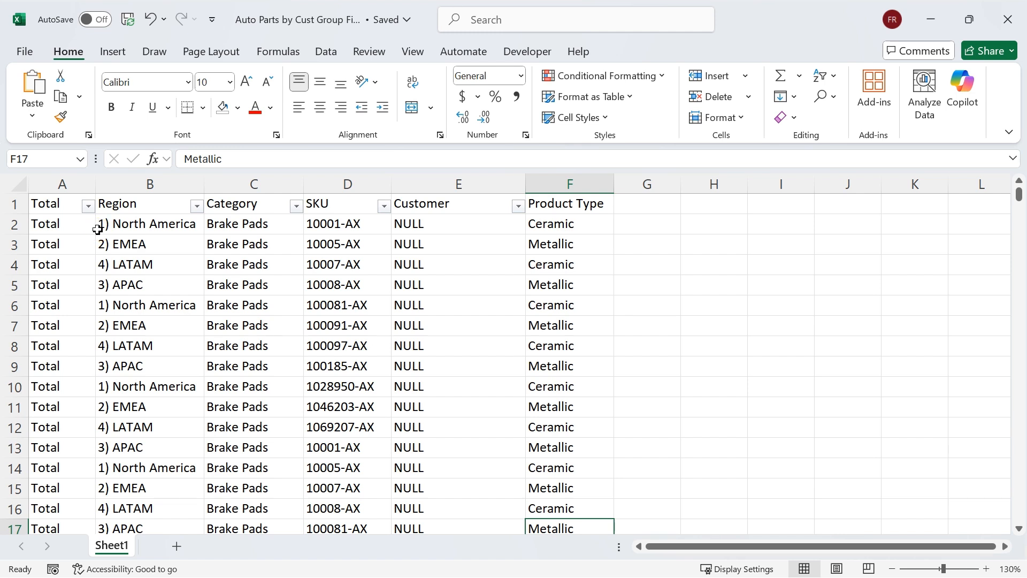
# In Excel's Auto Parts by Cust Group workbook, shade columns A to E light blue and examine row 2's hierarchy and Product Type values
pyautogui.moveTo(46, 183); pyautogui.dragTo(424, 192)
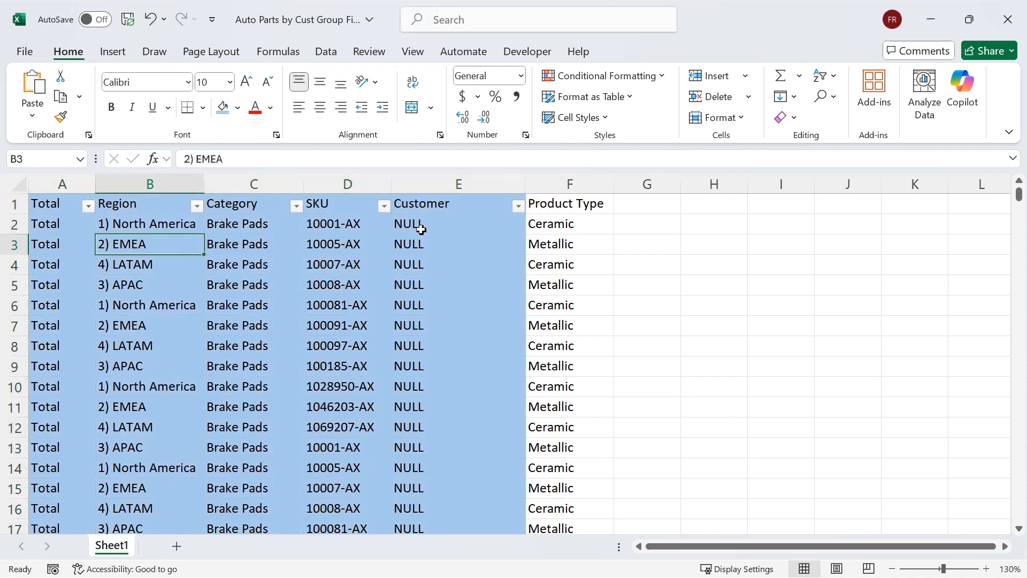
pyautogui.click(340, 223)
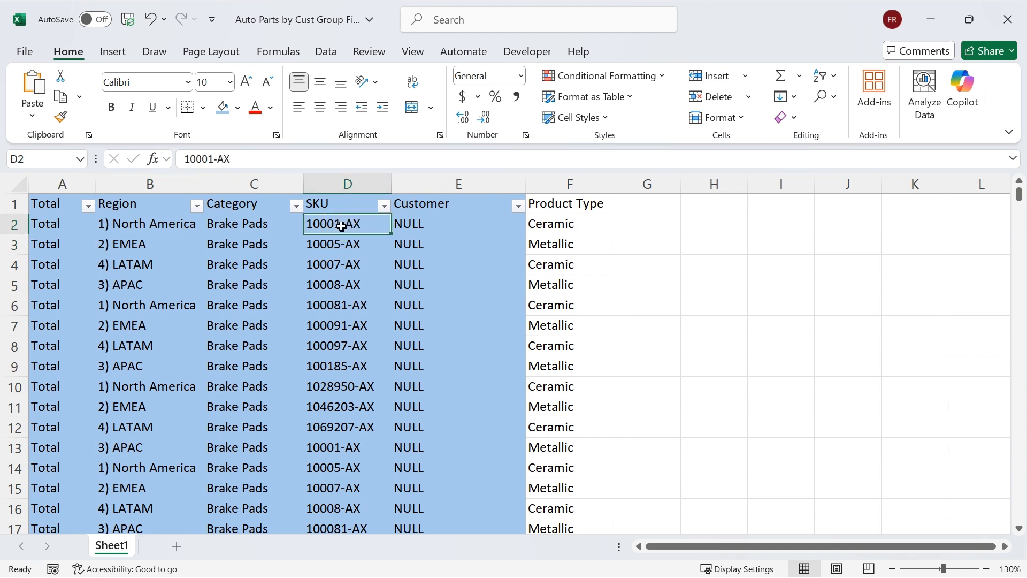
pyautogui.click(442, 223)
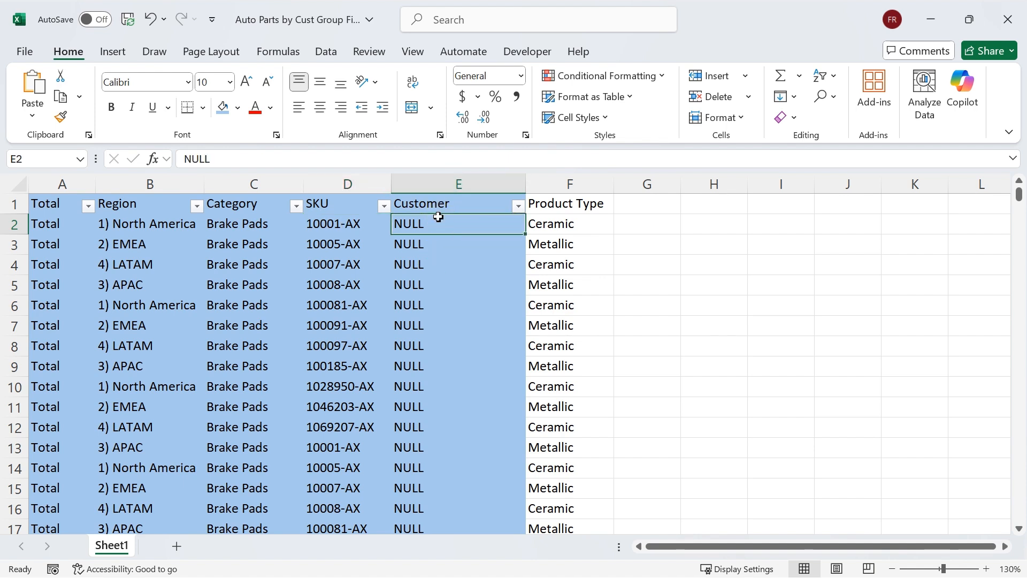
pyautogui.click(415, 245)
pyautogui.click(556, 224)
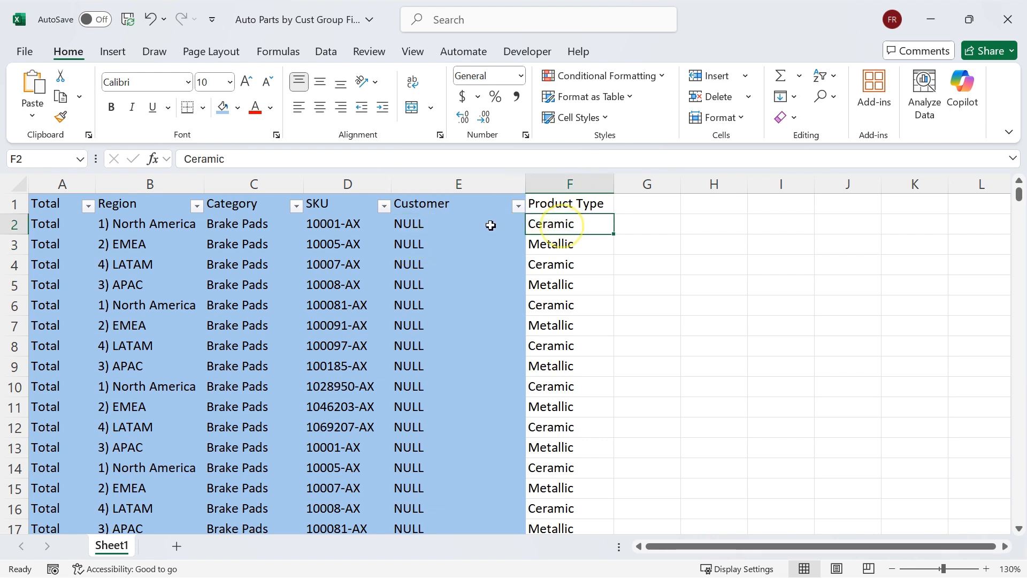
pyautogui.click(326, 225)
pyautogui.click(326, 226)
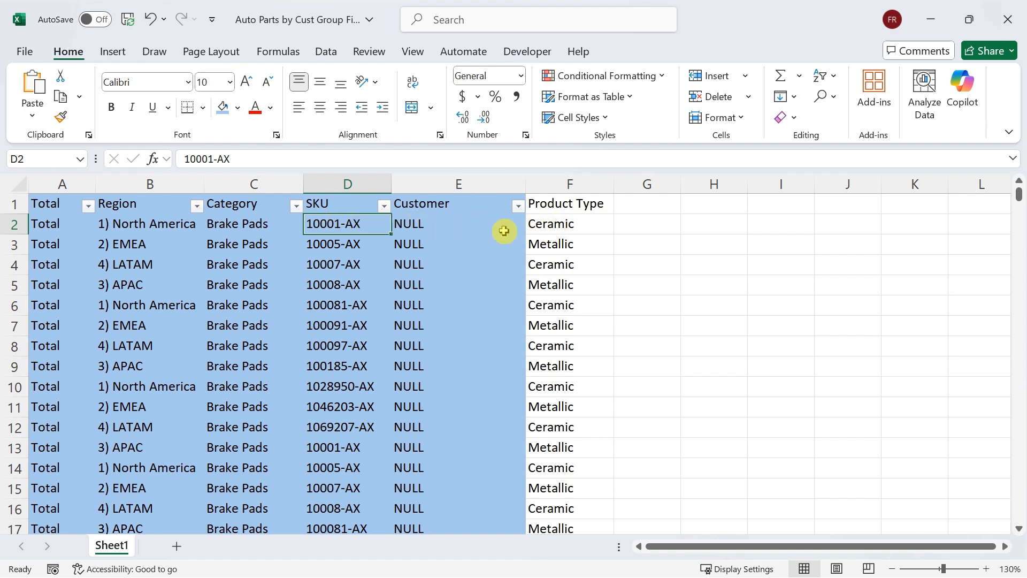
pyautogui.click(256, 225)
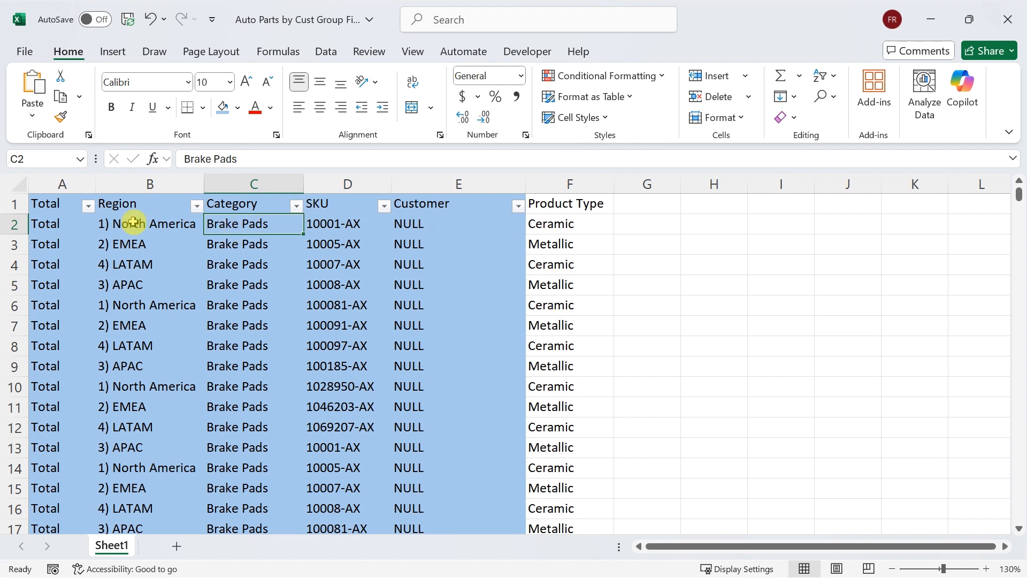
# Examine the Region, Category, SKU and Customer values in row 2 that define the group level
pyautogui.click(345, 225)
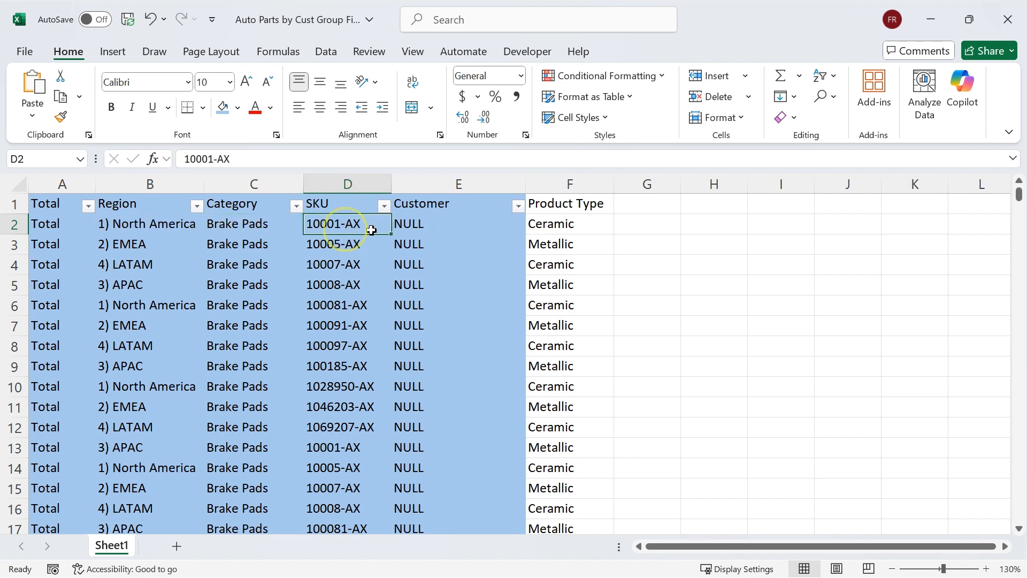
pyautogui.click(410, 225)
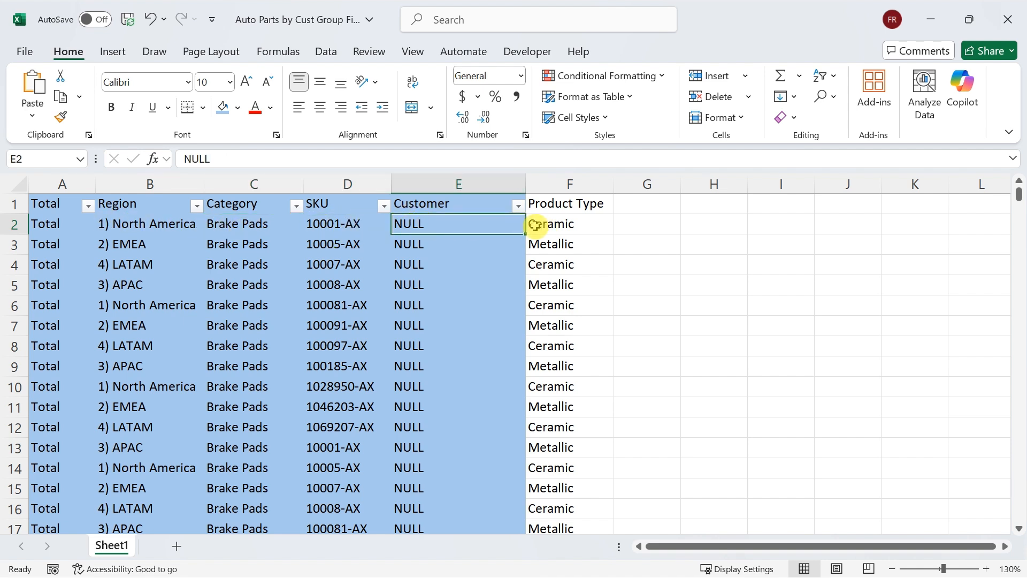
pyautogui.click(157, 225)
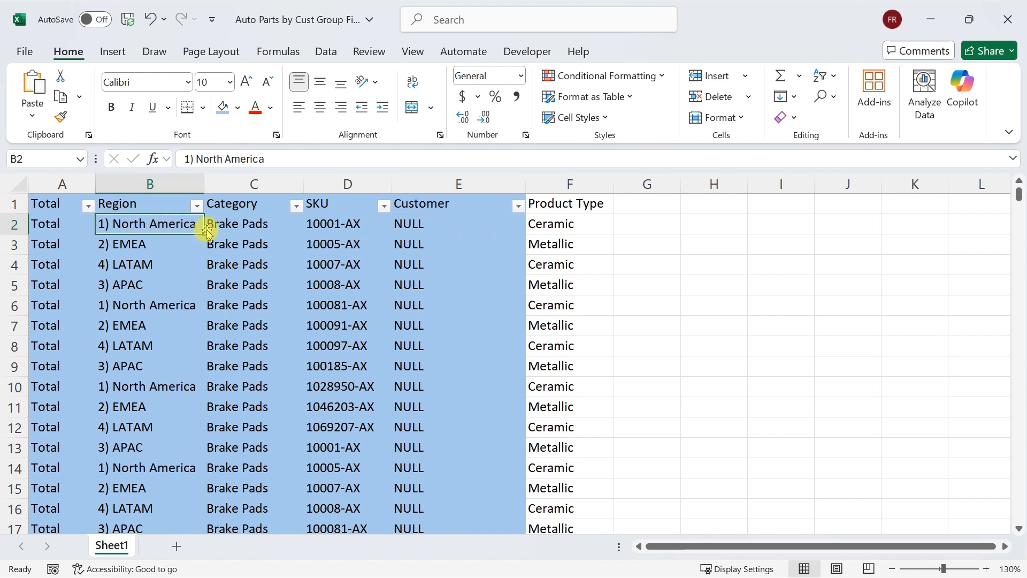
pyautogui.click(237, 227)
pyautogui.click(350, 225)
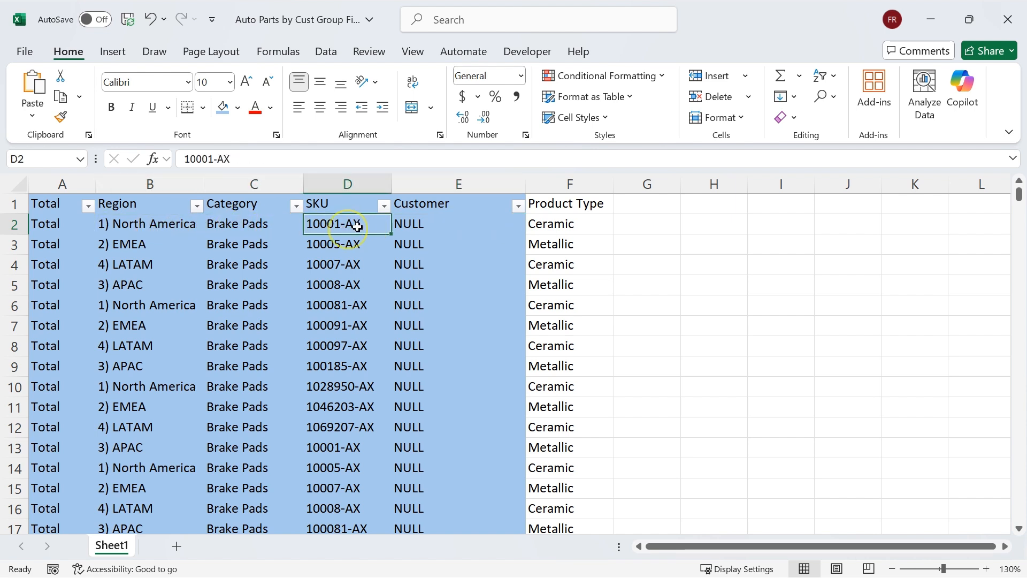
pyautogui.click(419, 224)
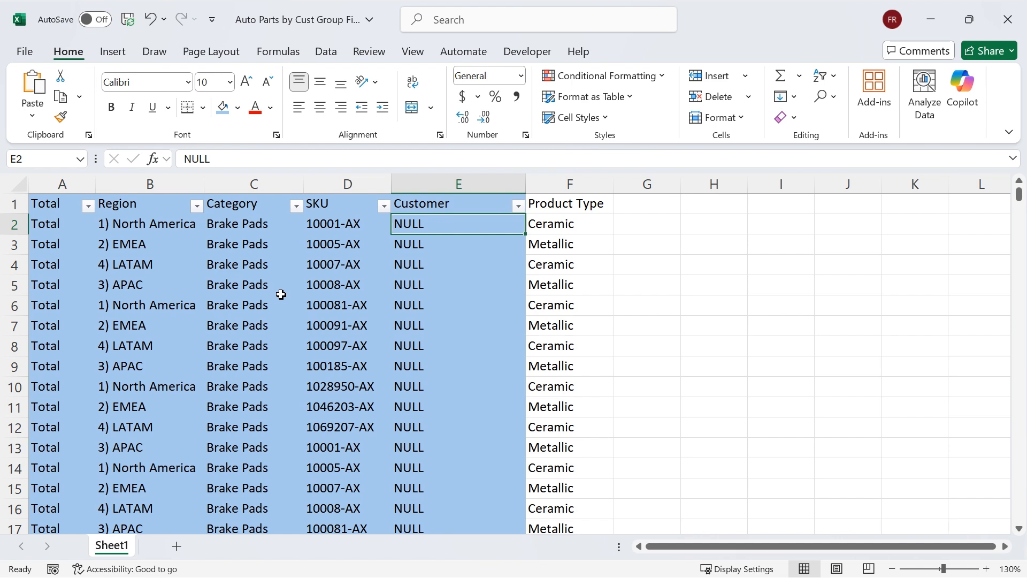
pyautogui.click(351, 223)
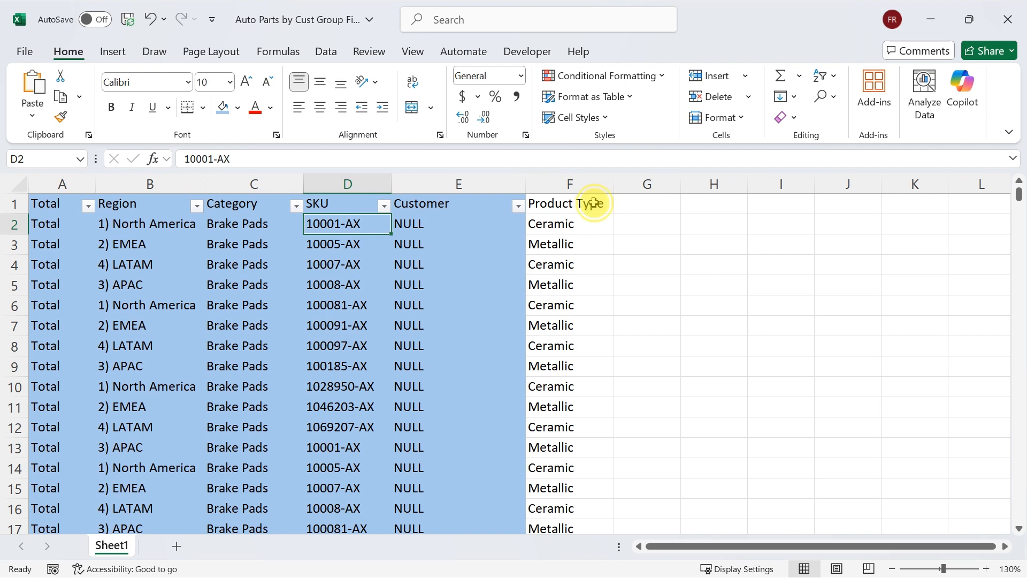
# Examine the Product Type header and its values against the Category and SKU columns, down to the Air Filters rows
pyautogui.click(533, 201)
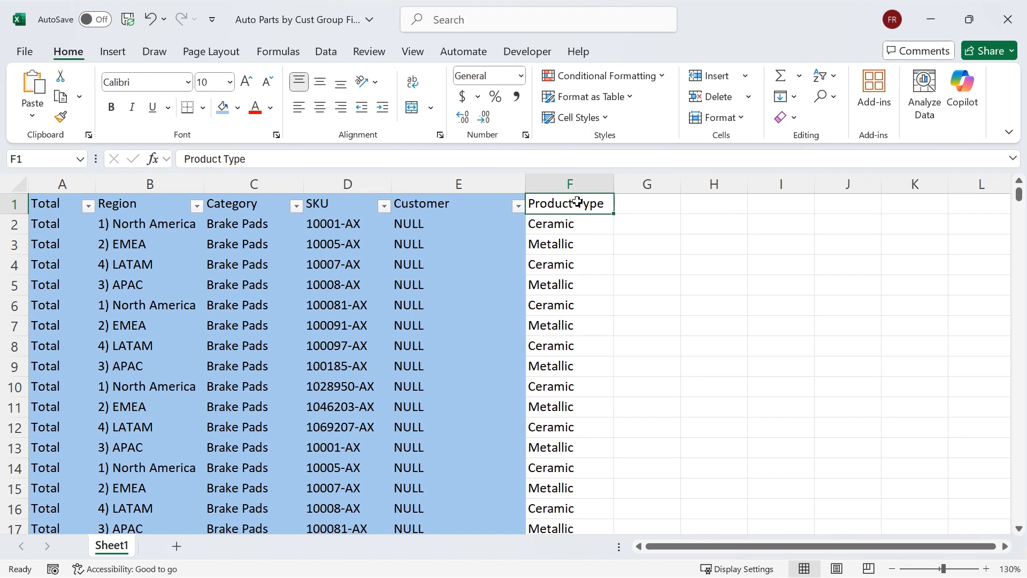
pyautogui.click(608, 208)
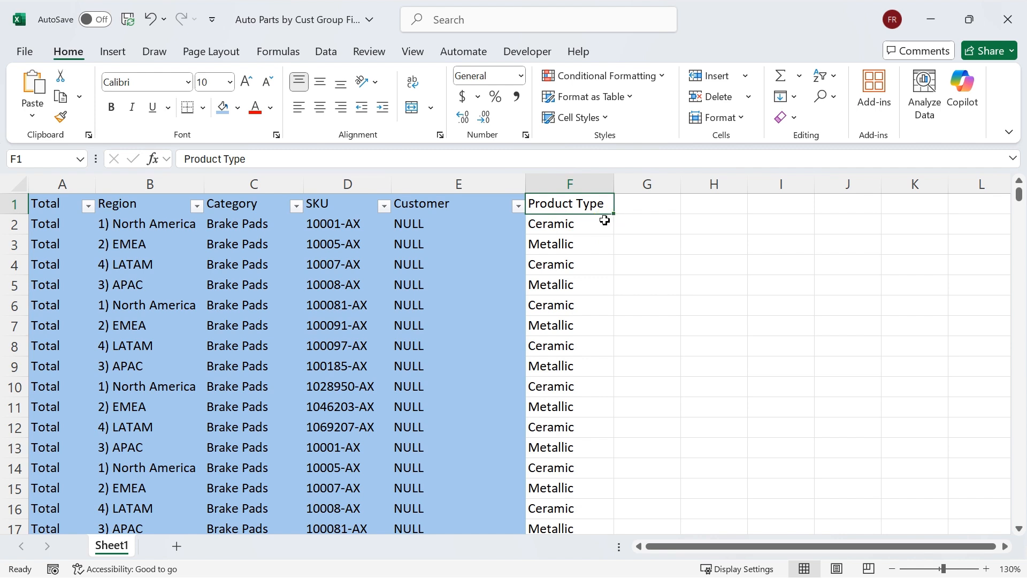
pyautogui.click(573, 224)
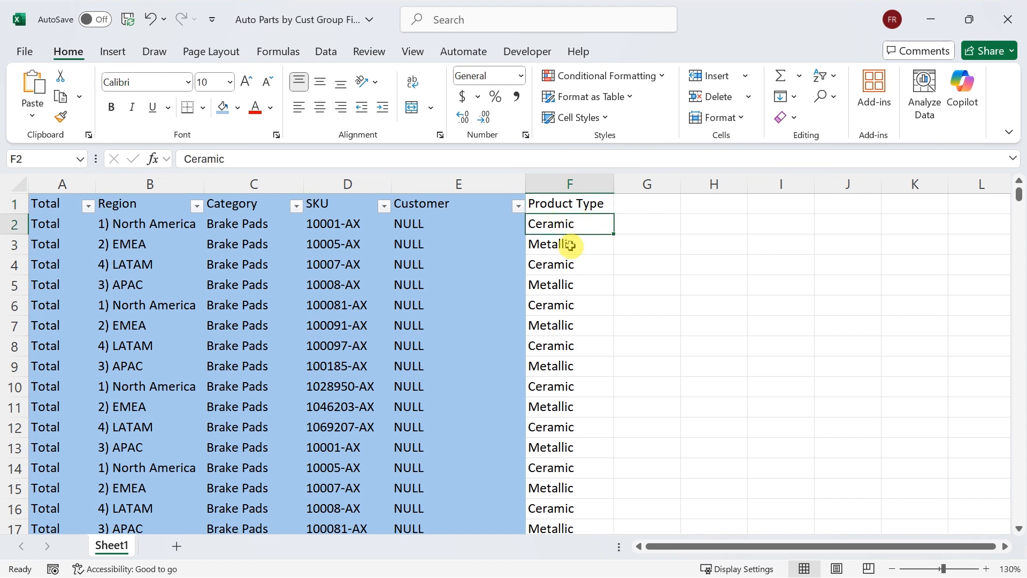
pyautogui.click(570, 245)
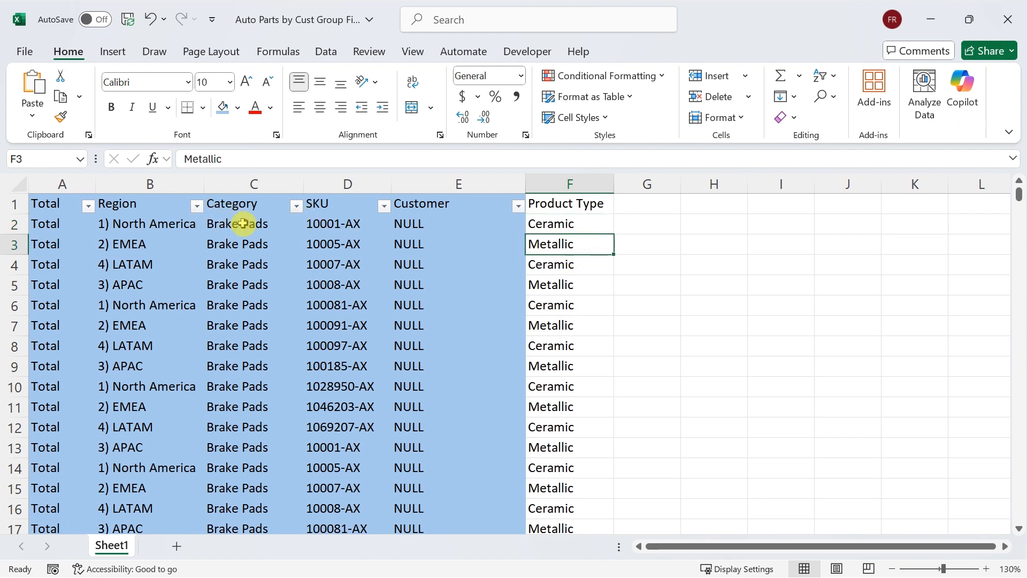
pyautogui.moveTo(243, 223); pyautogui.dragTo(245, 253)
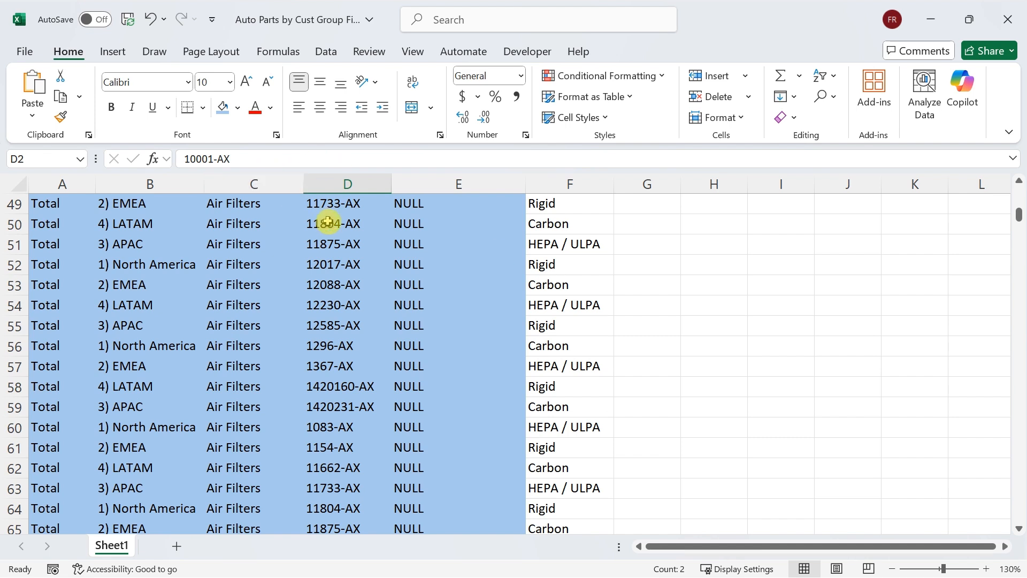
pyautogui.click(337, 222)
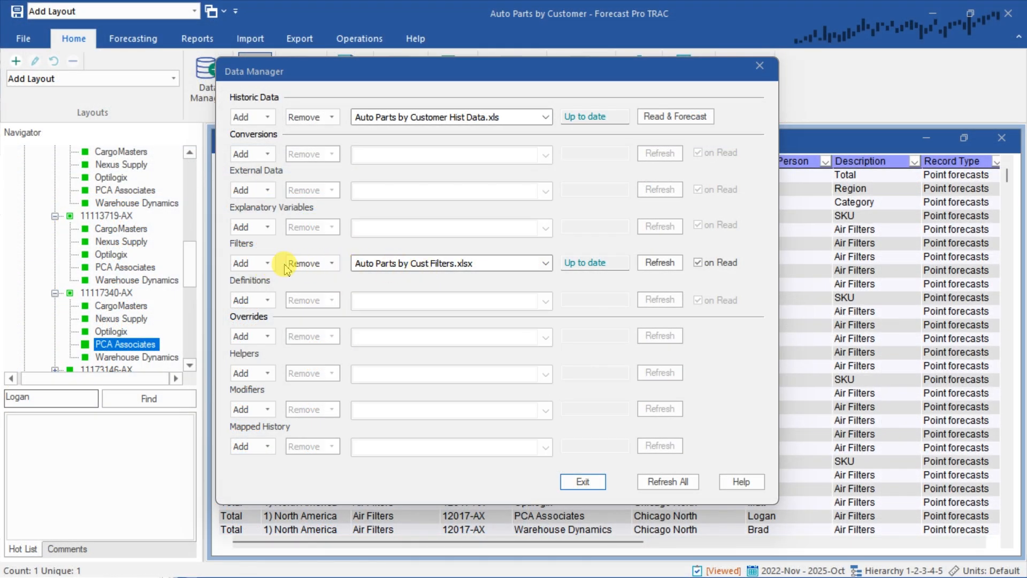
# In Forecast Pro TRAC's Data Manager, add the Excel file Auto Parts by Cust Group Filters as another filter source and refresh the filters
pyautogui.click(270, 267)
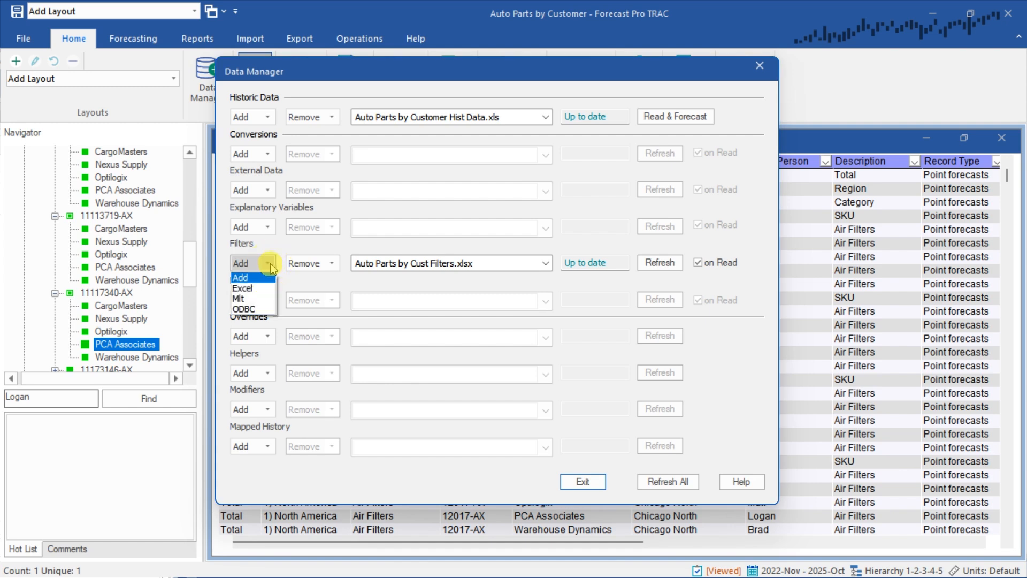
pyautogui.click(254, 288)
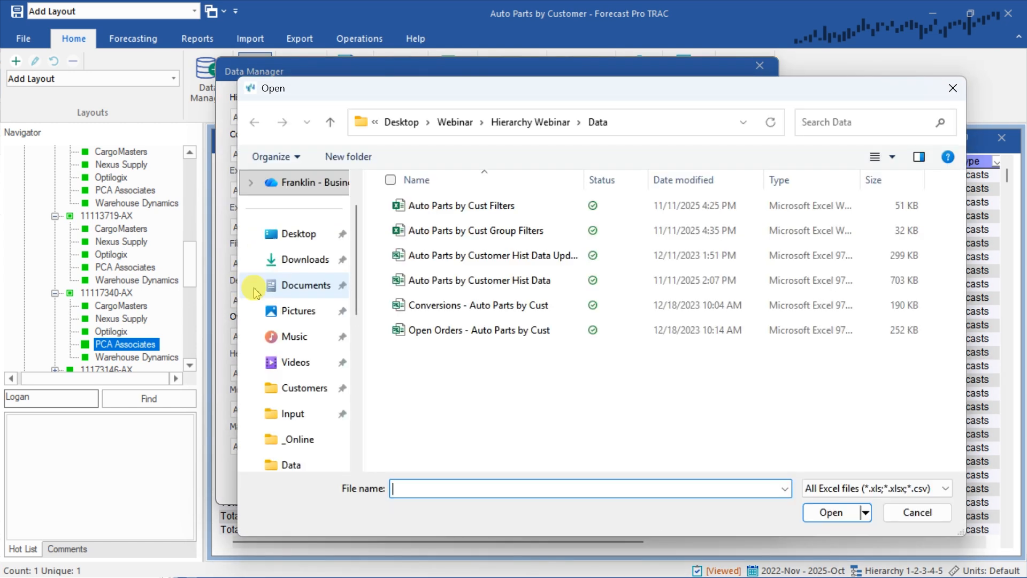
pyautogui.click(450, 227)
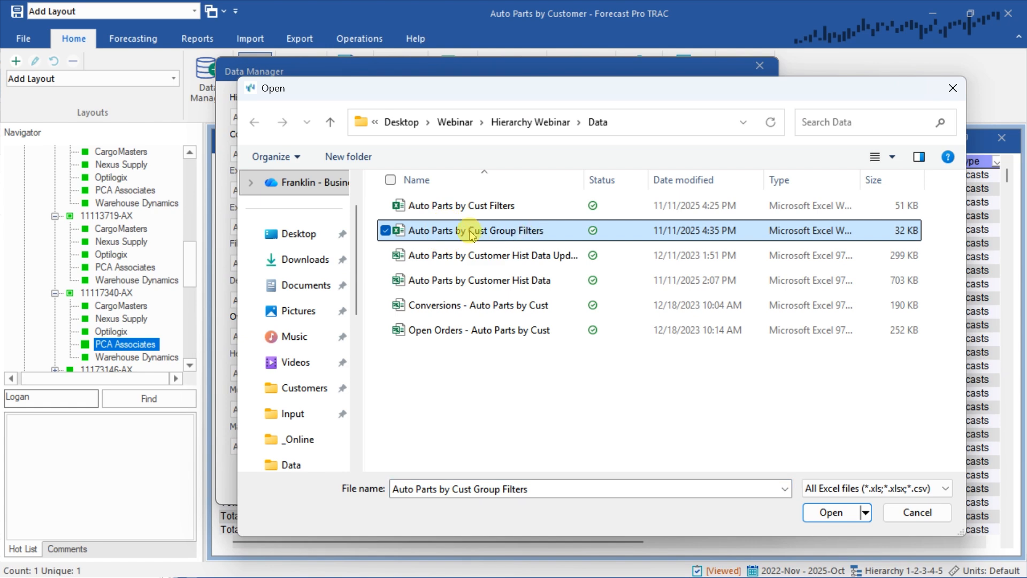
pyautogui.click(832, 513)
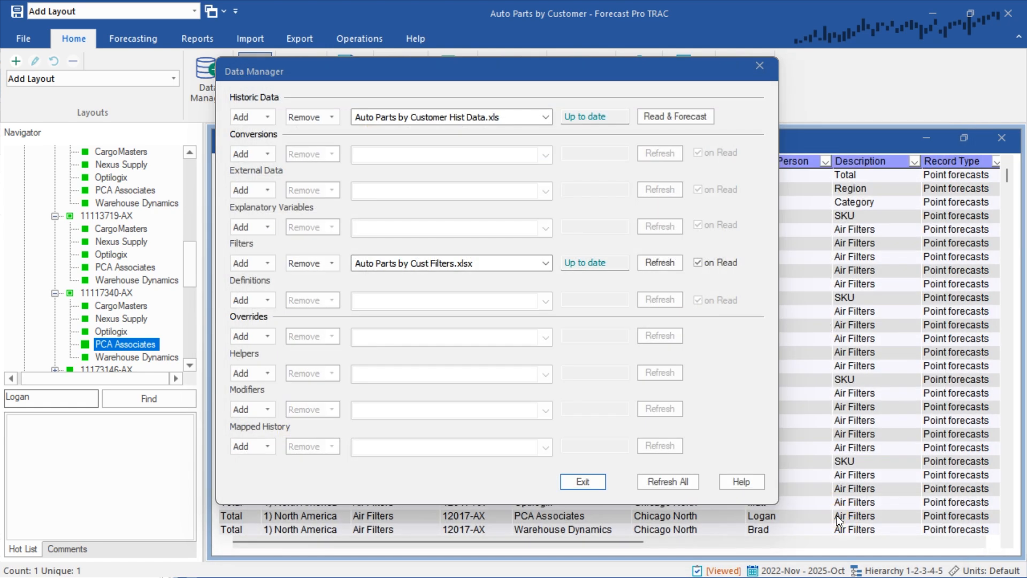
pyautogui.click(546, 263)
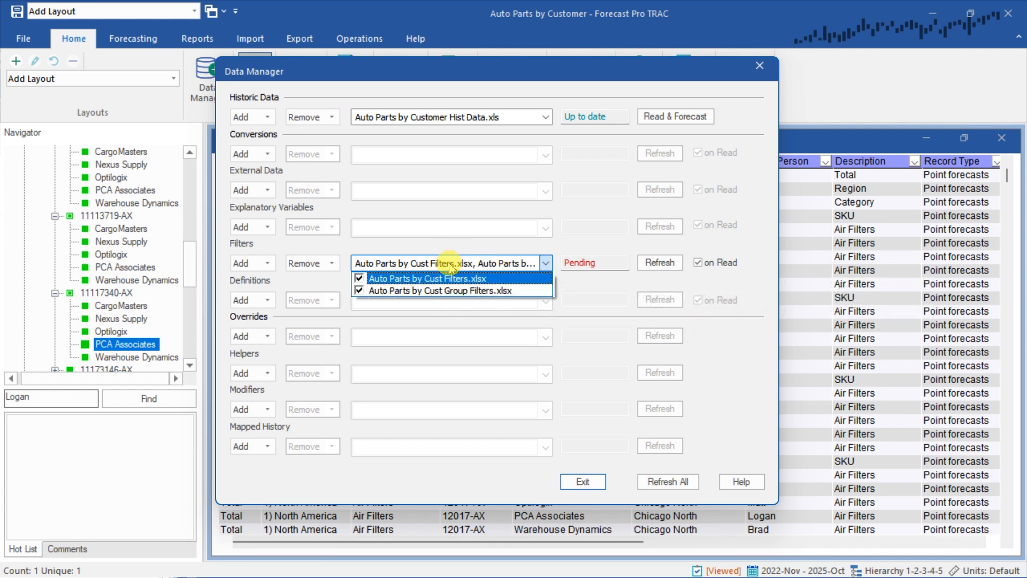
pyautogui.click(662, 266)
pyautogui.click(661, 266)
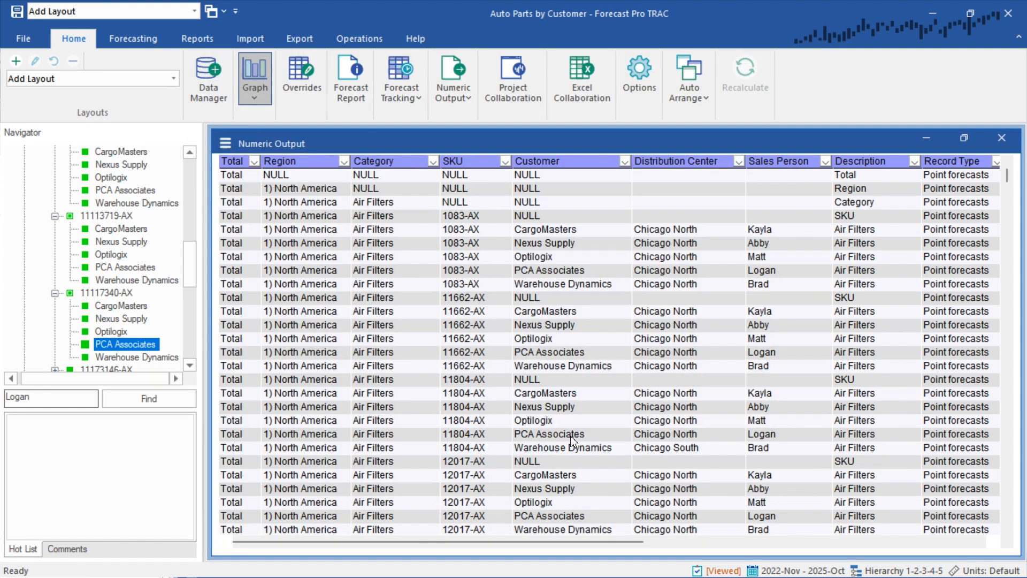
# Add the Filters - Product Type column to the Numeric Output display, keeping Distribution Center and Sales Person included
pyautogui.click(225, 142)
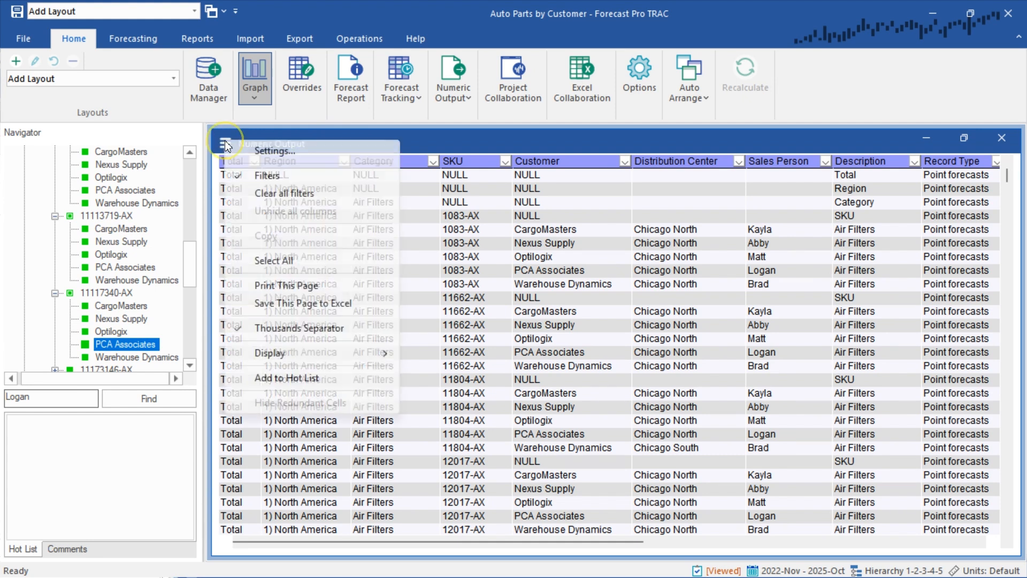
pyautogui.click(260, 152)
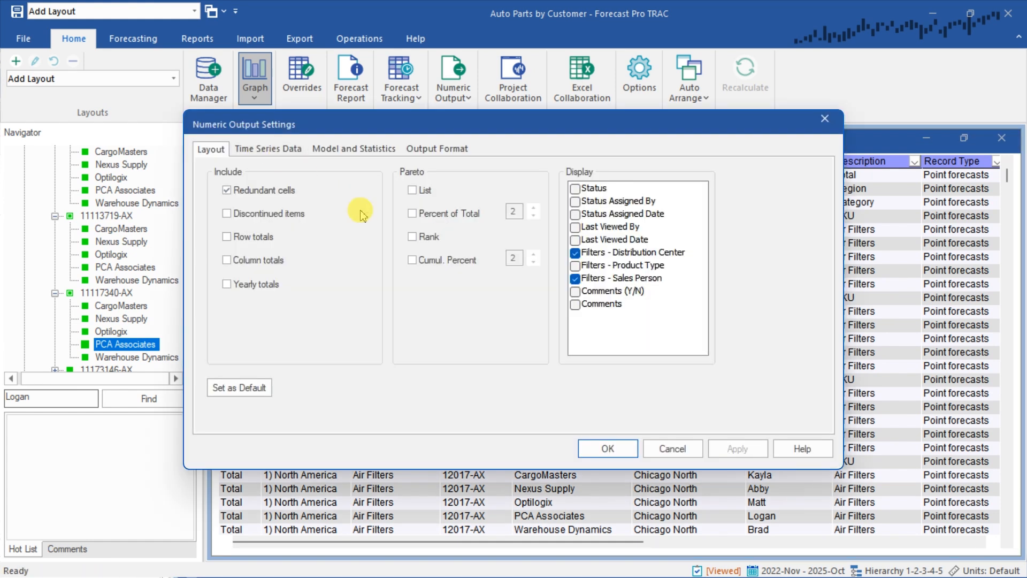
pyautogui.click(574, 265)
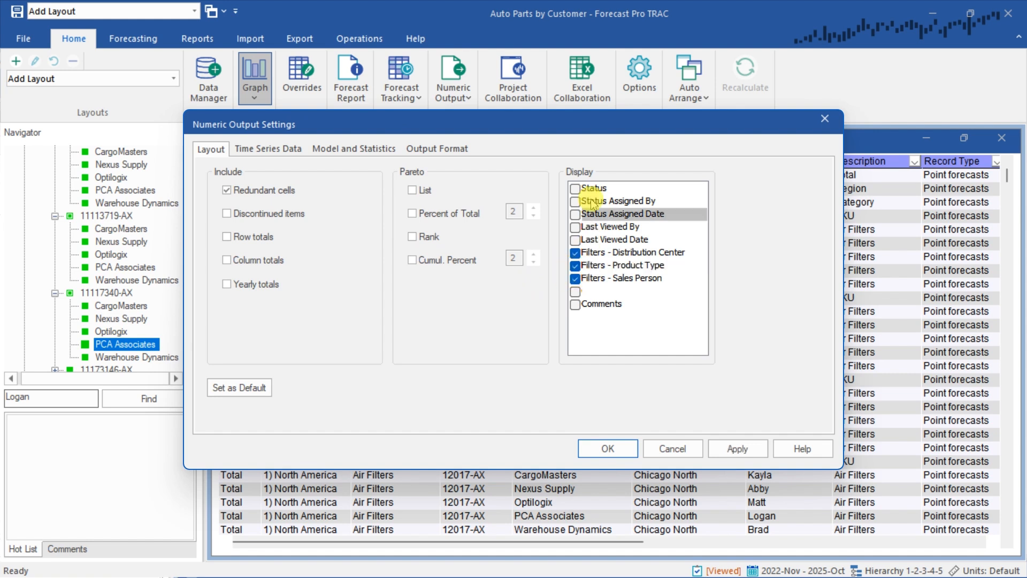
pyautogui.click(575, 278)
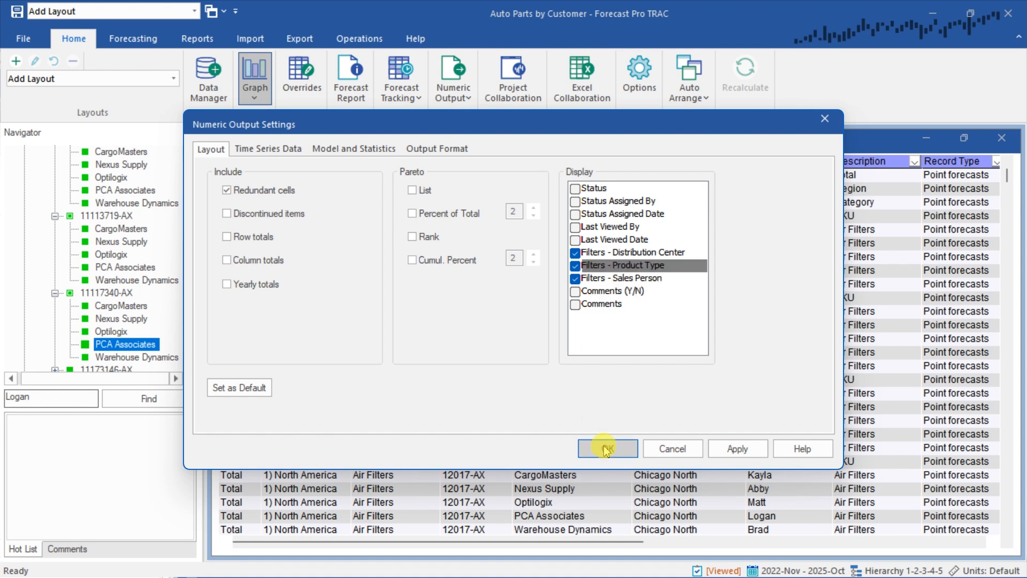
pyautogui.click(606, 448)
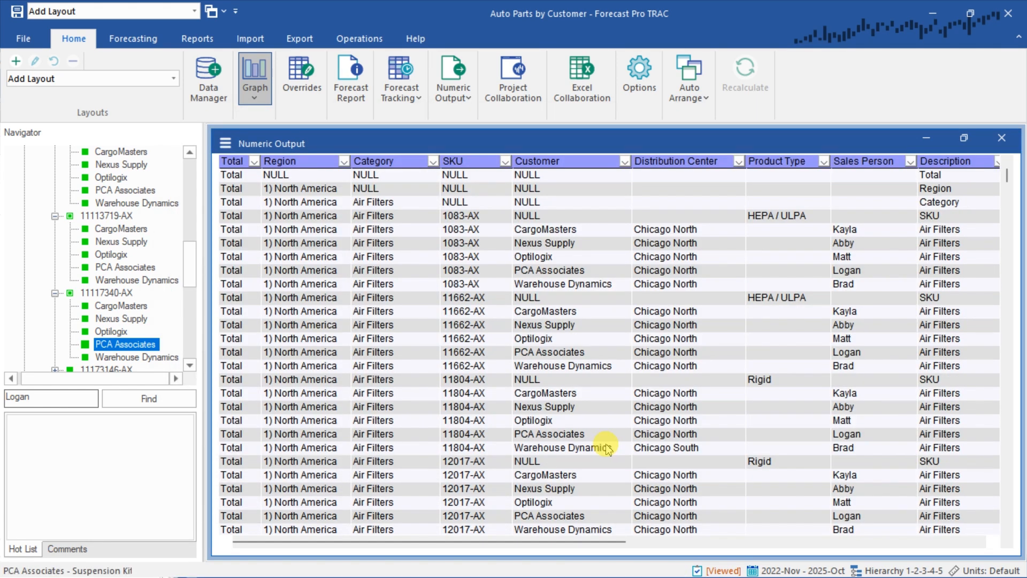
# Filter the Product Type column of Numeric Output to HEPA / ULPA only and highlight the SKU cells of the filtered rows
pyautogui.click(772, 215)
pyautogui.click(461, 217)
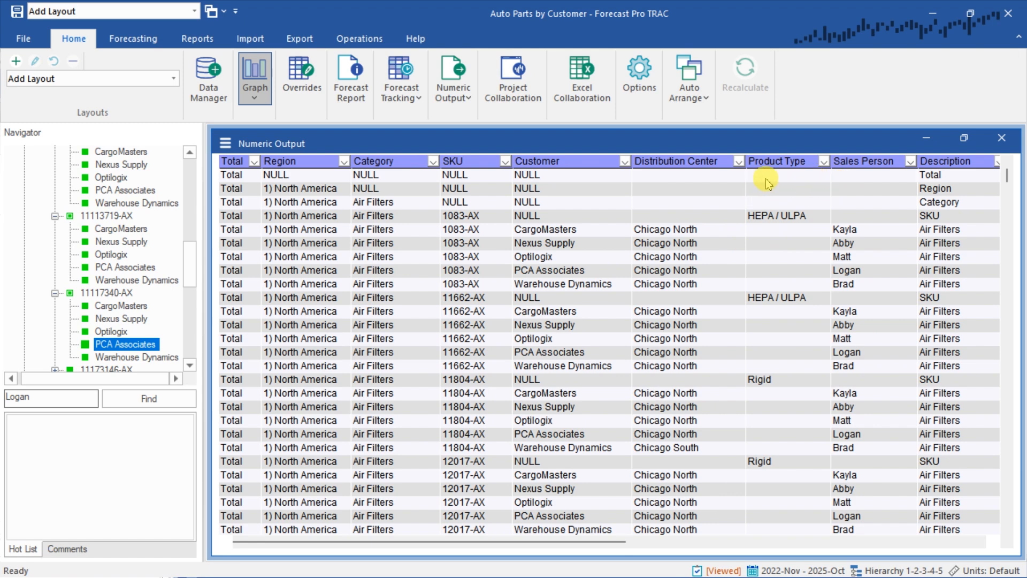
pyautogui.click(824, 161)
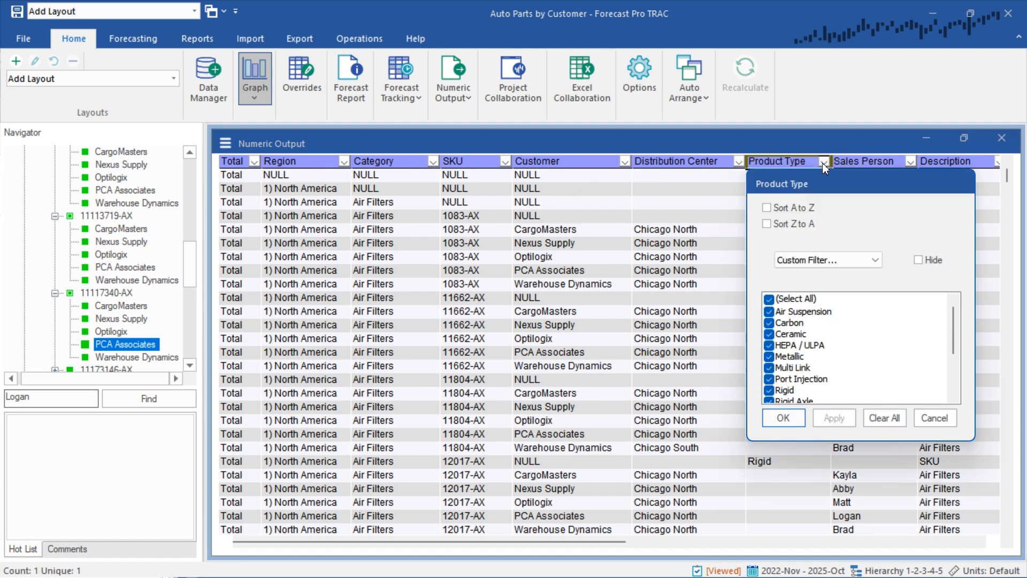
pyautogui.click(769, 299)
pyautogui.click(769, 345)
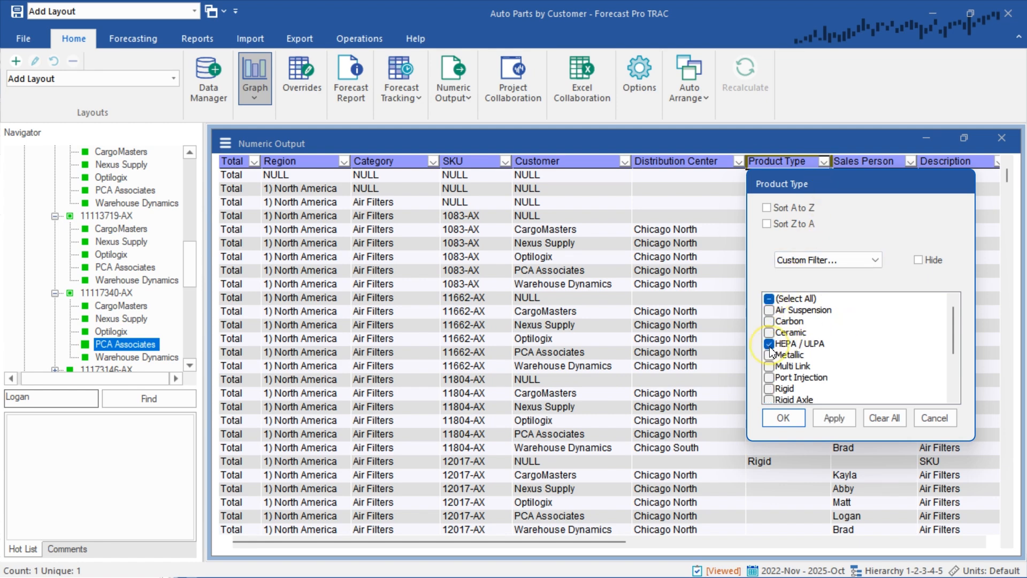
pyautogui.click(783, 417)
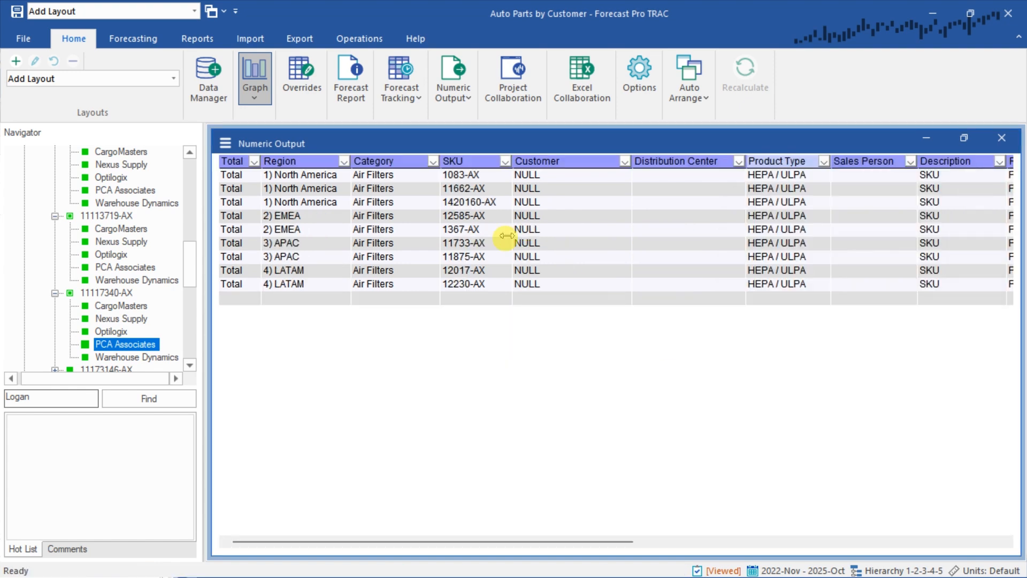
pyautogui.moveTo(452, 175); pyautogui.dragTo(470, 289)
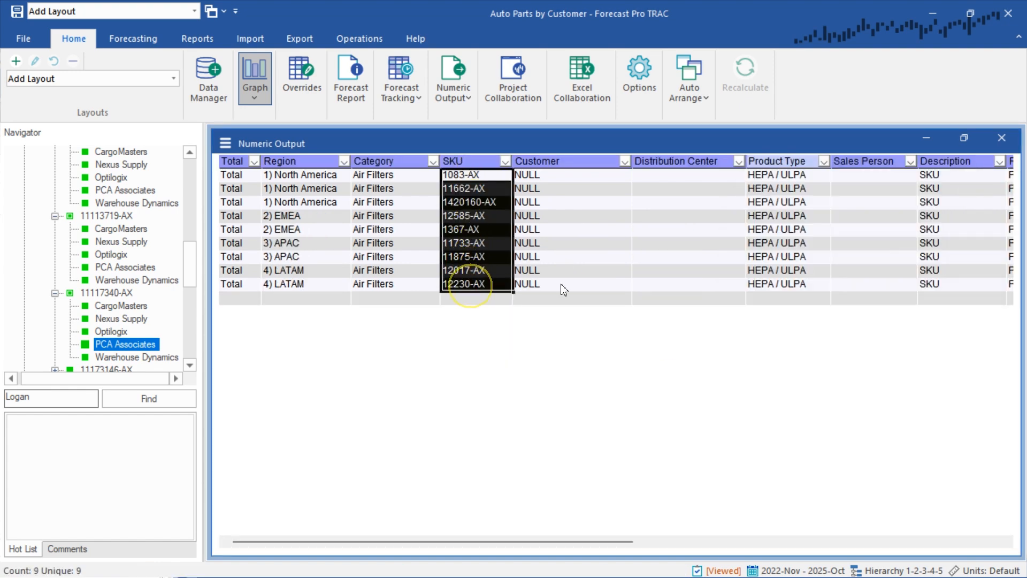
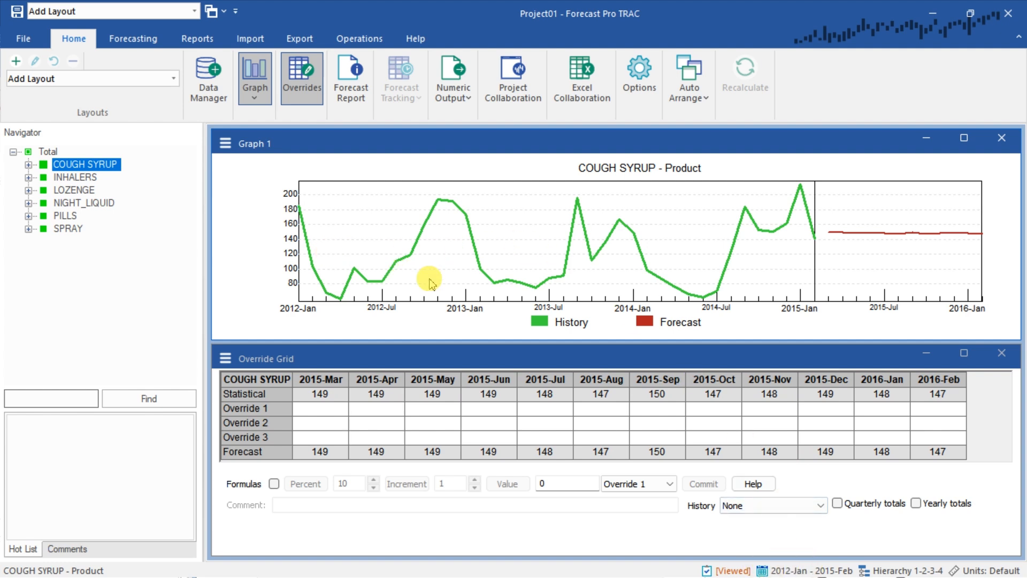
# Review the Total graph and the COUGH SYRUP, INHALERS, LOZENGE, NIGHT_LIQUID and PILLS product forecasts, then expand PILLS to its SKUs
pyautogui.press('Up')
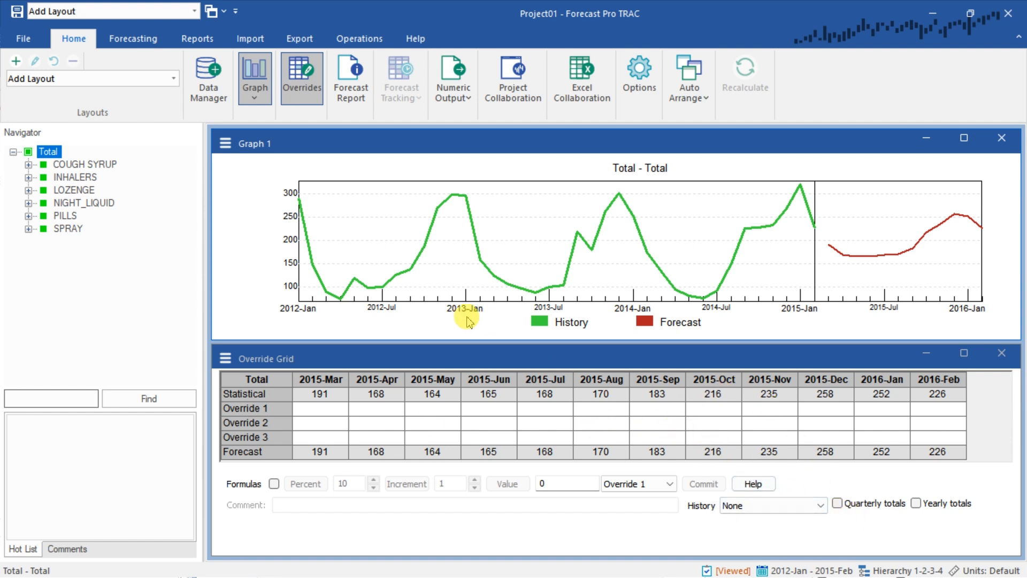
pyautogui.click(70, 165)
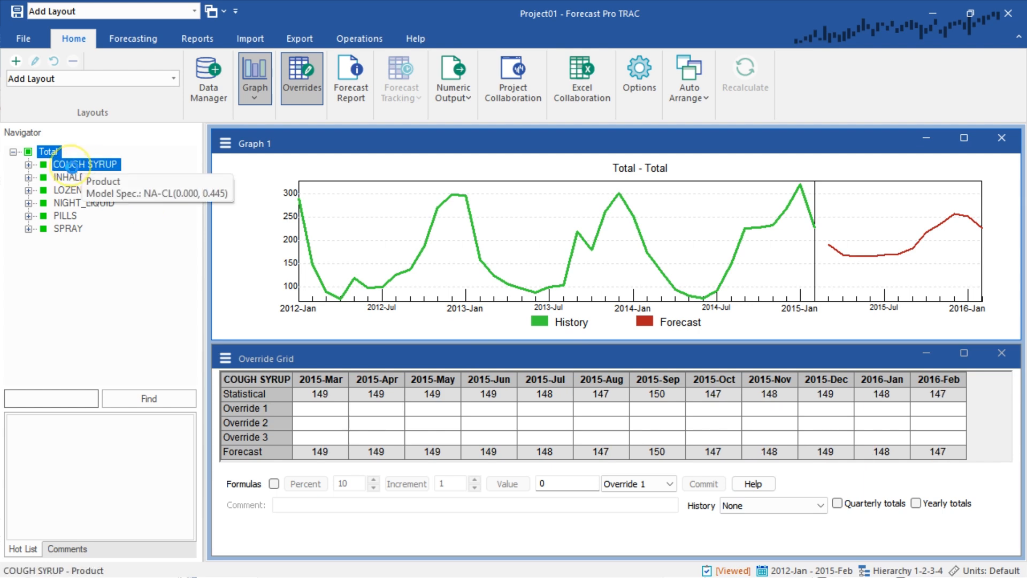
pyautogui.click(64, 180)
pyautogui.click(68, 192)
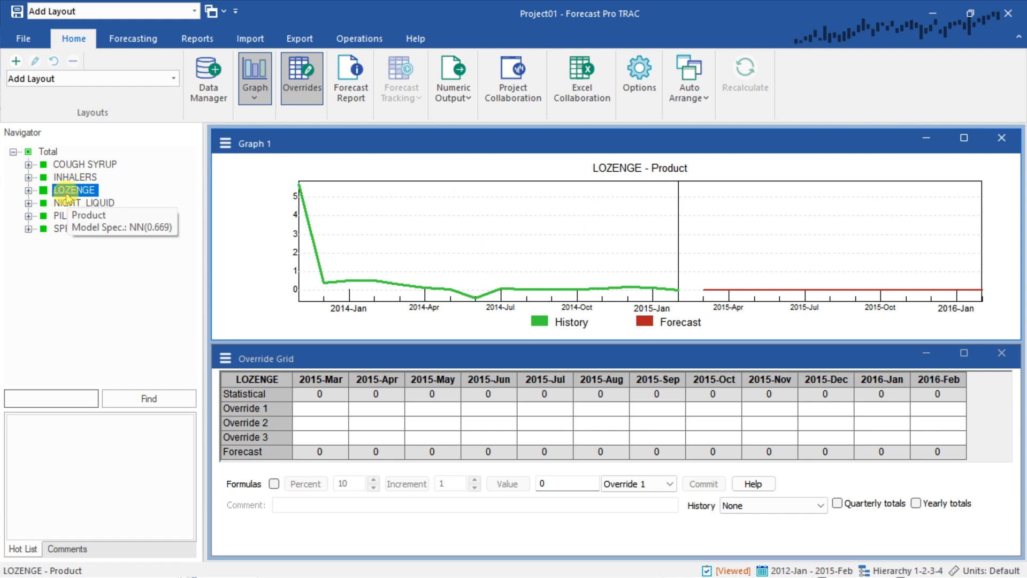
pyautogui.click(68, 204)
pyautogui.click(65, 215)
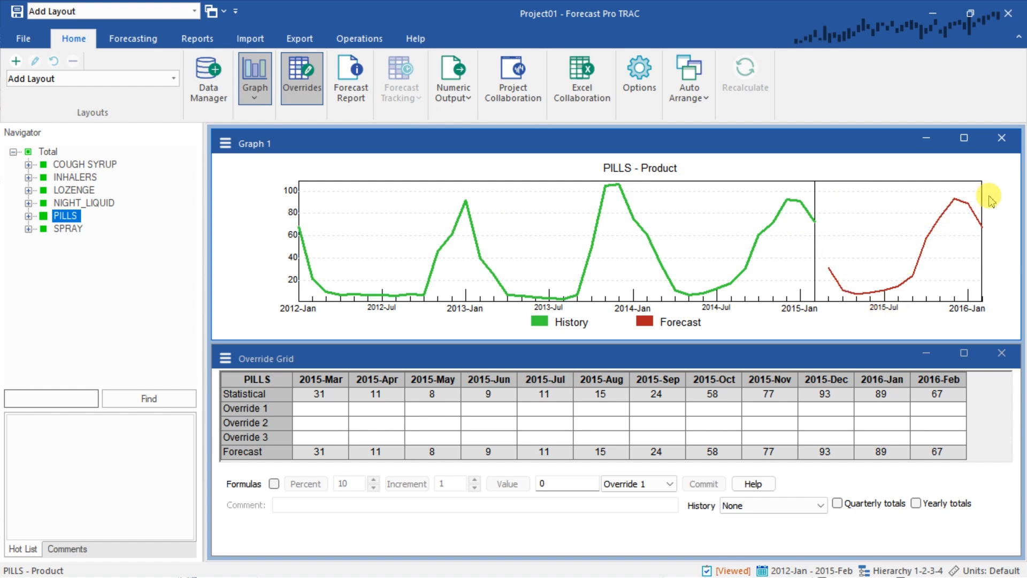
pyautogui.click(28, 216)
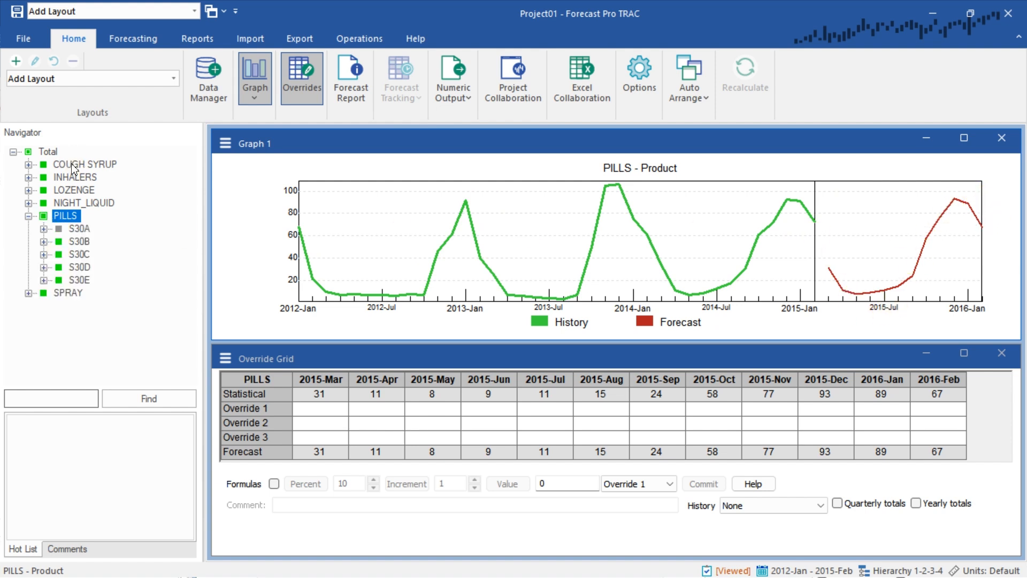
# Expand COUGH SYRUP down to the SKUs and view the graphs of its SYRUP_FLAV and SYRUP_REG flavor groups
pyautogui.click(73, 166)
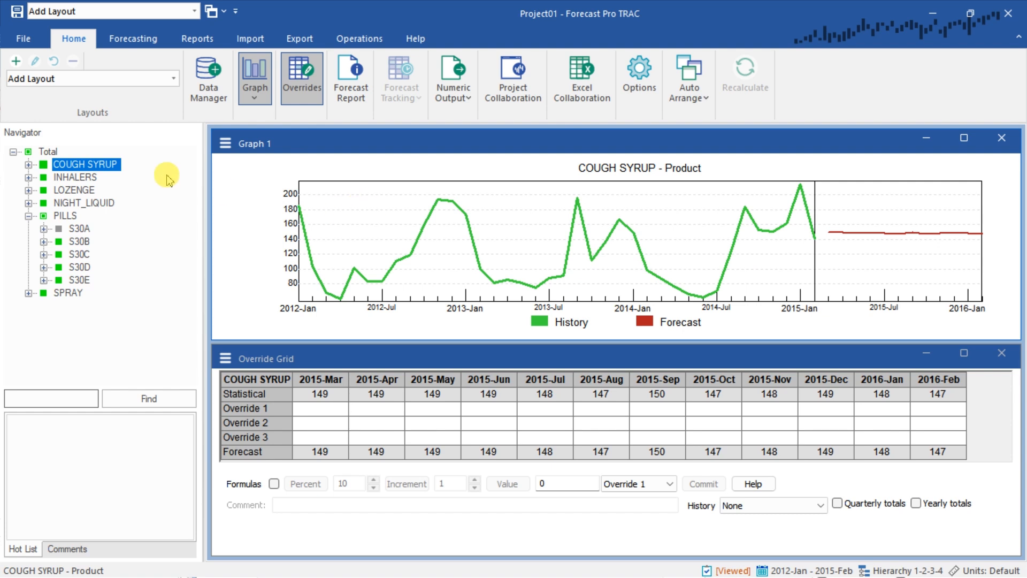
pyautogui.click(28, 165)
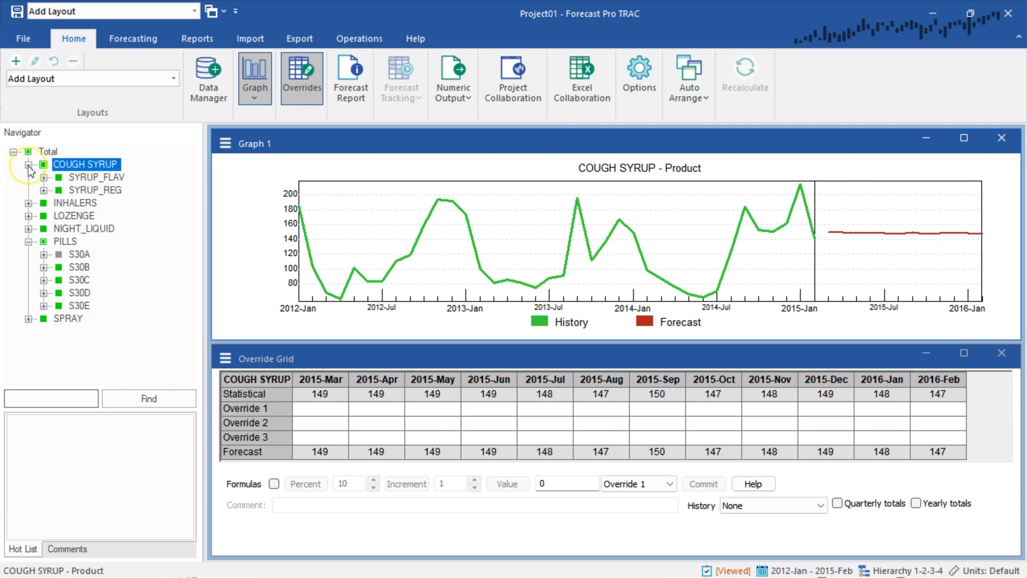
pyautogui.moveTo(68, 182)
pyautogui.click(92, 177)
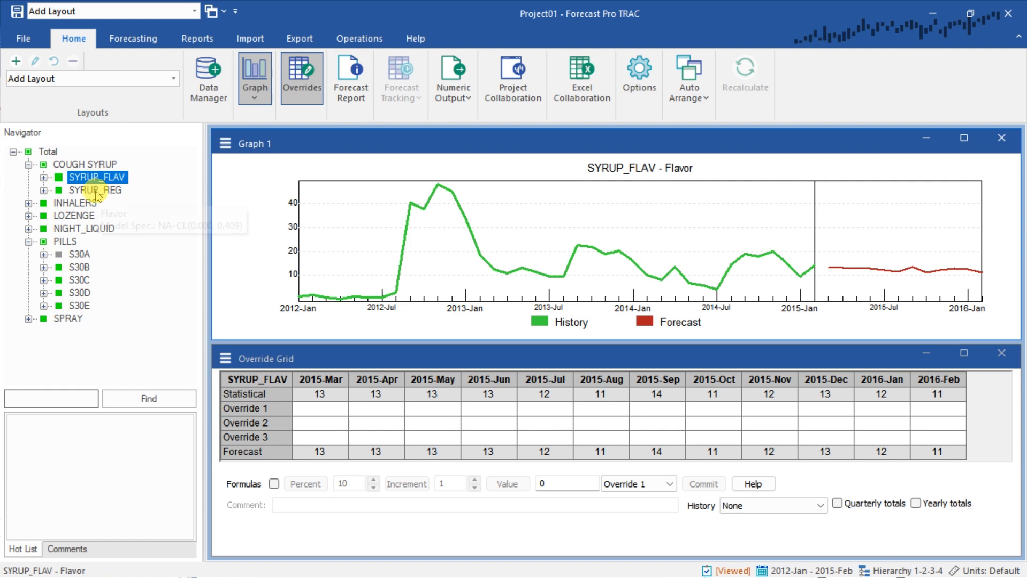
pyautogui.click(96, 191)
pyautogui.click(44, 177)
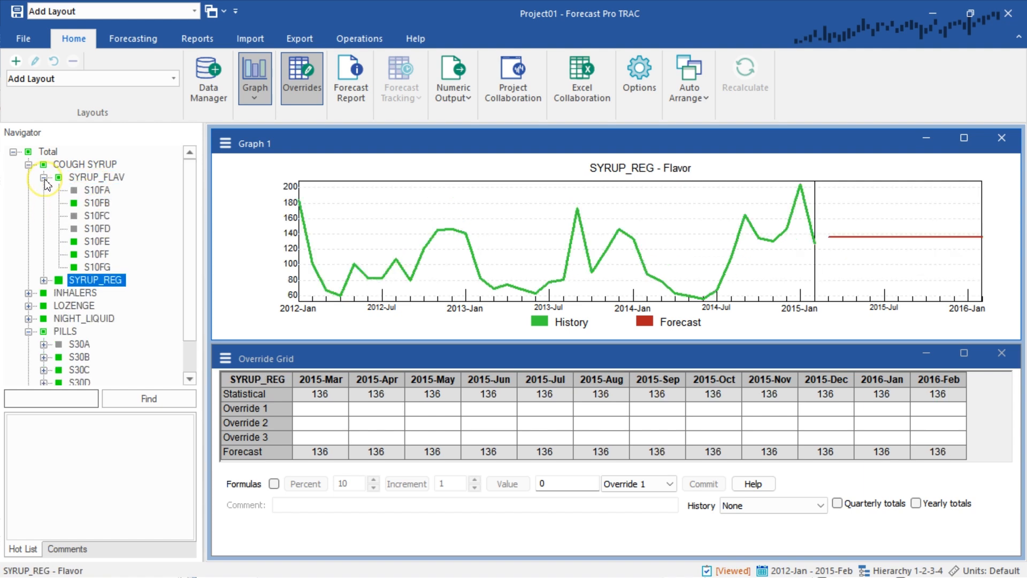
pyautogui.click(44, 280)
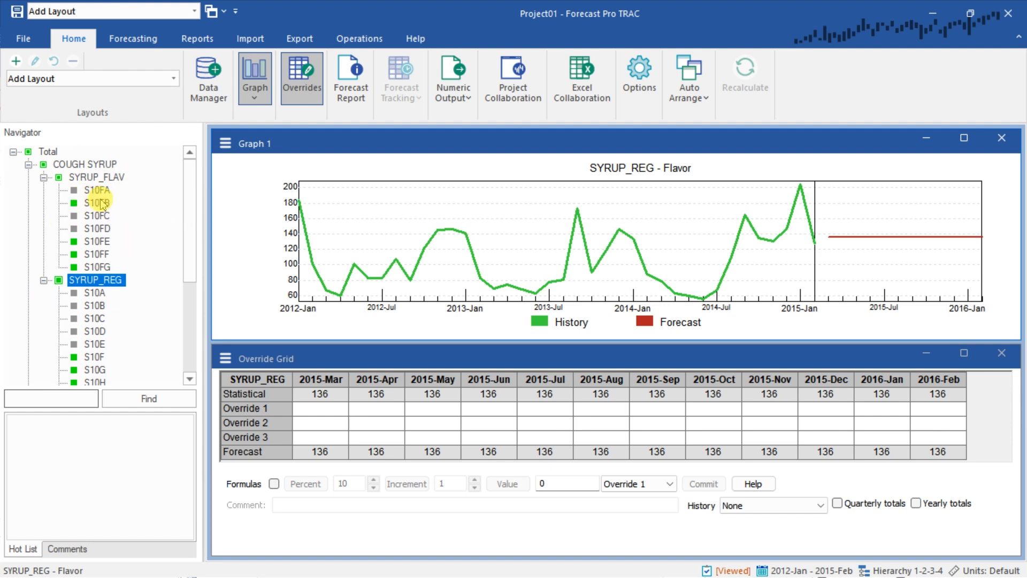
# Inspect the history peaks on the COUGH SYRUP graph around late 2013, autumn 2014 and January 2015
pyautogui.click(92, 164)
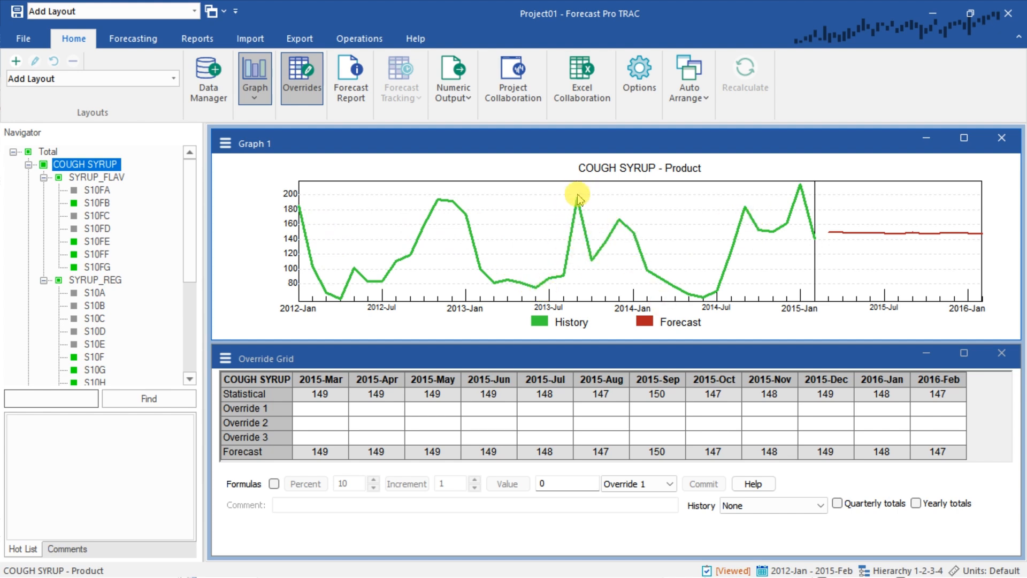
pyautogui.click(746, 197)
pyautogui.click(578, 192)
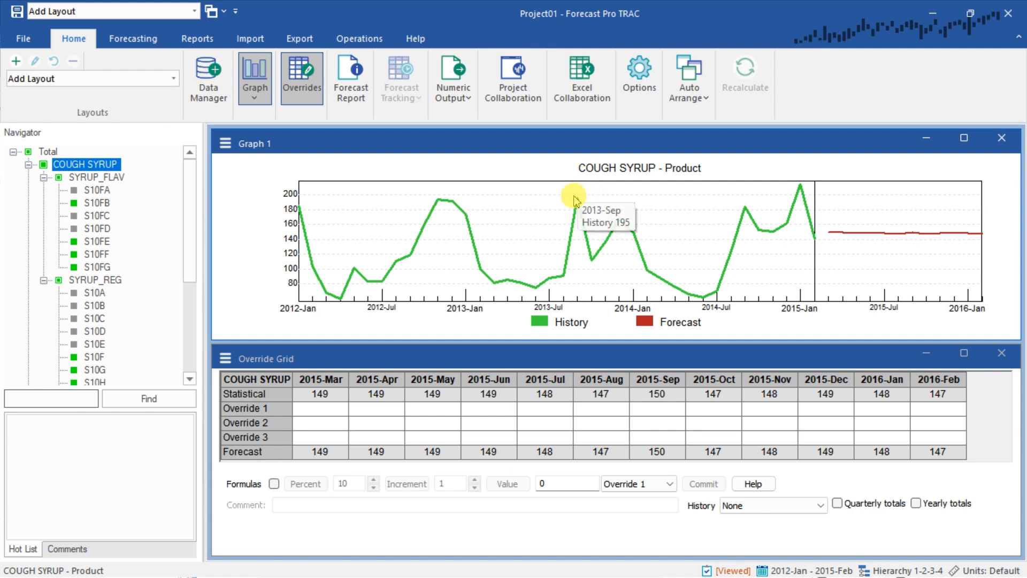
pyautogui.click(578, 196)
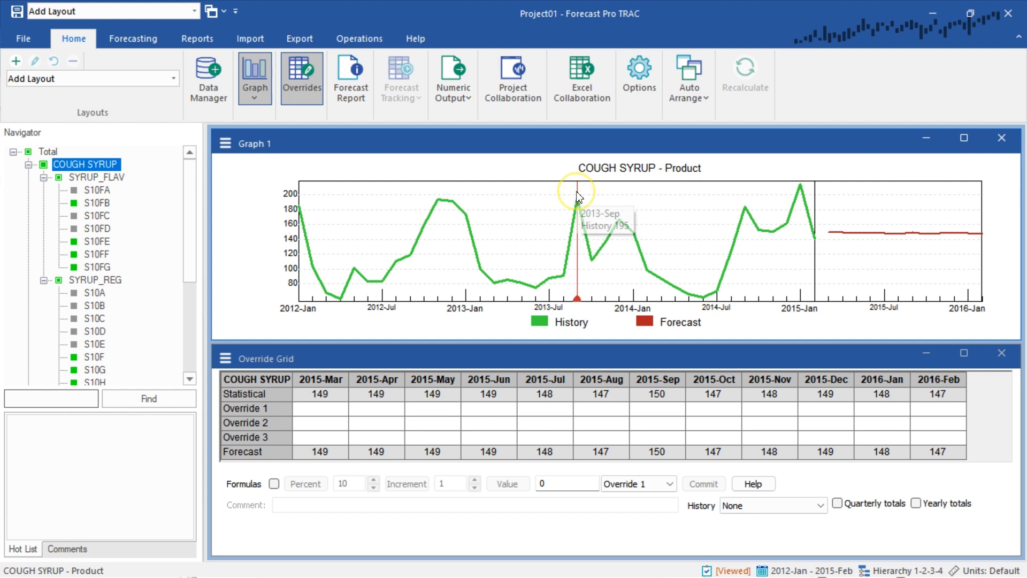
pyautogui.click(619, 218)
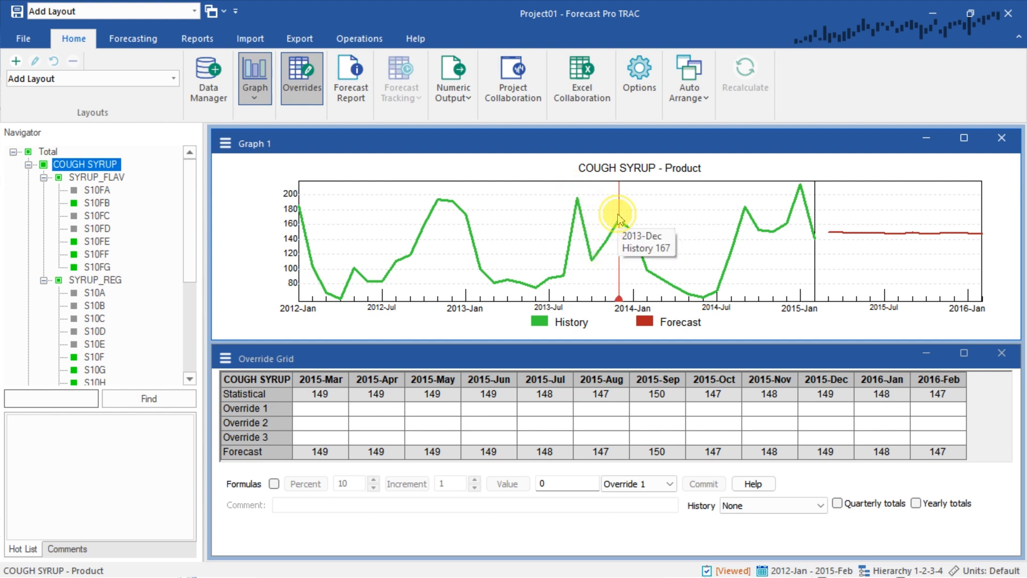
pyautogui.click(619, 218)
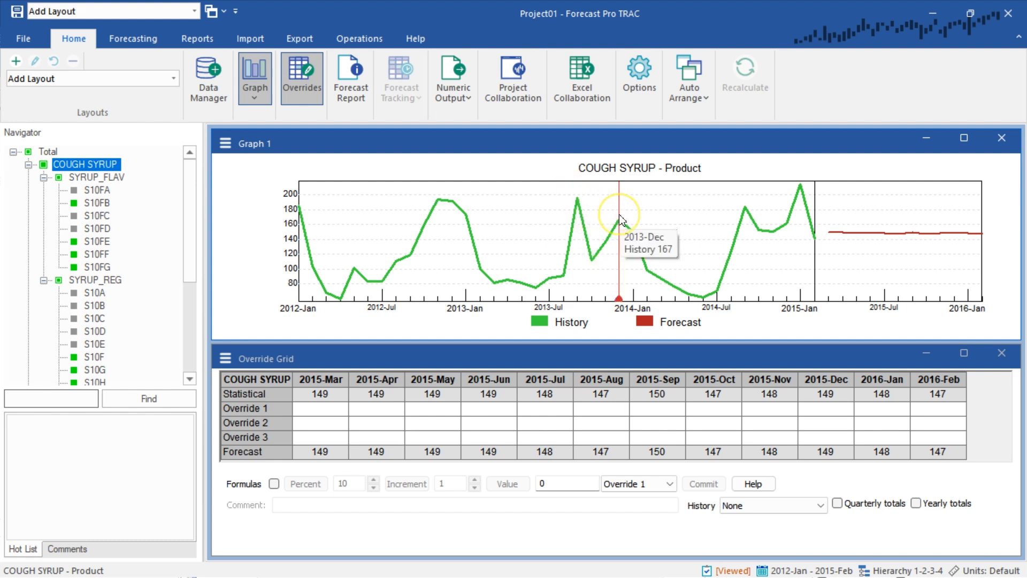
pyautogui.click(800, 187)
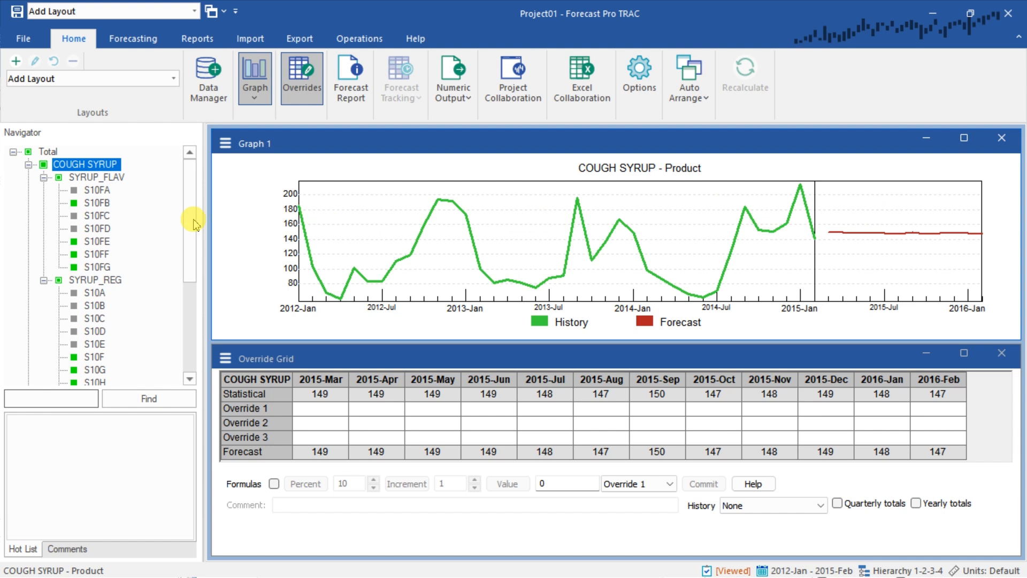
# Compare the SYRUP_REG and SYRUP_FLAV forecasts with the parent COUGH SYRUP forecast
pyautogui.moveTo(111, 287)
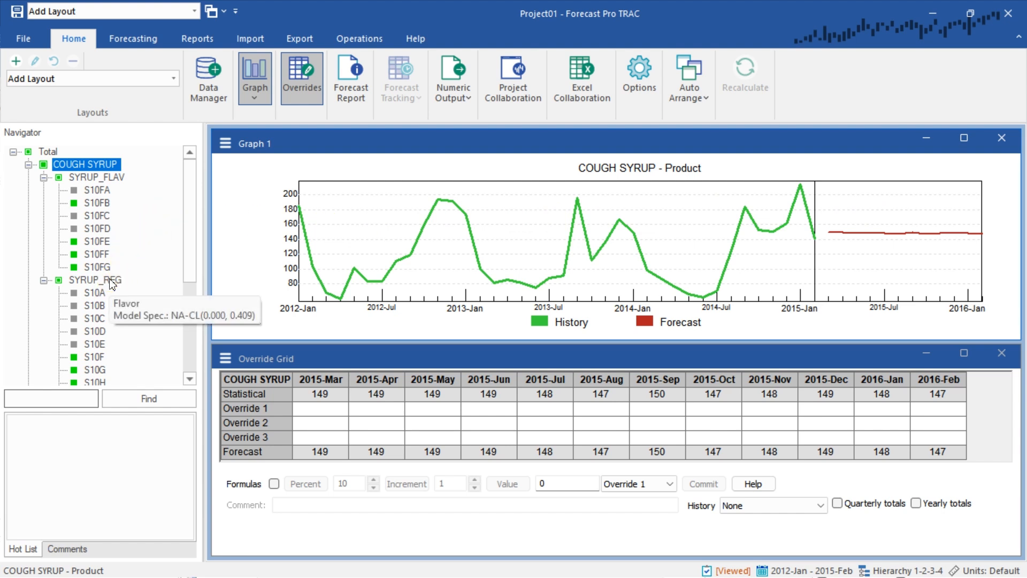
pyautogui.click(112, 282)
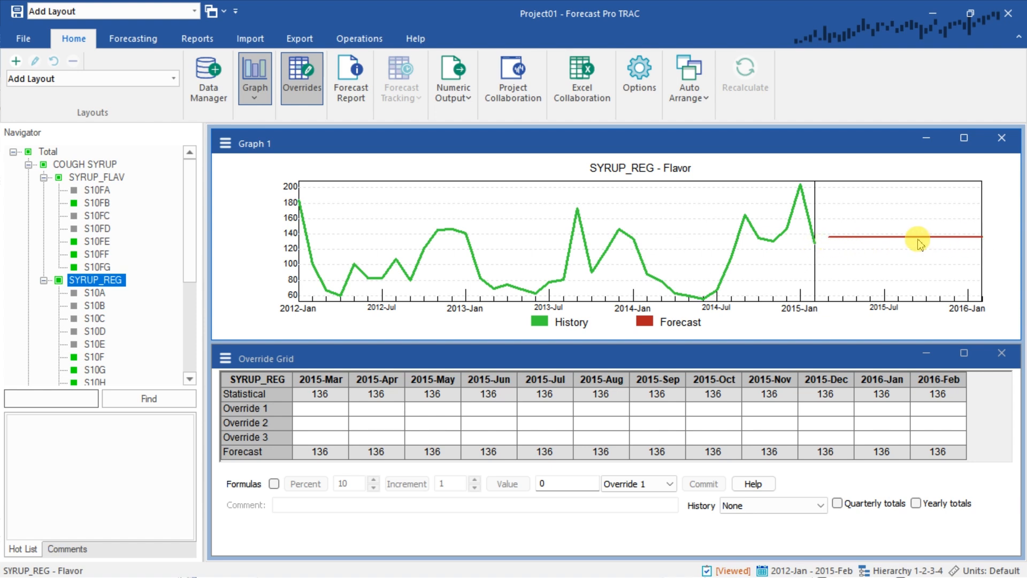
pyautogui.click(97, 178)
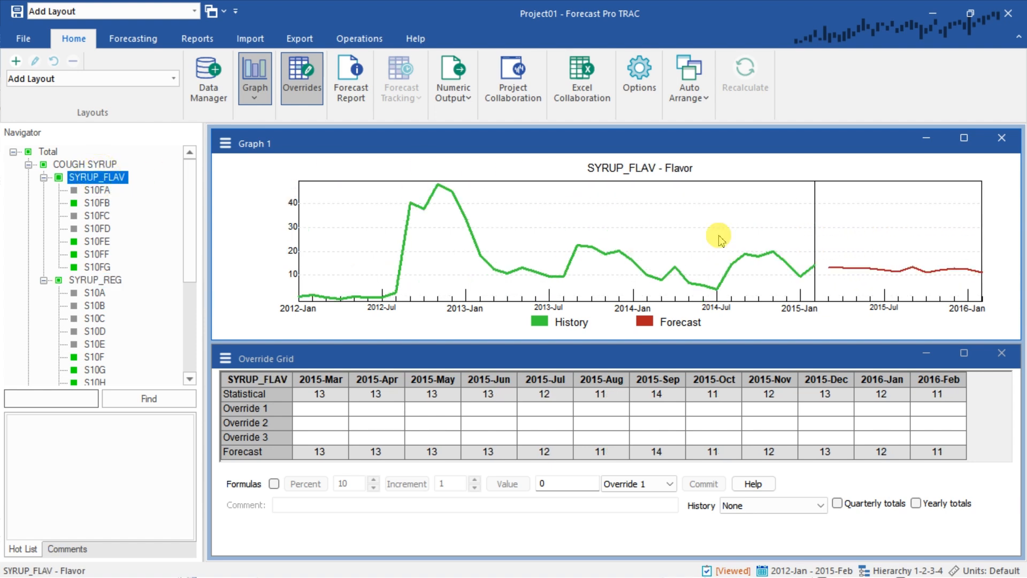
pyautogui.click(75, 163)
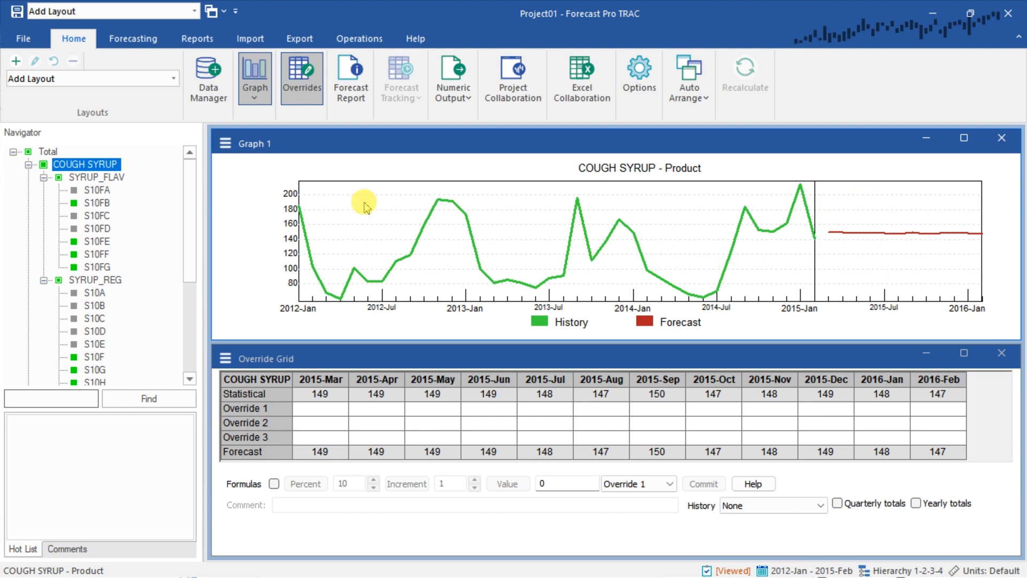
# Review the history graphs of the gray-marked SKUs S10FA, S10FC, S10FD and S10A through S10E
pyautogui.click(95, 192)
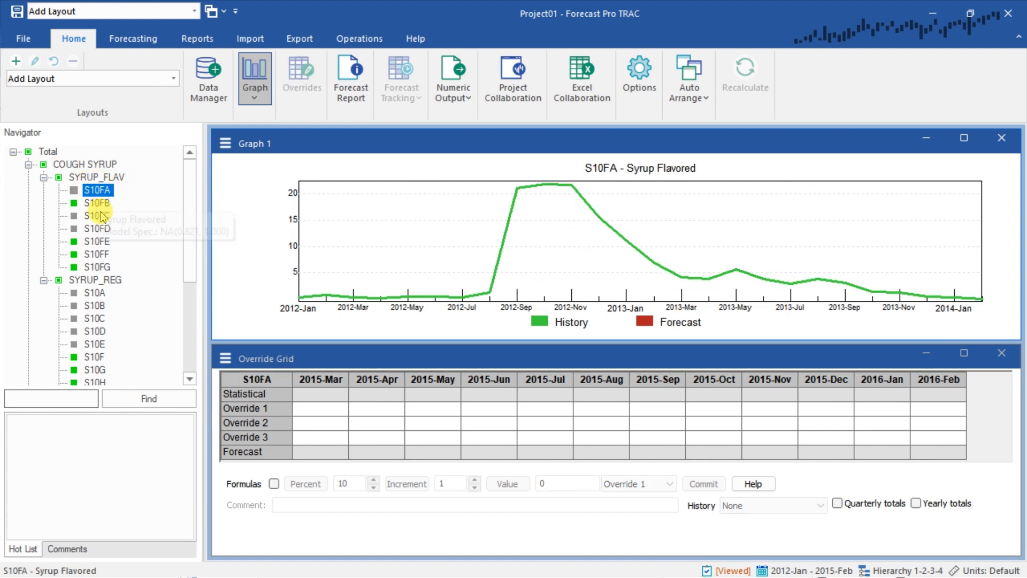
pyautogui.click(97, 216)
pyautogui.click(99, 229)
pyautogui.click(94, 293)
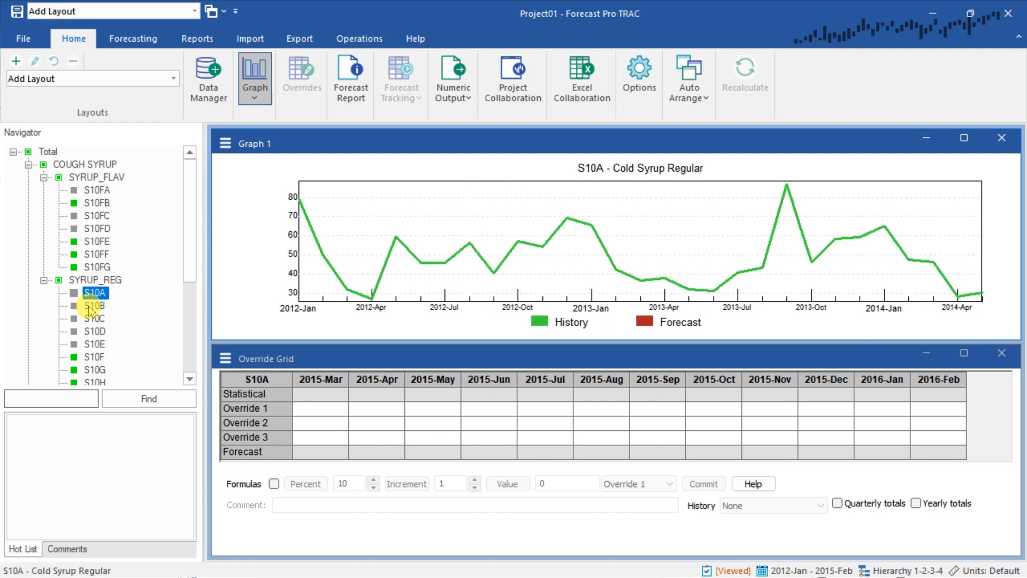
pyautogui.click(94, 305)
pyautogui.click(100, 319)
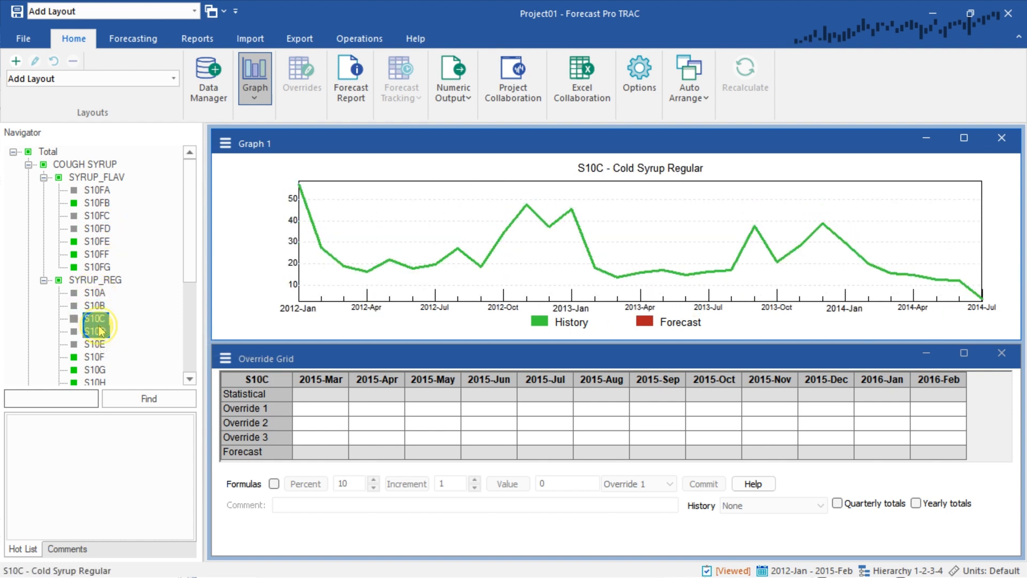
pyautogui.click(95, 332)
pyautogui.click(100, 345)
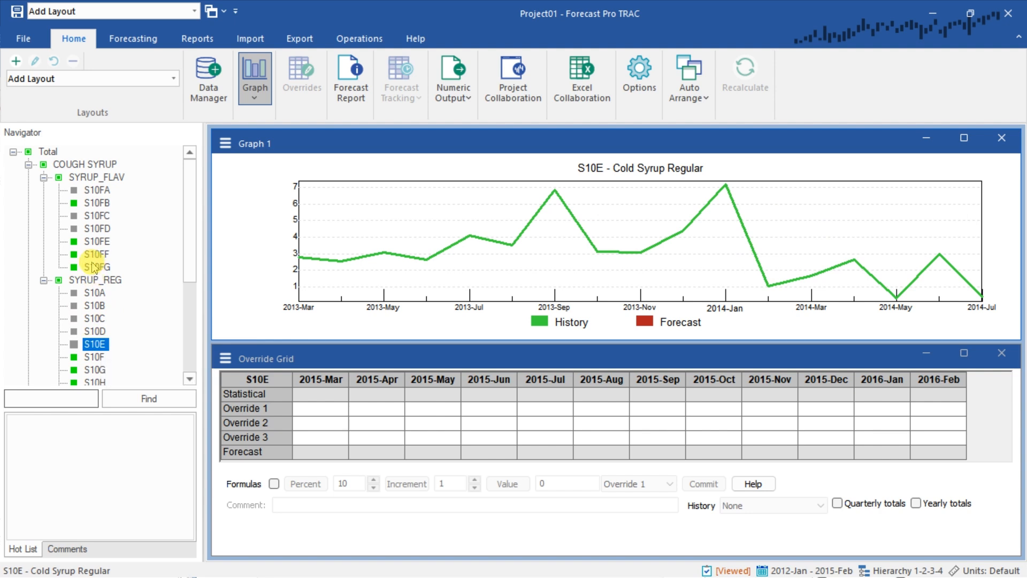
# Review the history and forecast graphs of the green-marked SYRUP_REG SKUs S10F through S10J
pyautogui.scroll(-3, 176, 278)
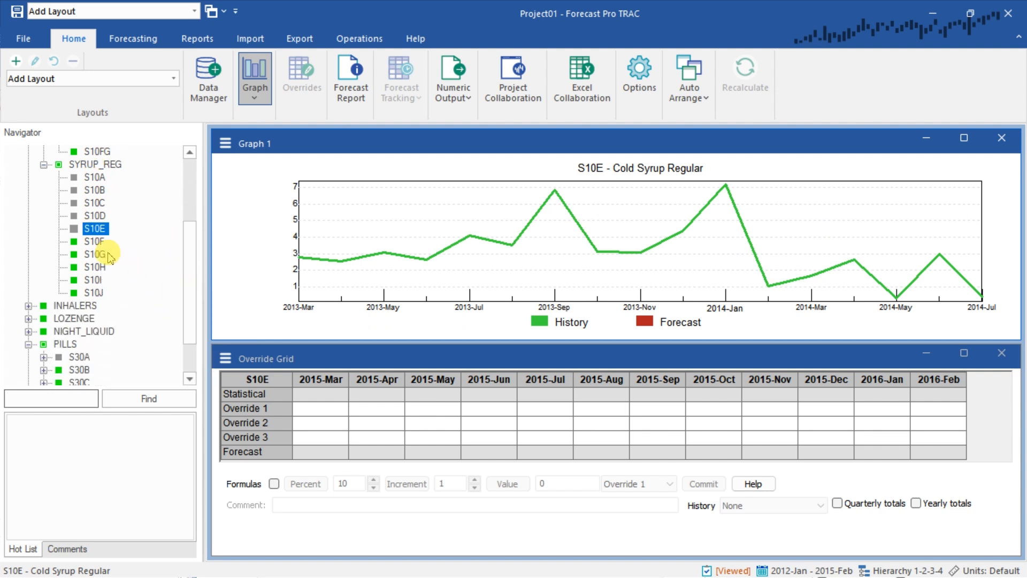
pyautogui.click(92, 243)
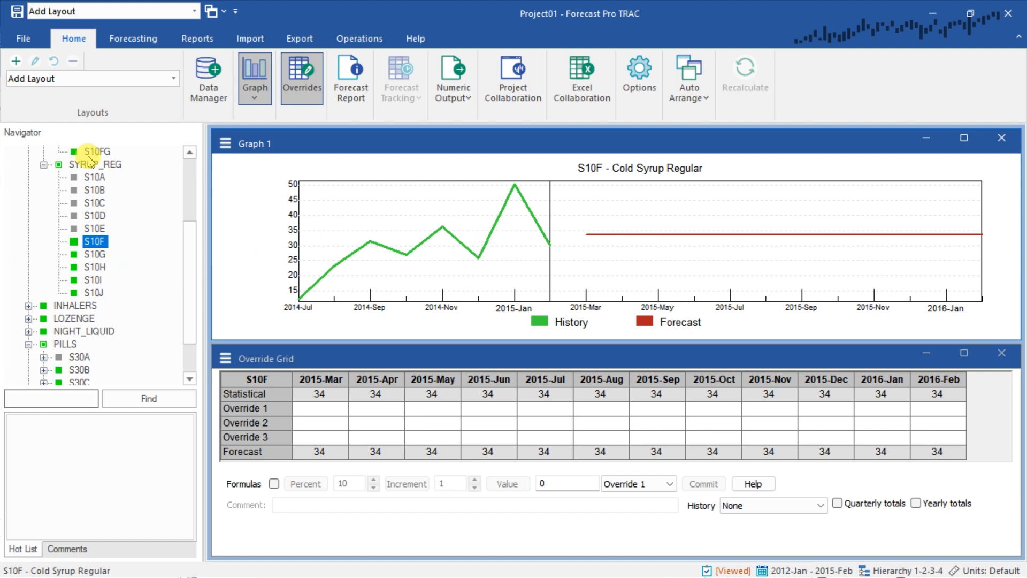
pyautogui.click(95, 256)
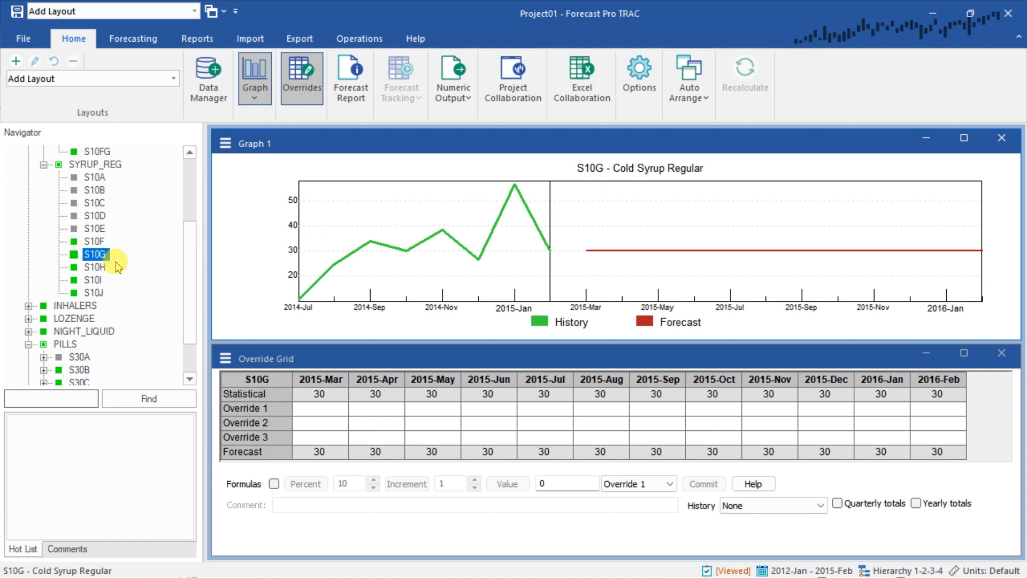
pyautogui.click(96, 268)
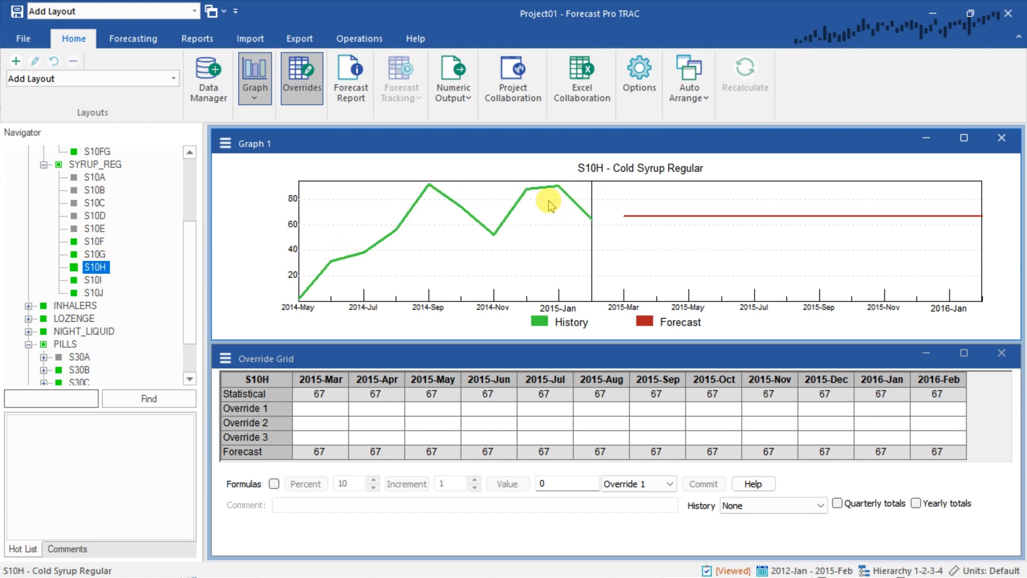
pyautogui.click(86, 280)
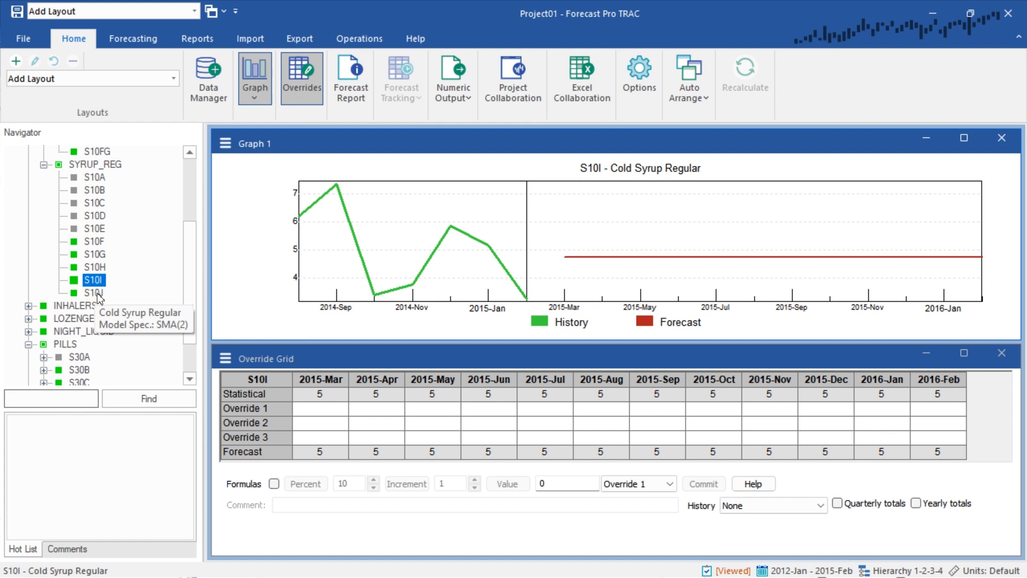
pyautogui.click(96, 293)
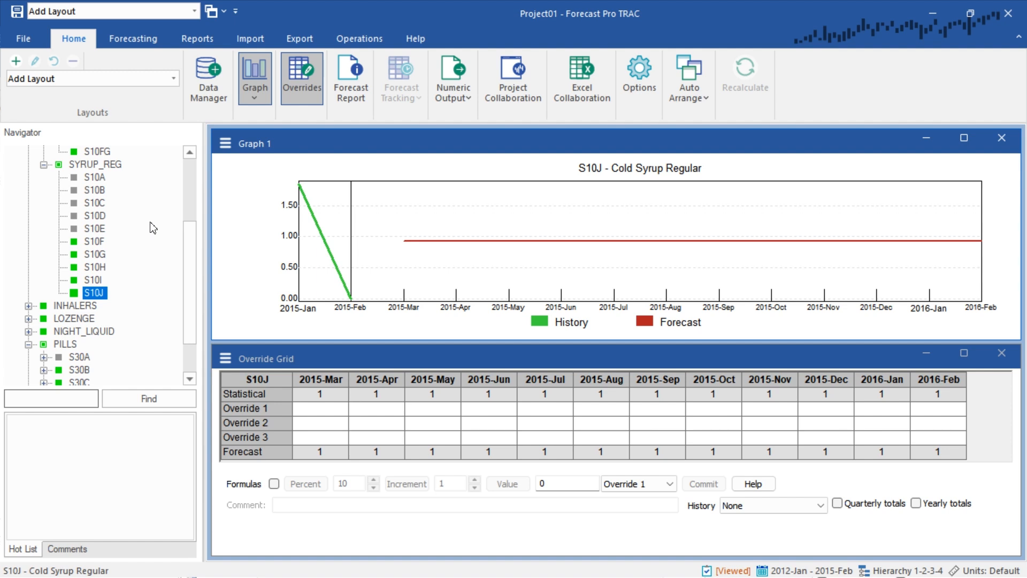
# Recheck the forecasts and model specifications of SKUs S10I, S10H and S10G
pyautogui.click(97, 281)
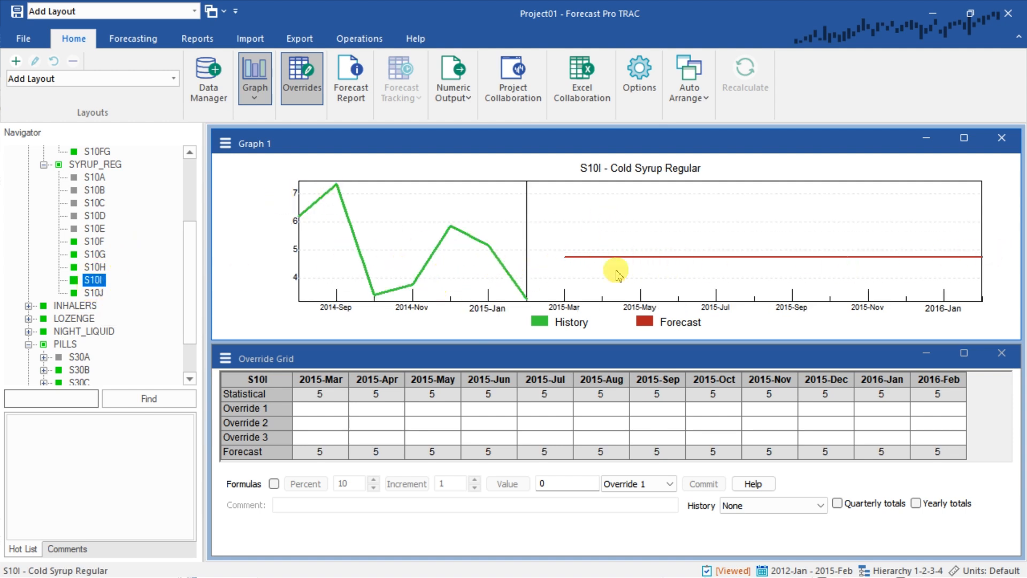
pyautogui.click(97, 267)
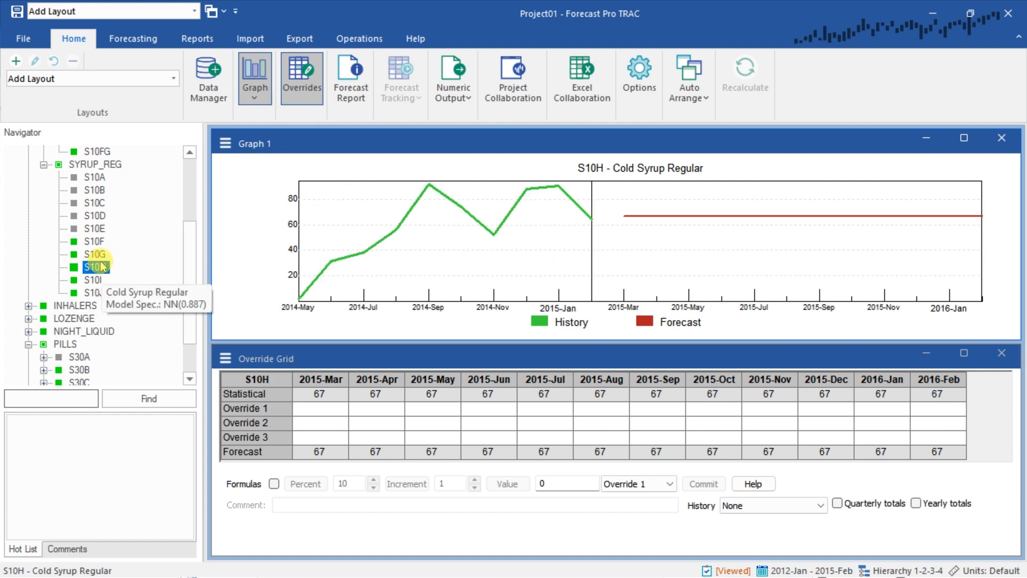
pyautogui.click(97, 254)
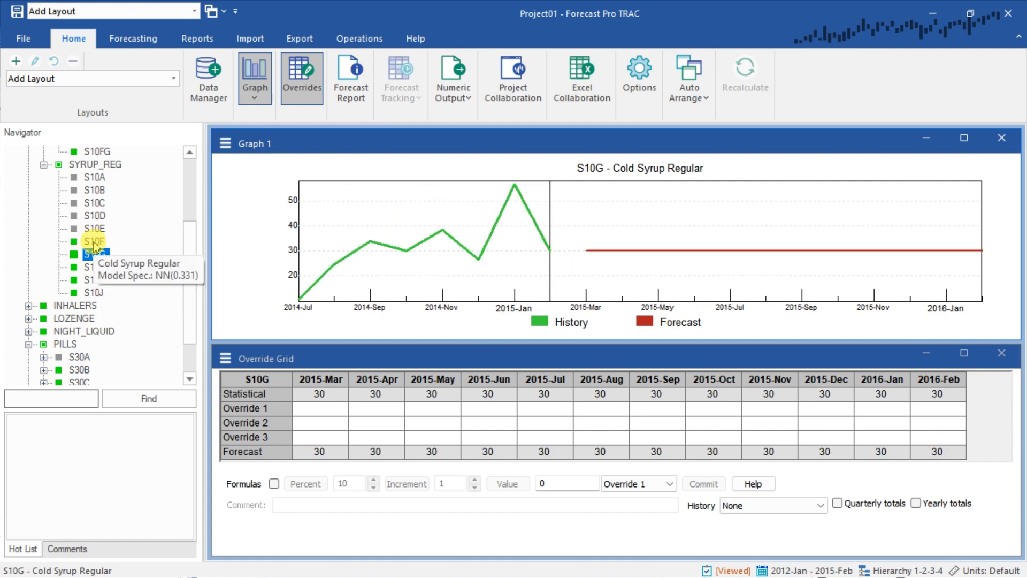
# Compare the forecast of SKU S10F with the forecast of its parent flavor group SYRUP_REG
pyautogui.click(94, 242)
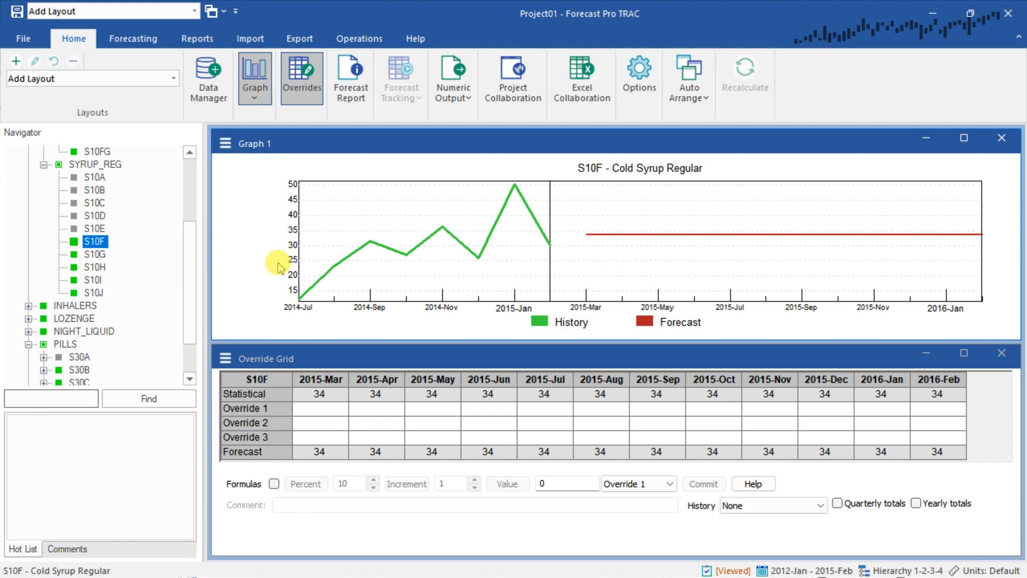
pyautogui.moveTo(183, 292); pyautogui.dragTo(166, 253)
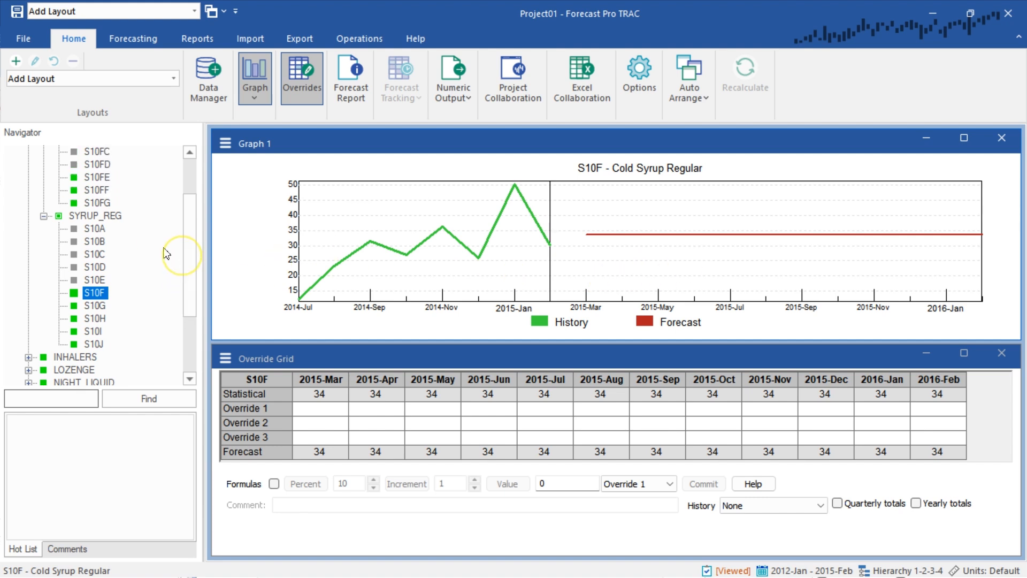
pyautogui.click(116, 218)
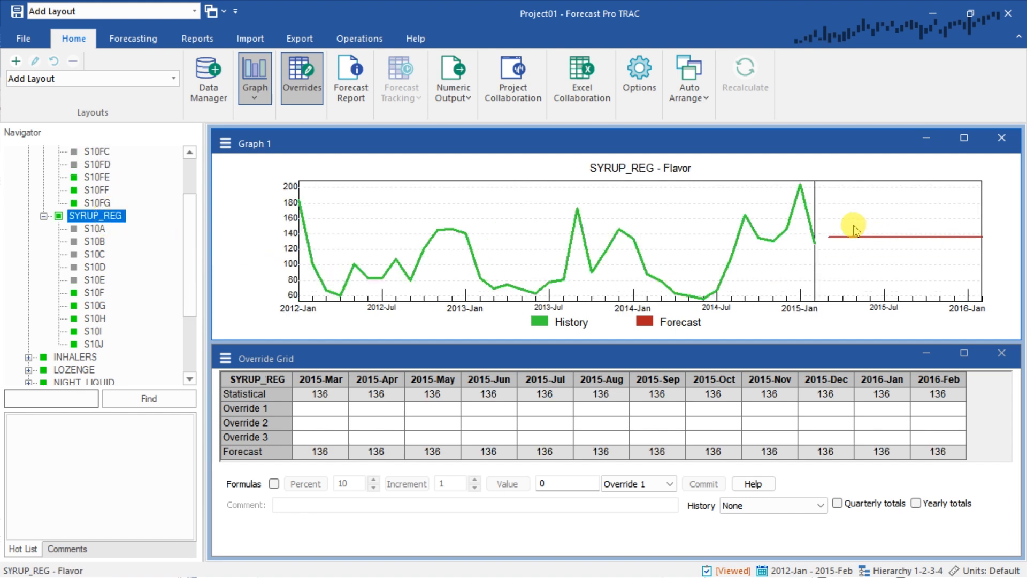
pyautogui.moveTo(190, 263); pyautogui.dragTo(165, 231)
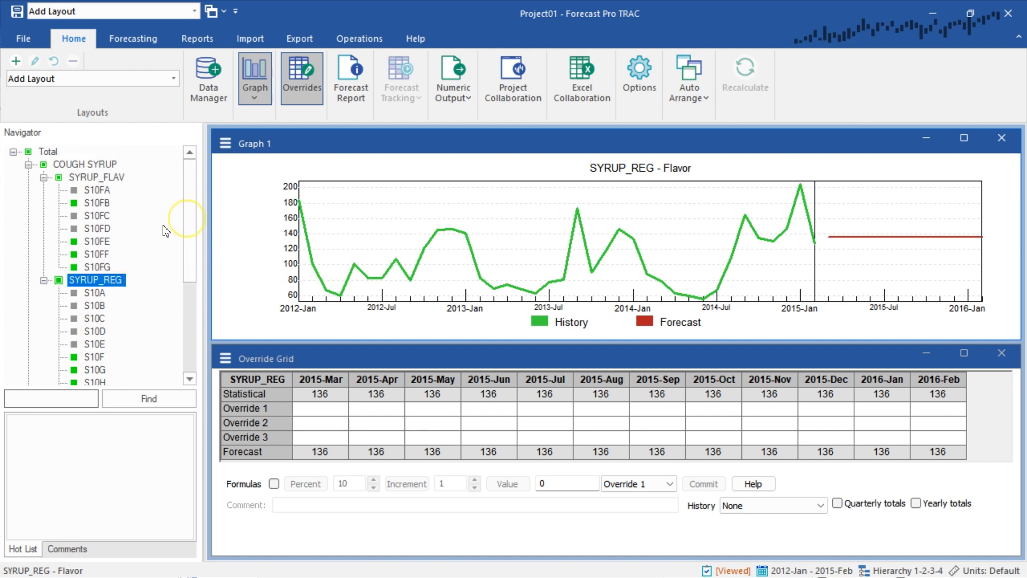
# Review the forecasts of flavored SKUs S10FF and S10FE alongside their SYRUP_FLAV and COUGH SYRUP parents
pyautogui.press('Up')
pyautogui.press('Up')
pyautogui.press('Up')
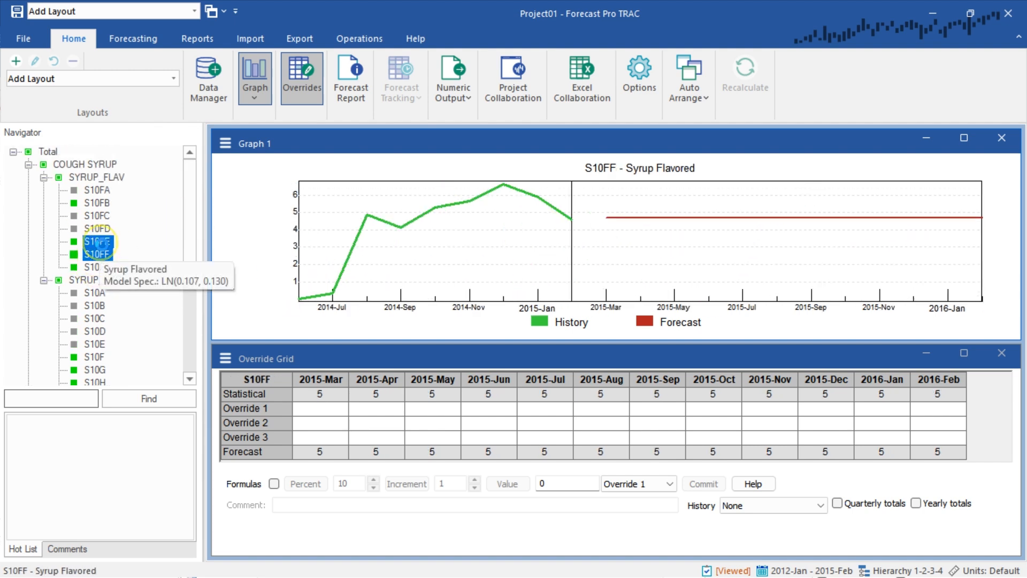
pyautogui.click(81, 177)
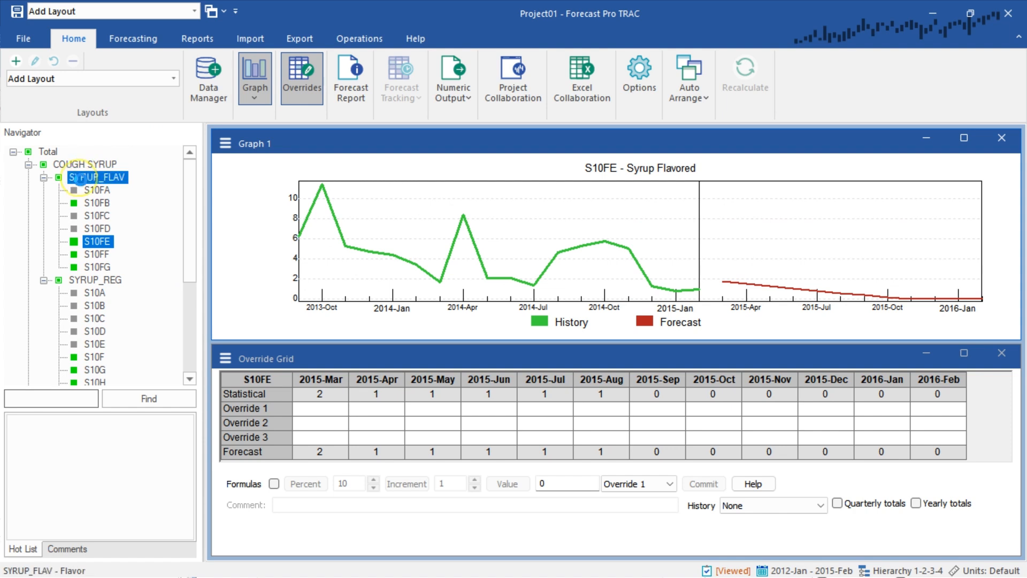
pyautogui.click(84, 166)
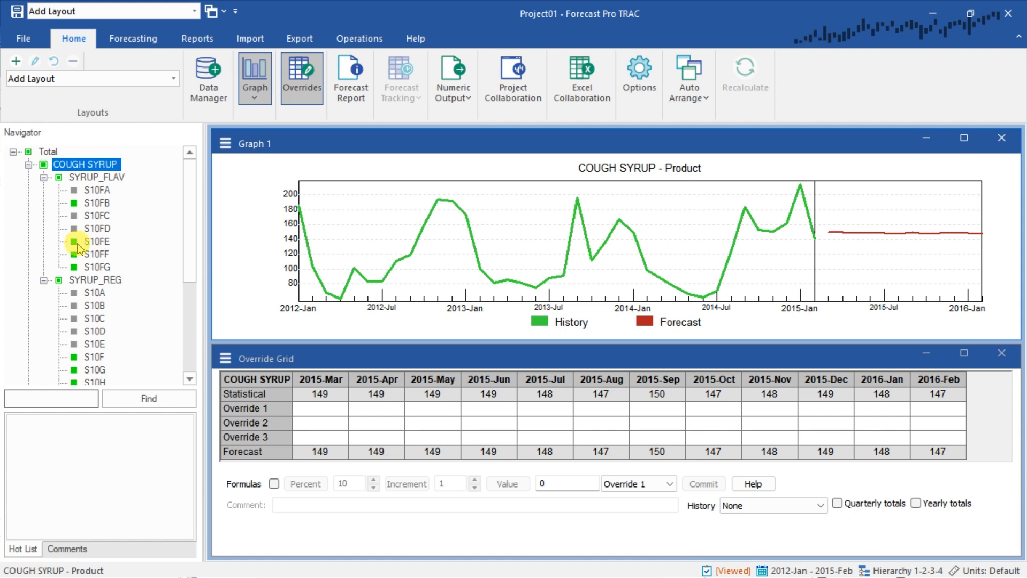
# Compare the SYRUP_REG and SYRUP_FLAV flavor forecasts with the COUGH SYRUP product forecast
pyautogui.click(106, 280)
pyautogui.click(115, 177)
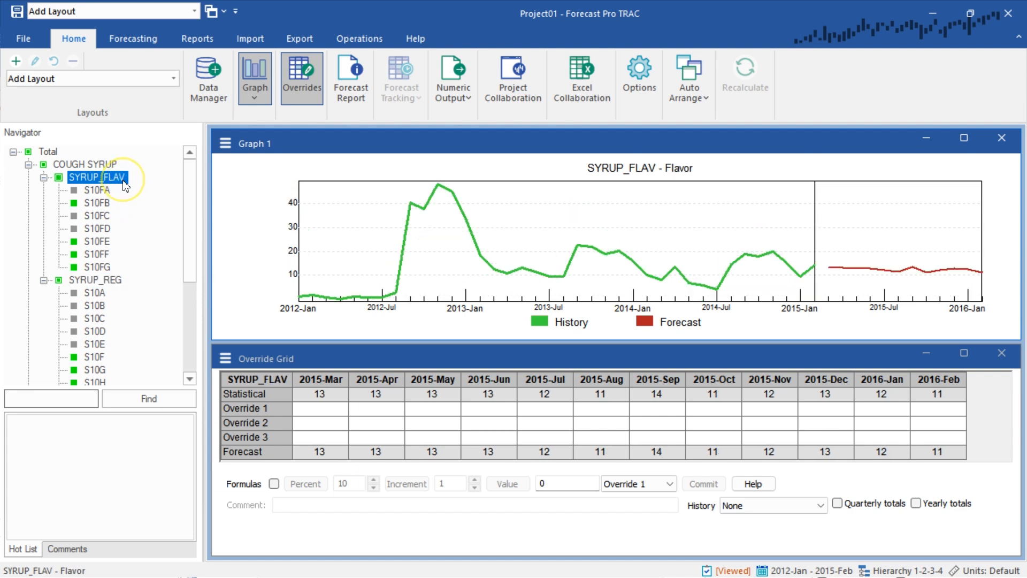
pyautogui.click(107, 279)
pyautogui.click(85, 164)
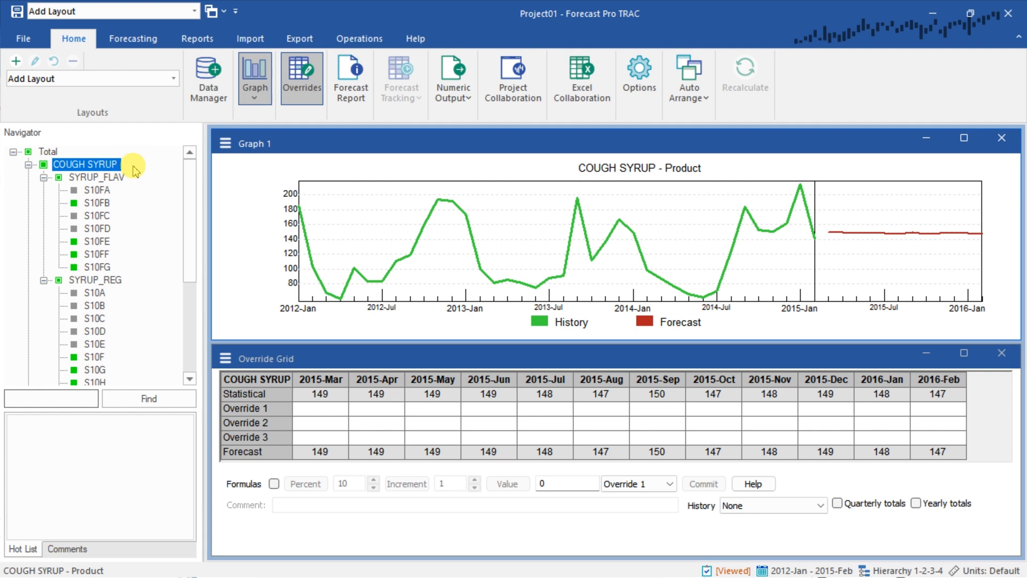
pyautogui.moveTo(90, 166)
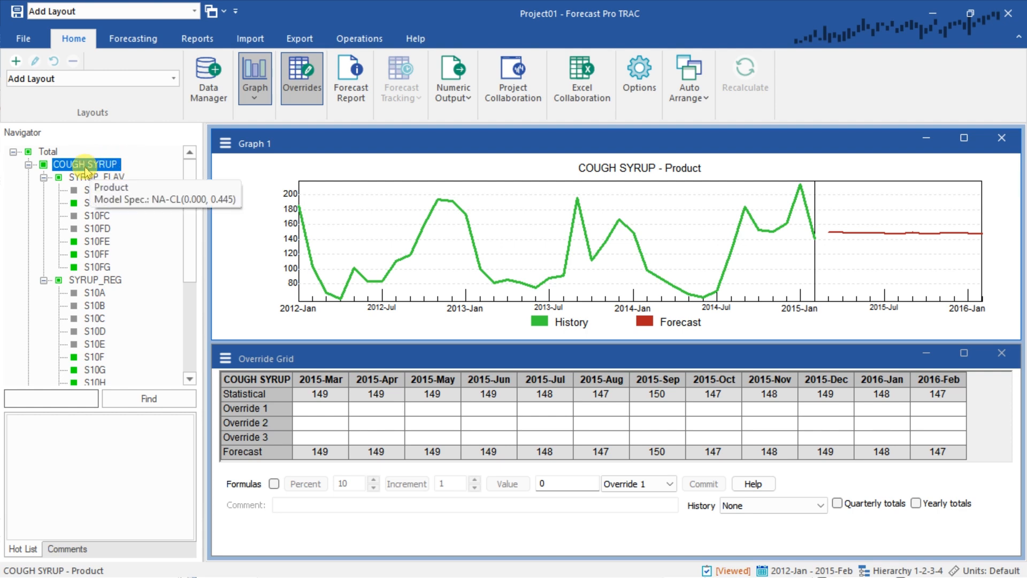
# Recheck the history graphs of the gray-marked SKUs S10FA, S10FC, S10FD and S10A
pyautogui.click(136, 37)
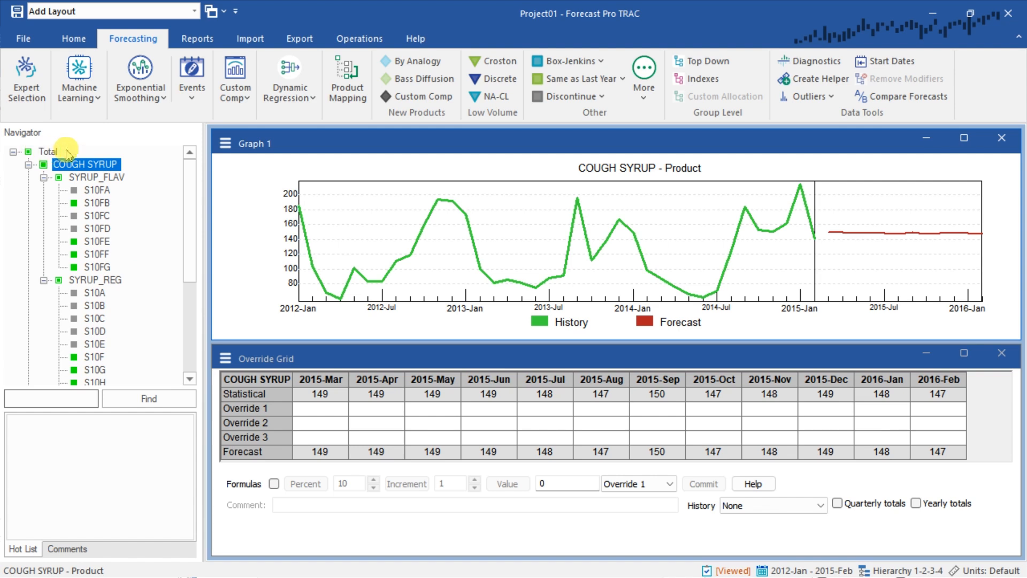
pyautogui.moveTo(188, 185); pyautogui.dragTo(184, 257)
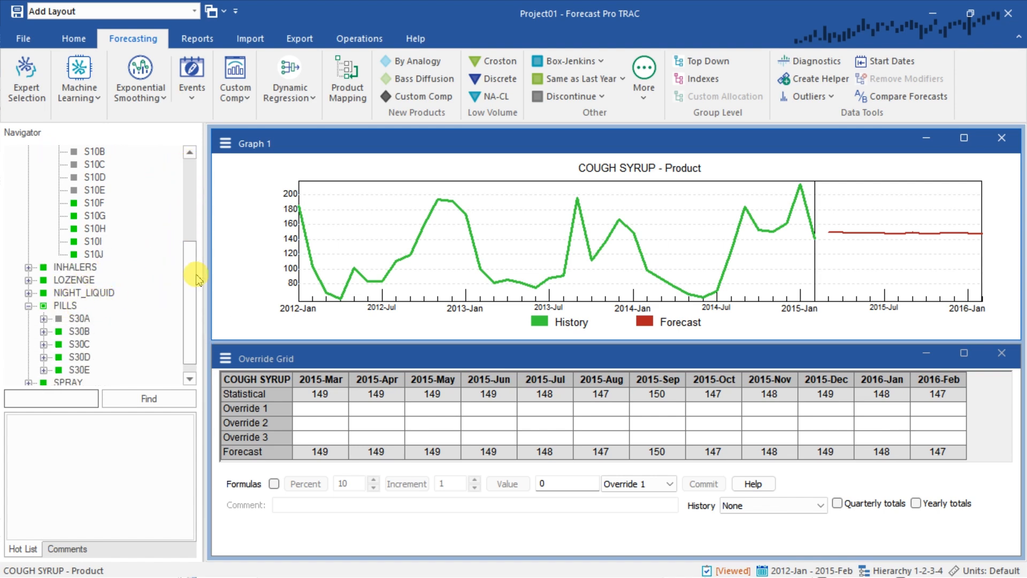
pyautogui.moveTo(189, 284); pyautogui.dragTo(172, 155)
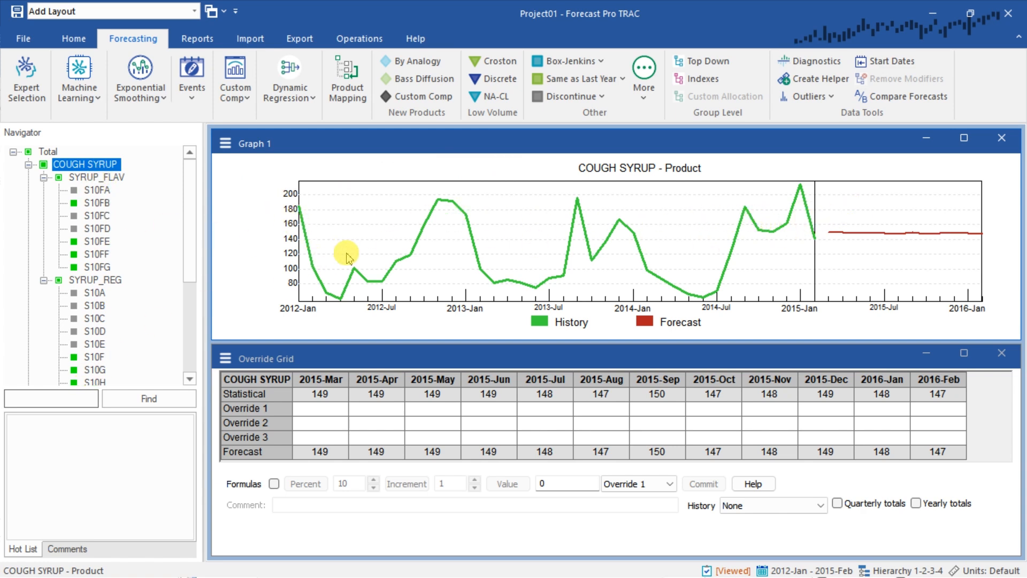
pyautogui.click(98, 192)
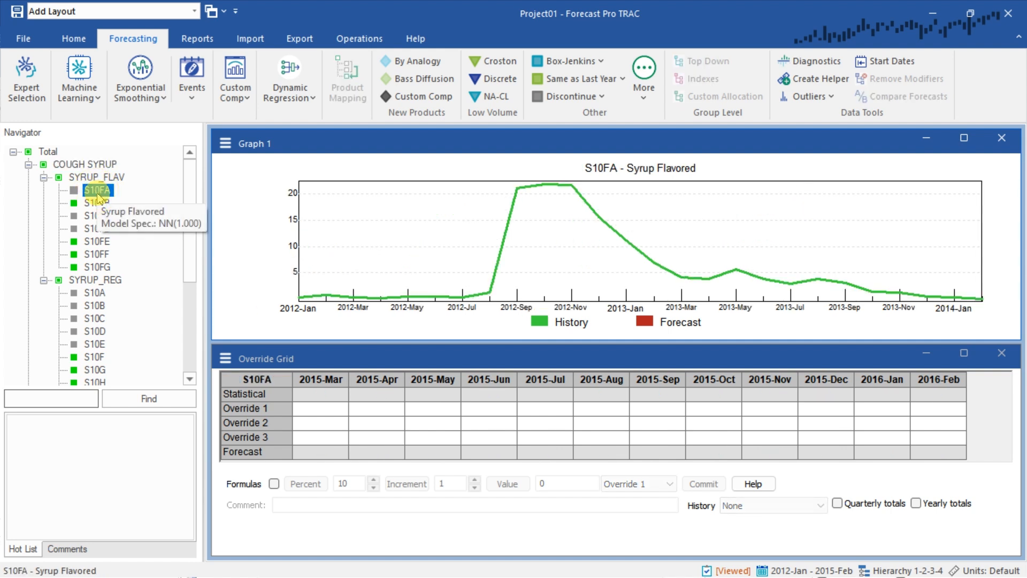
pyautogui.click(97, 215)
pyautogui.keyDown('ctrl'); pyautogui.click(98, 229); pyautogui.keyUp('ctrl')
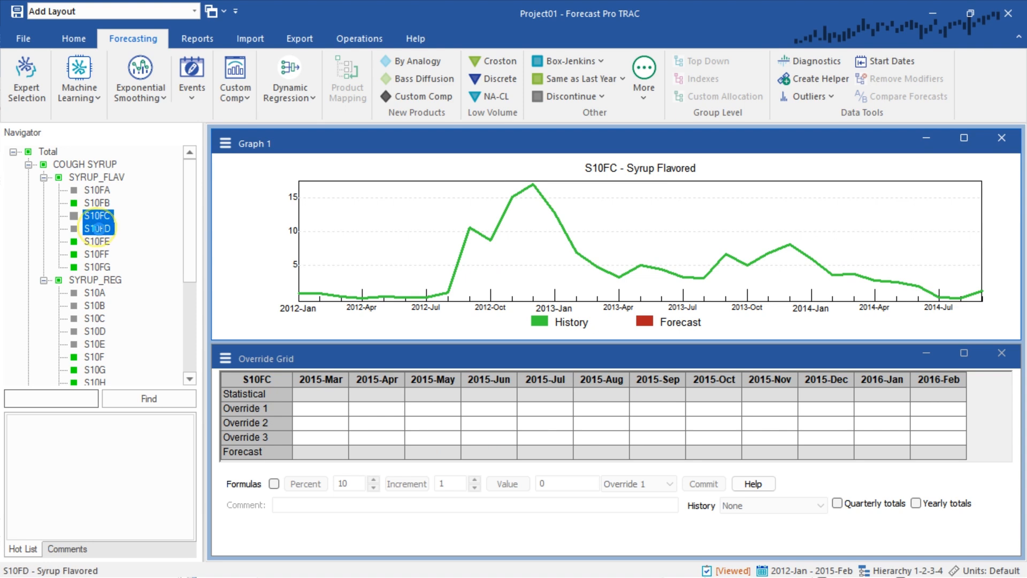
pyautogui.click(94, 293)
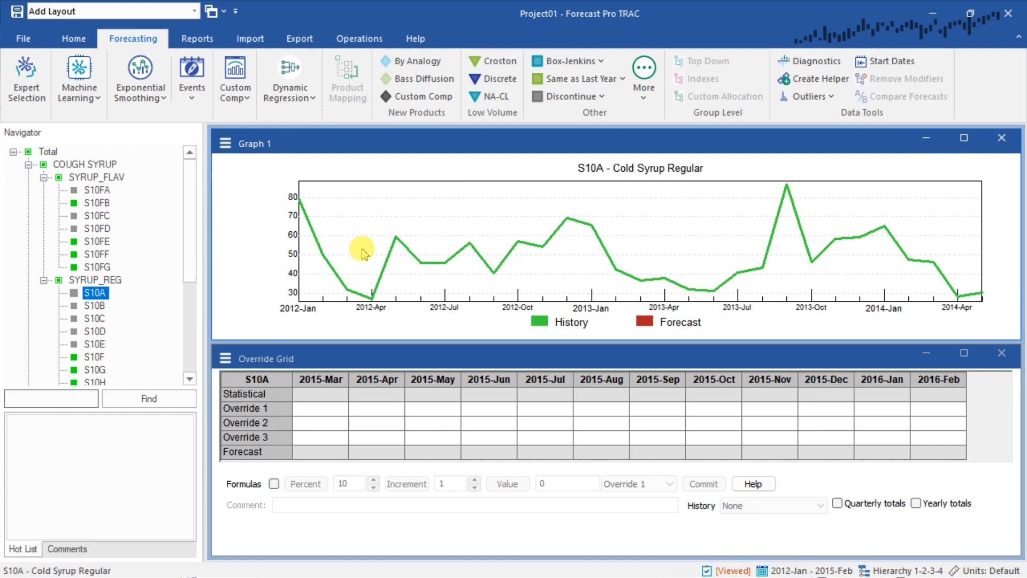
# Apply Top Down forecasting to the COUGH SYRUP product group
pyautogui.click(86, 164)
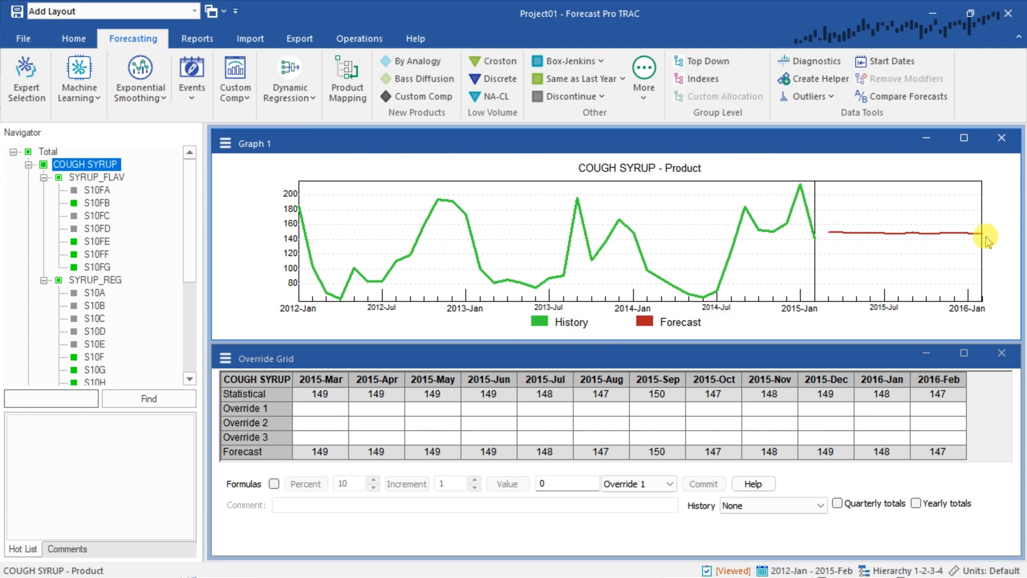
pyautogui.click(704, 59)
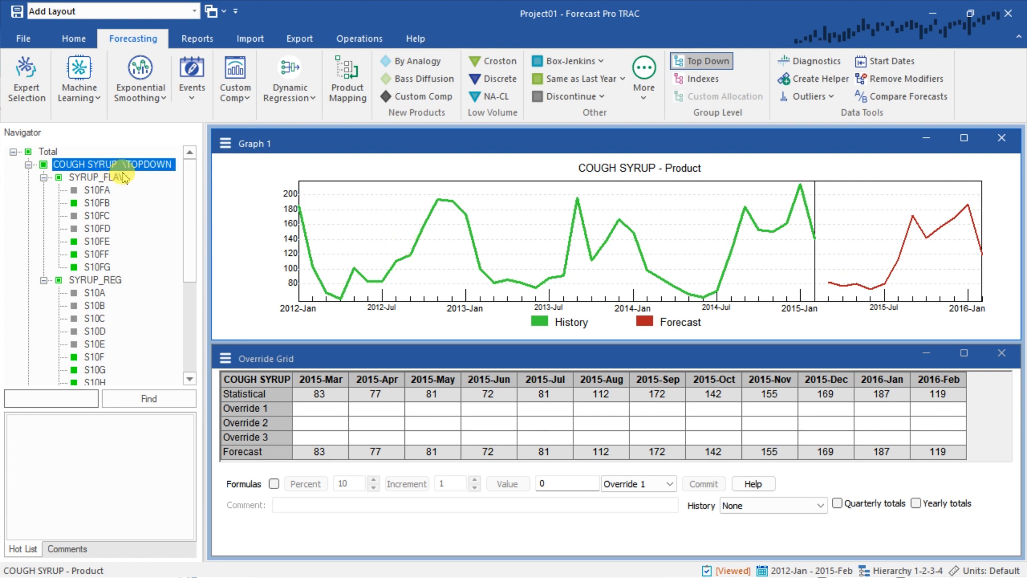
pyautogui.moveTo(158, 171)
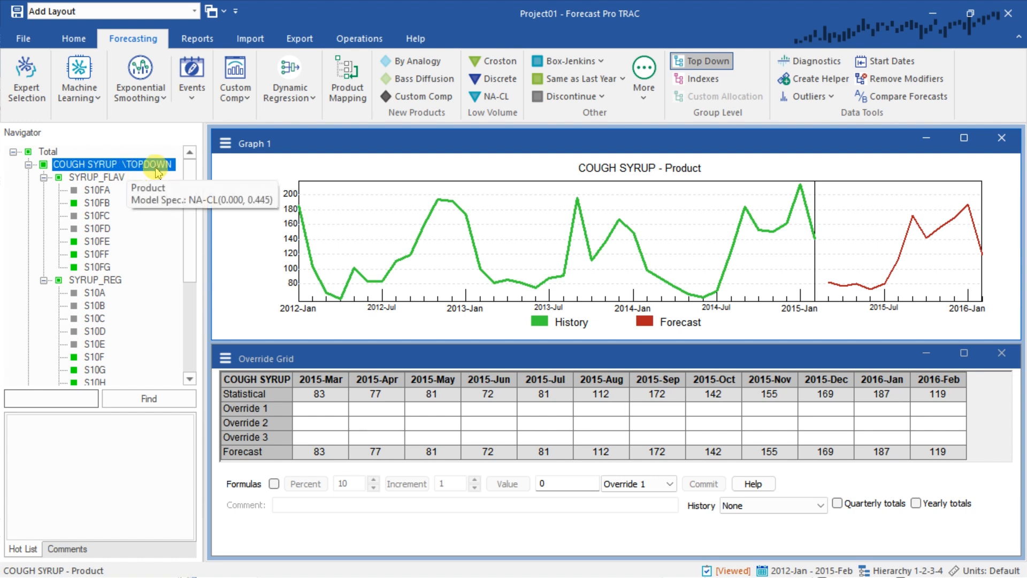
# Review the top-down forecasts of SYRUP_REG and its green-marked SKUs S10F through S10J
pyautogui.click(86, 285)
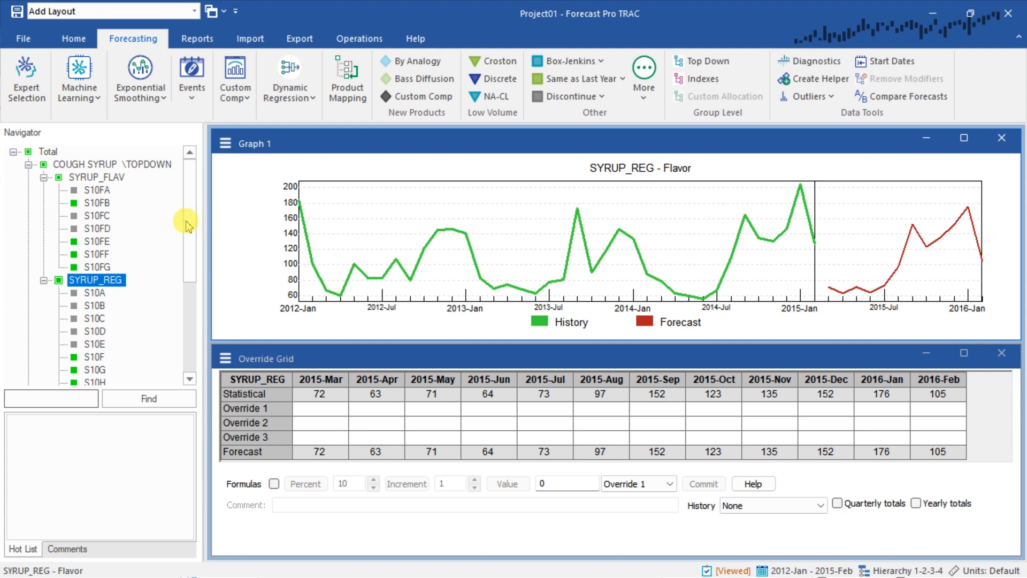
pyautogui.moveTo(192, 224); pyautogui.dragTo(195, 282)
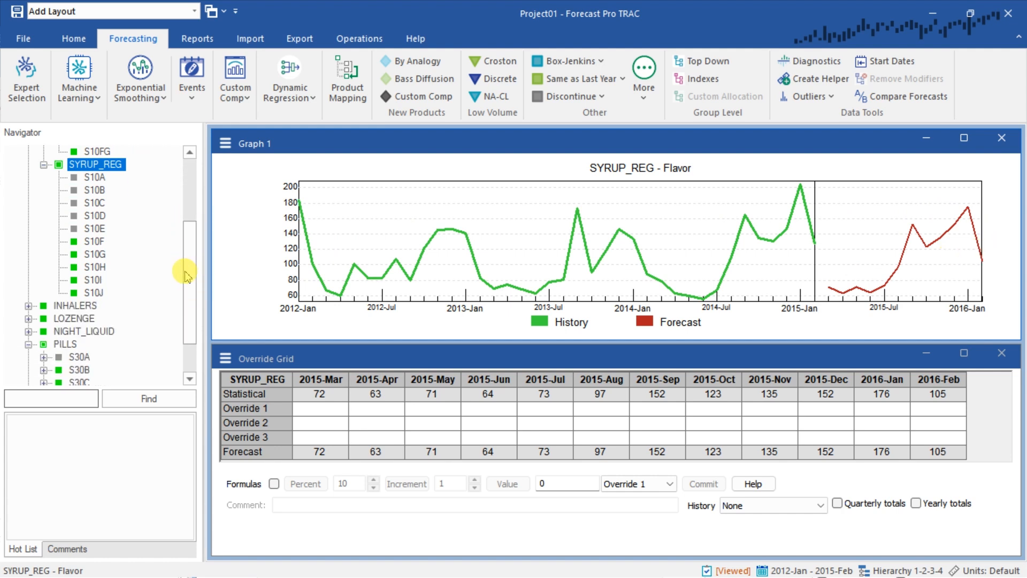
pyautogui.click(94, 242)
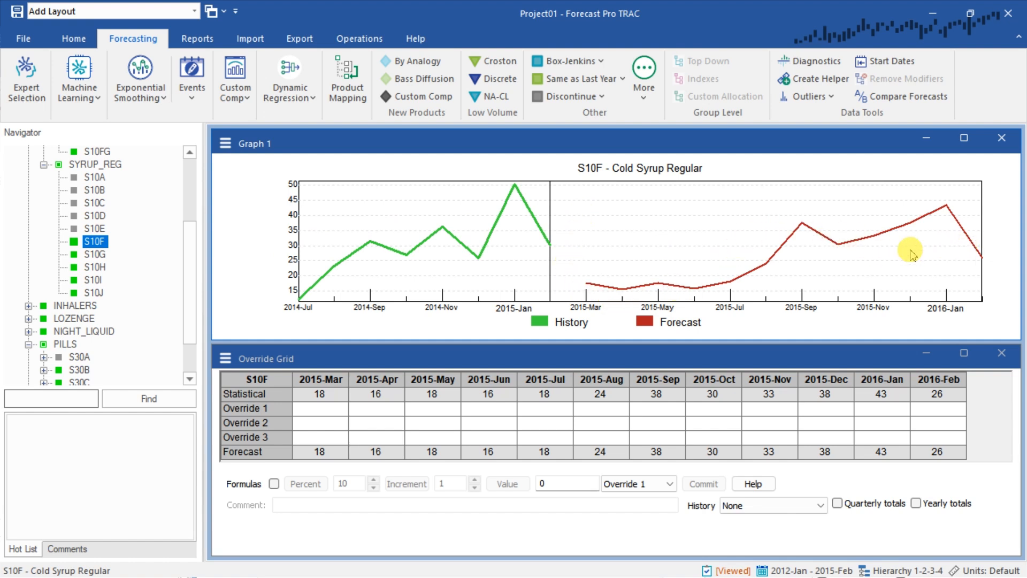
pyautogui.click(102, 255)
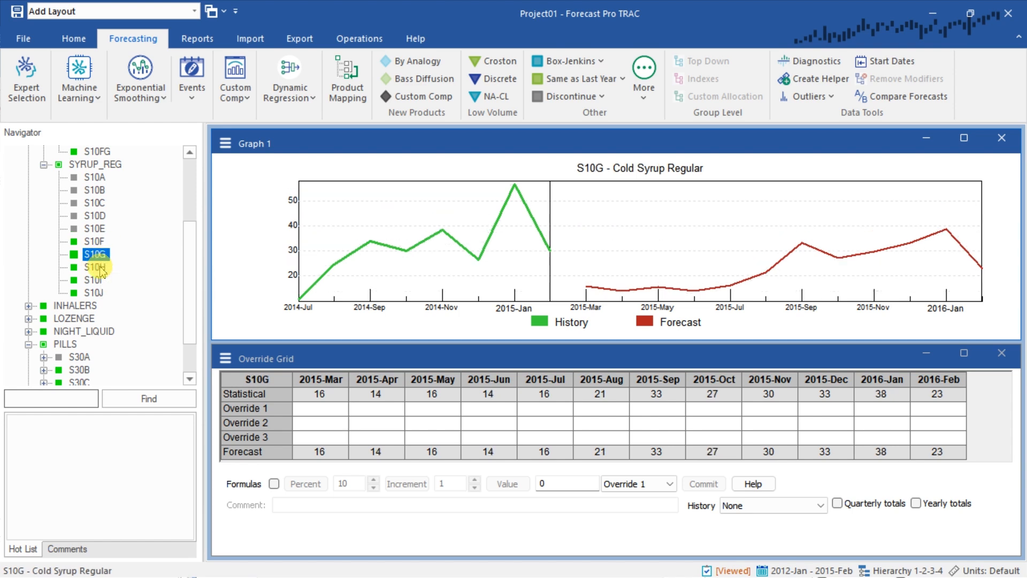
pyautogui.click(100, 269)
pyautogui.click(97, 281)
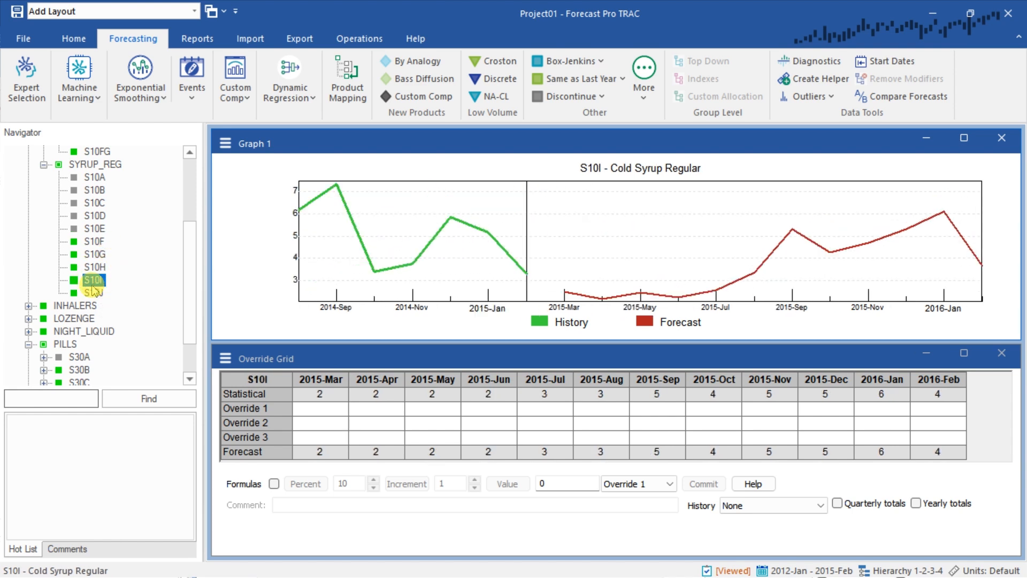
pyautogui.click(94, 292)
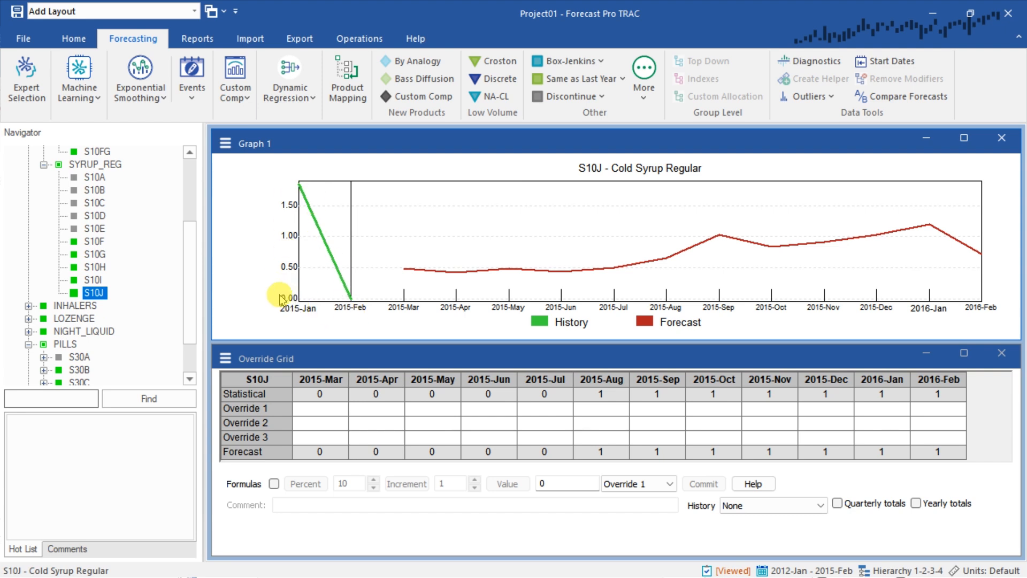
# Inspect the 2015-Sep and 2016-Jan forecast points of S10J and compare them with the COUGH SYRUP product forecast
pyautogui.click(718, 235)
pyautogui.click(925, 229)
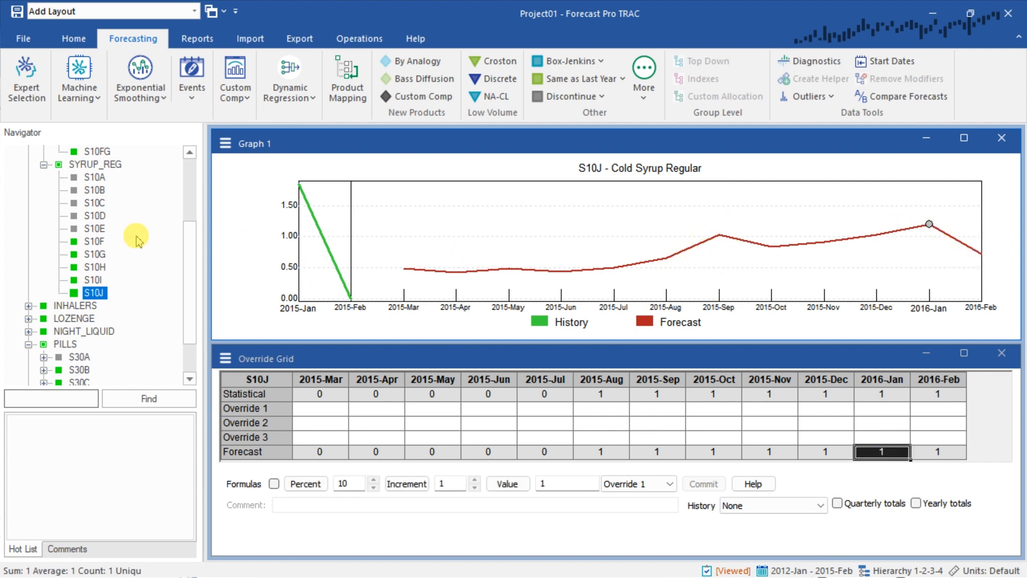
pyautogui.scroll(2, 137, 246)
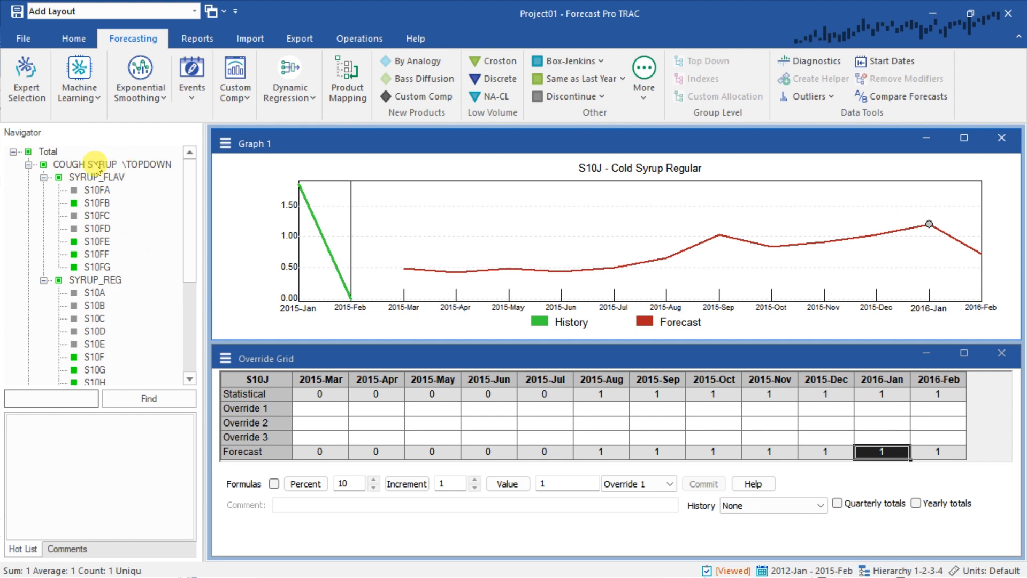
pyautogui.moveTo(107, 172)
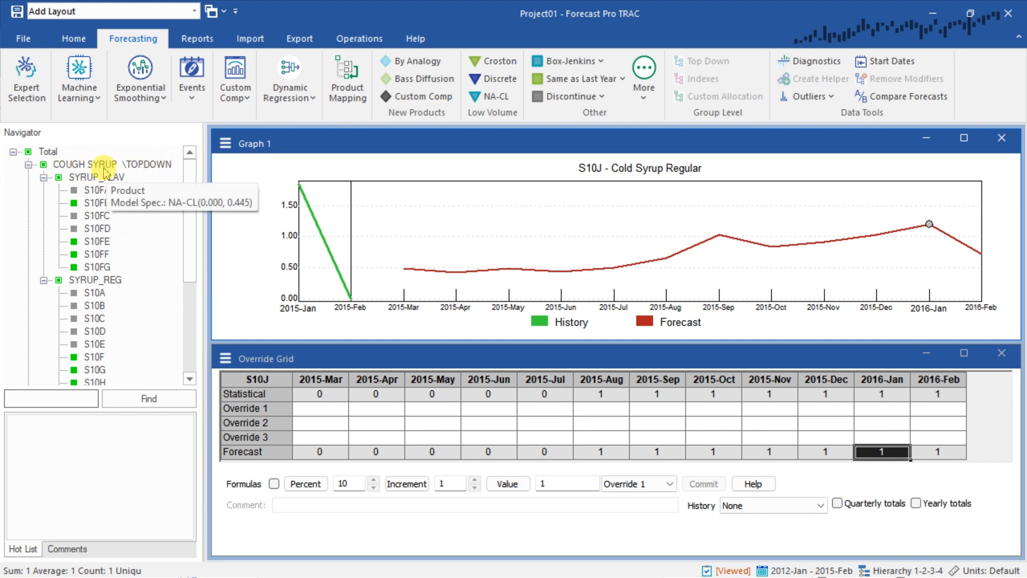
pyautogui.click(133, 165)
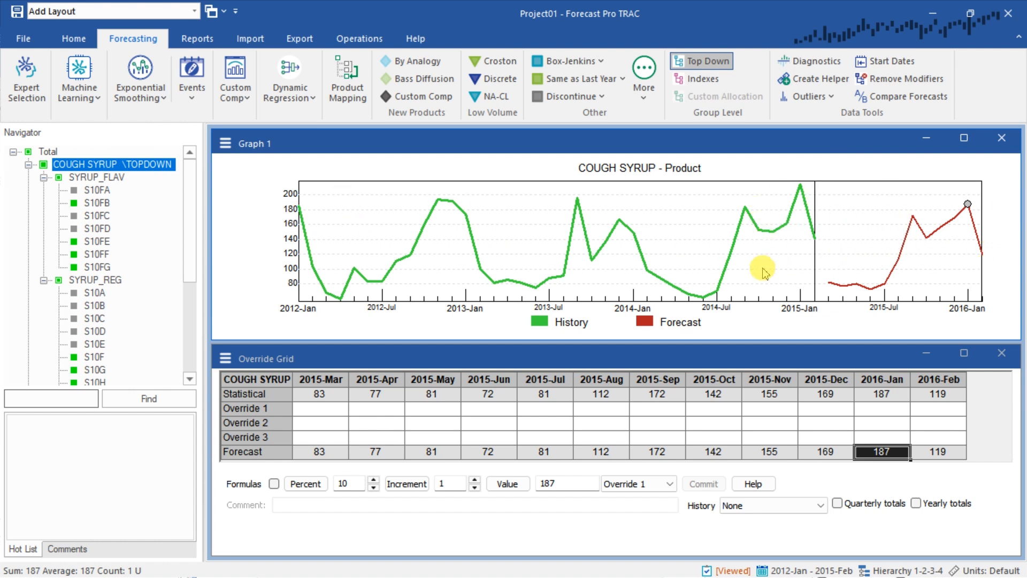
# Review the history and forecast graph of the PILLS product group
pyautogui.moveTo(190, 203); pyautogui.dragTo(190, 236)
pyautogui.scroll(-3, 190, 235)
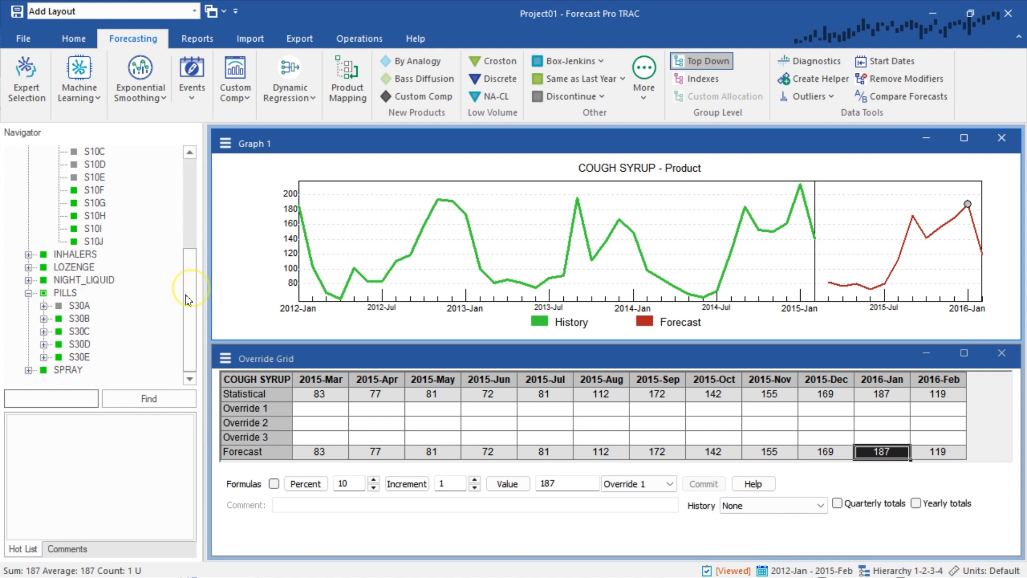
pyautogui.click(66, 294)
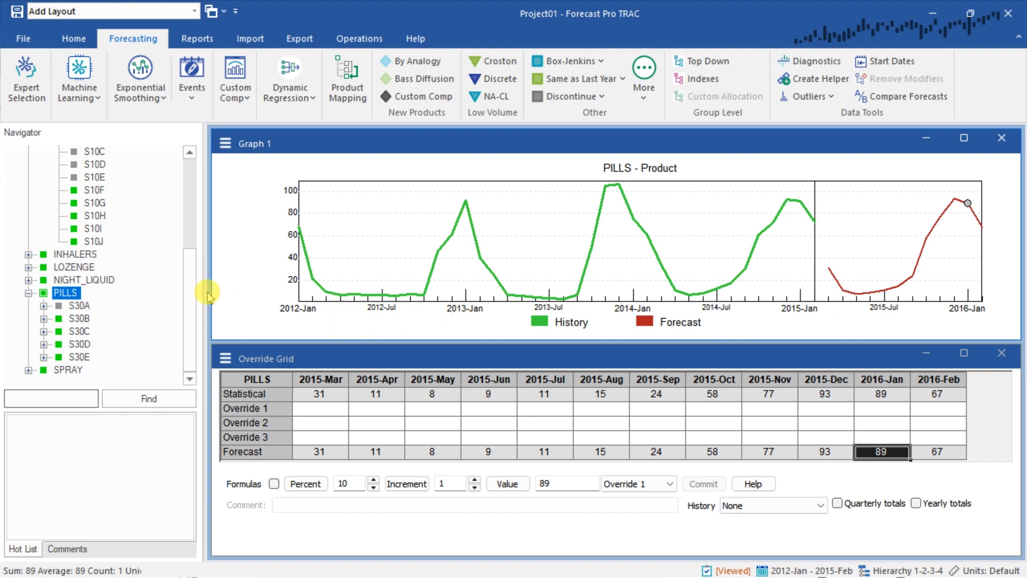
pyautogui.scroll(5, 128, 263)
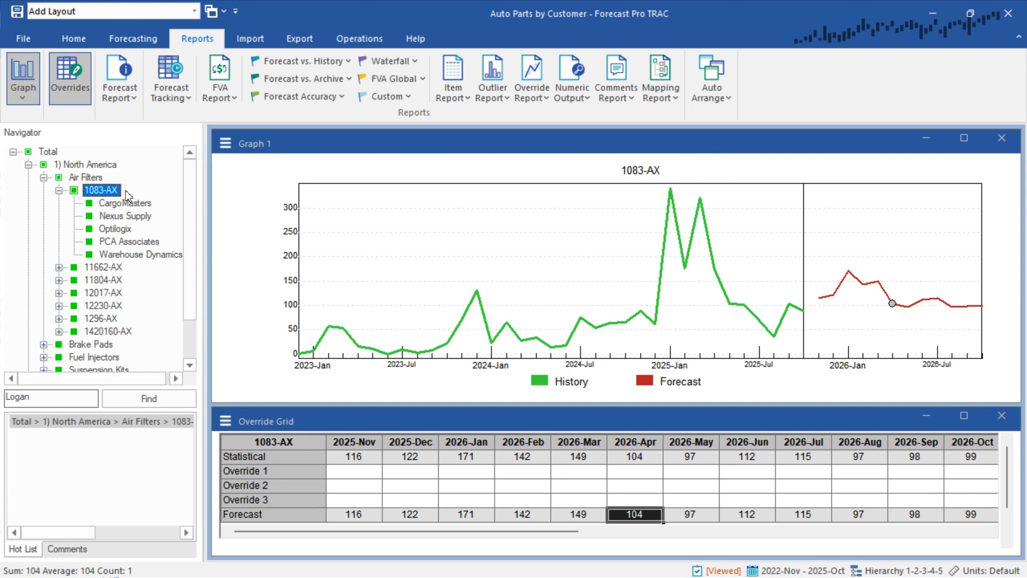
# Override the 2026-Apr forecast of 1083-AX to 1,000 in Override 1 with the comment "One time special order" and commit it
pyautogui.click(636, 474)
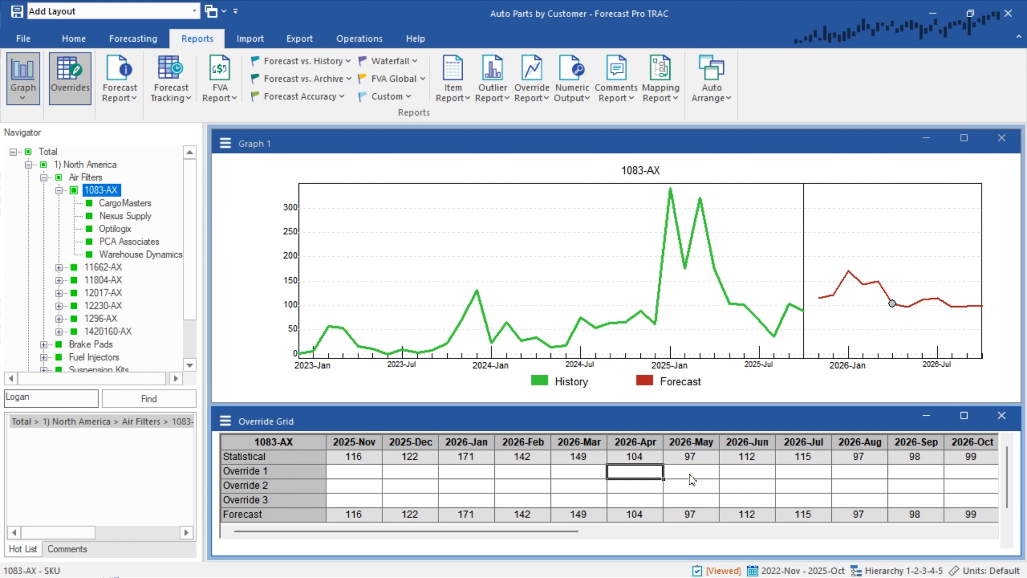
pyautogui.write('100')
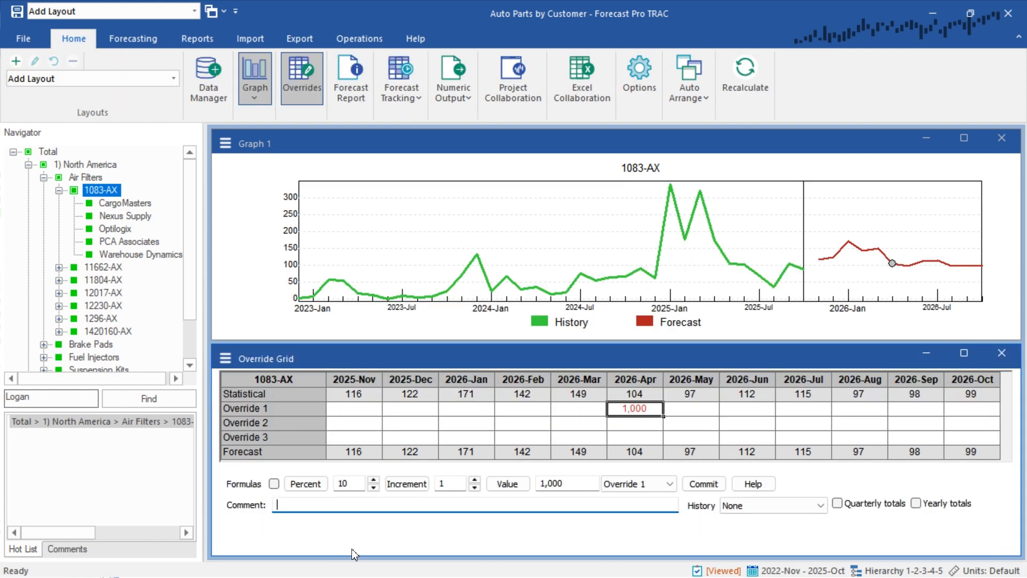
pyautogui.write('One time special order')
pyautogui.click(699, 484)
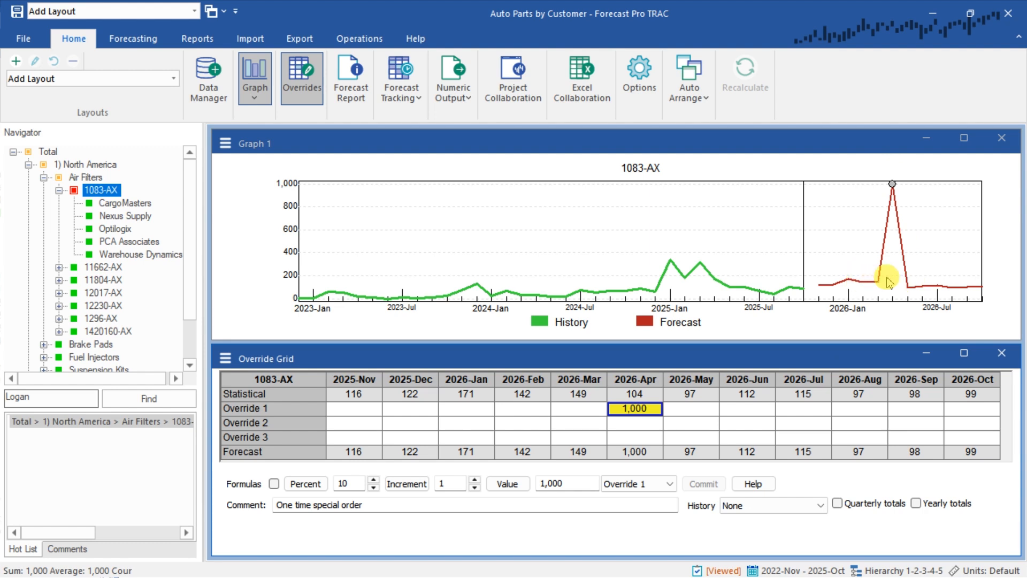
# Add the Statistical forecast series to the display of Graph 1
pyautogui.click(225, 143)
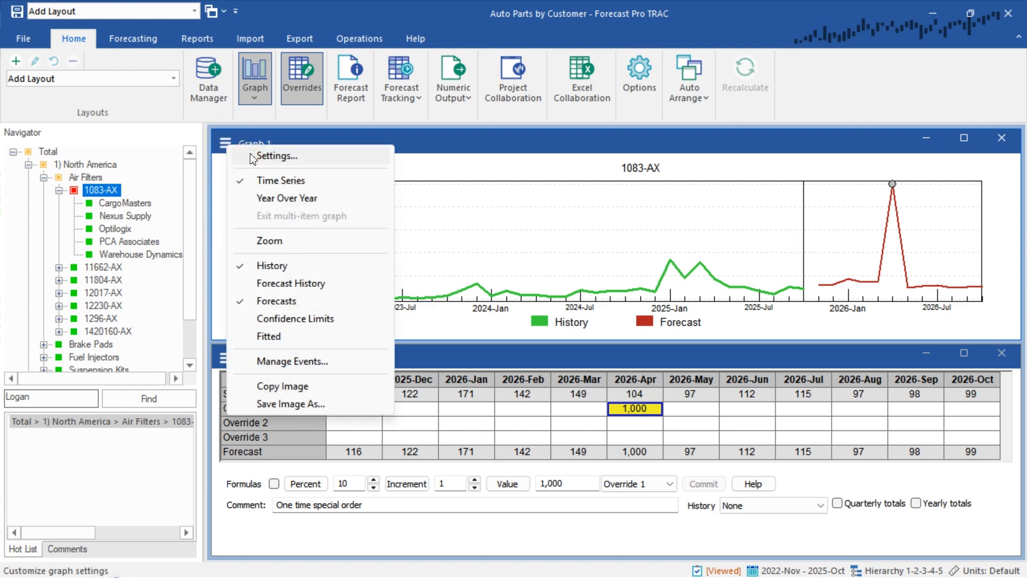
pyautogui.click(273, 156)
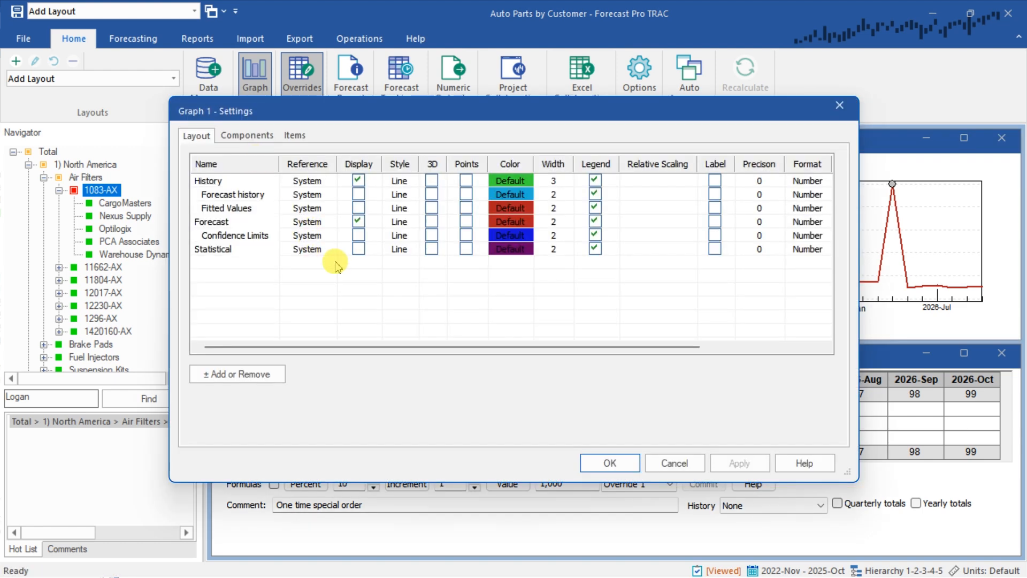
pyautogui.click(358, 250)
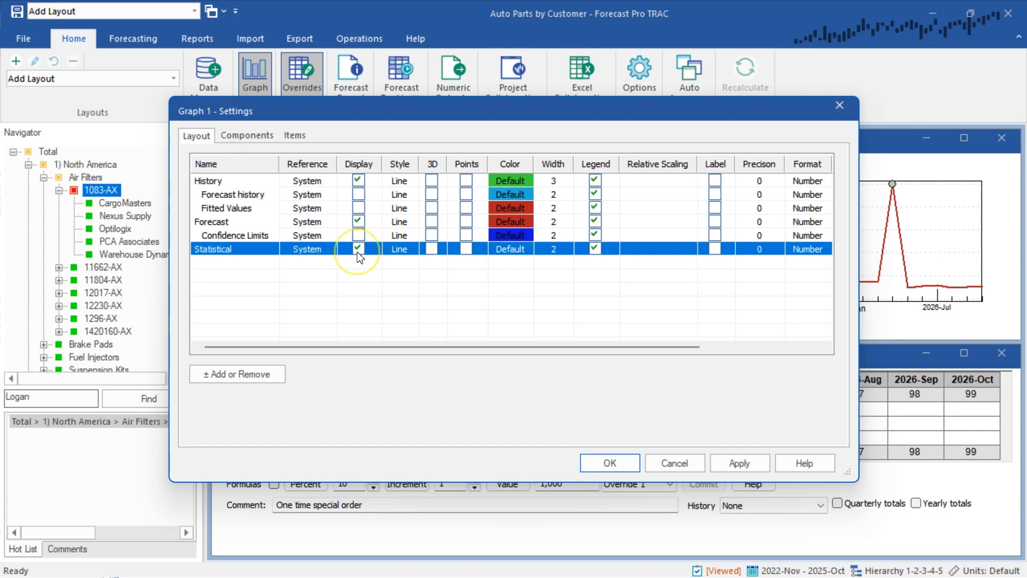
pyautogui.click(610, 463)
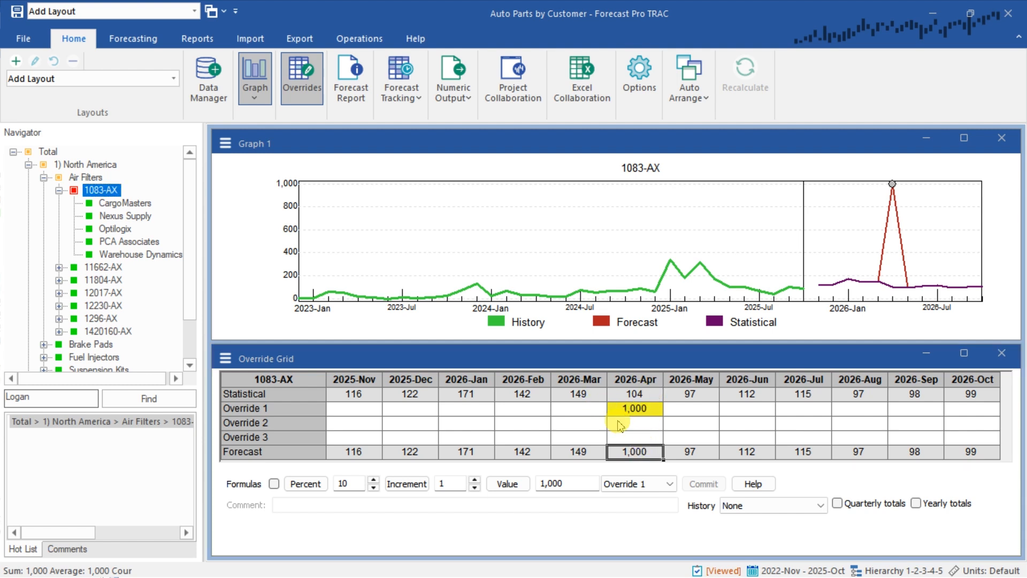
# Review how the 1083-AX override affects Air Filters, North America and Total, and return to 1083-AX
pyautogui.click(87, 177)
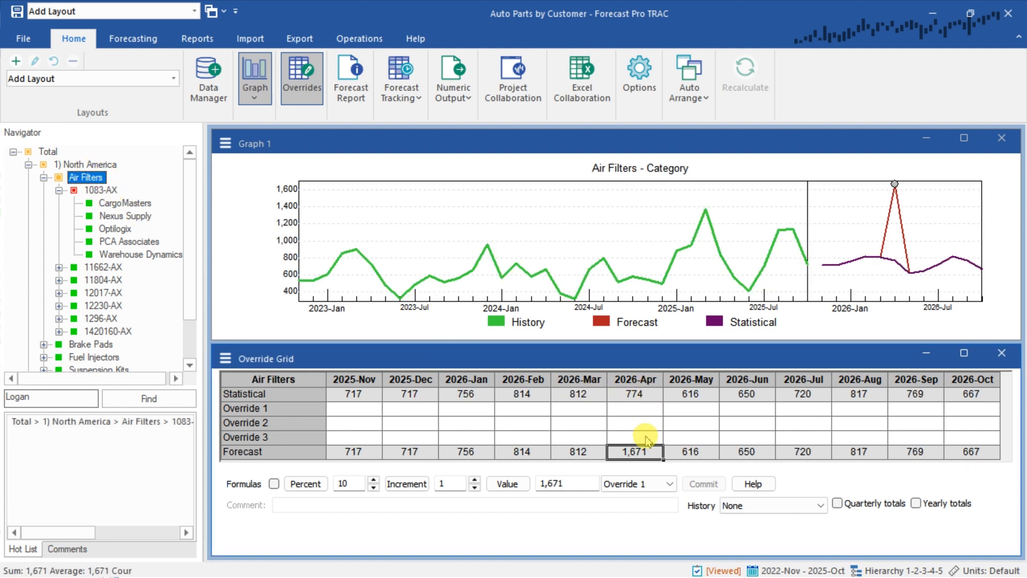
pyautogui.click(86, 164)
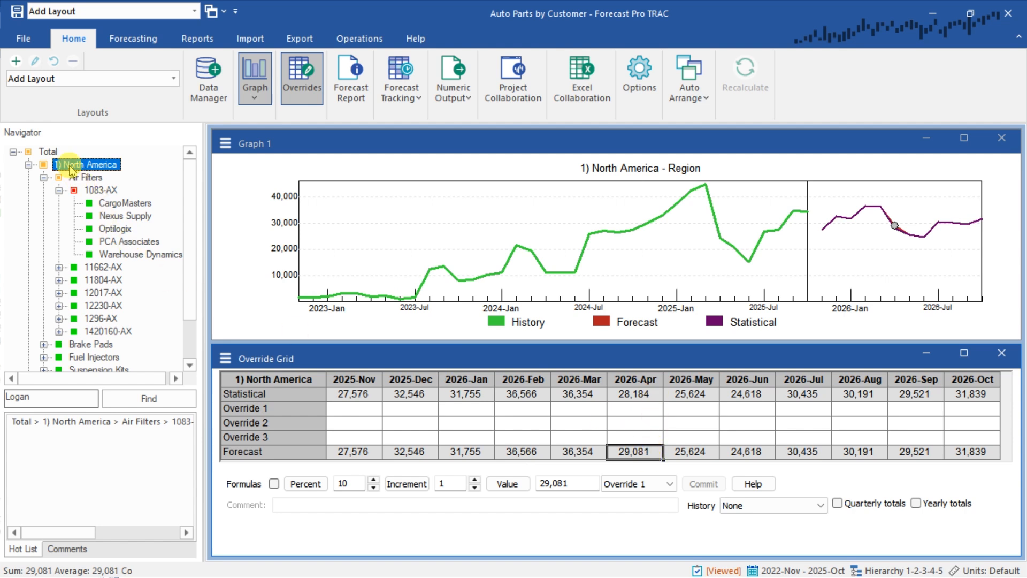
pyautogui.click(48, 151)
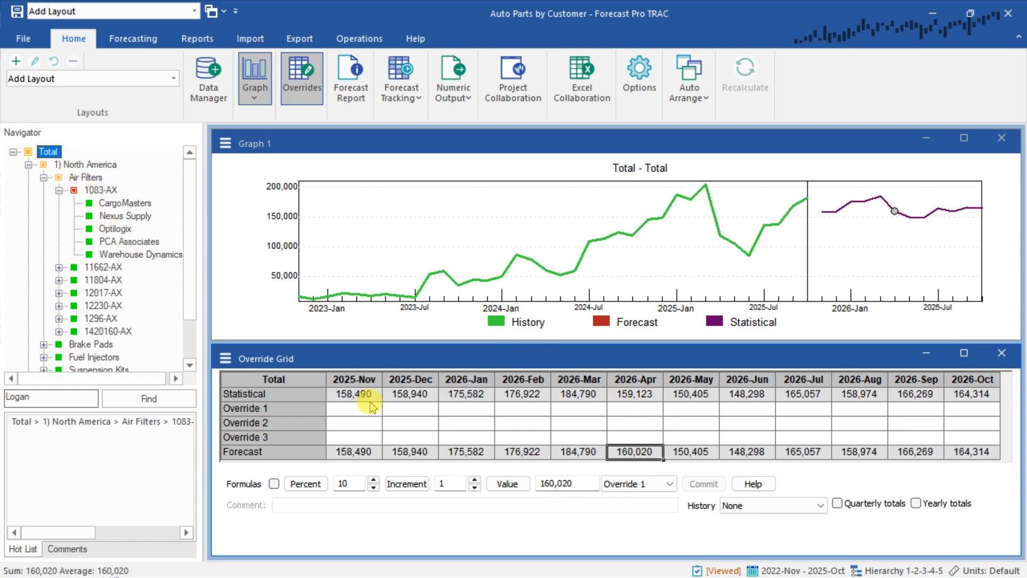
pyautogui.click(99, 178)
pyautogui.click(109, 191)
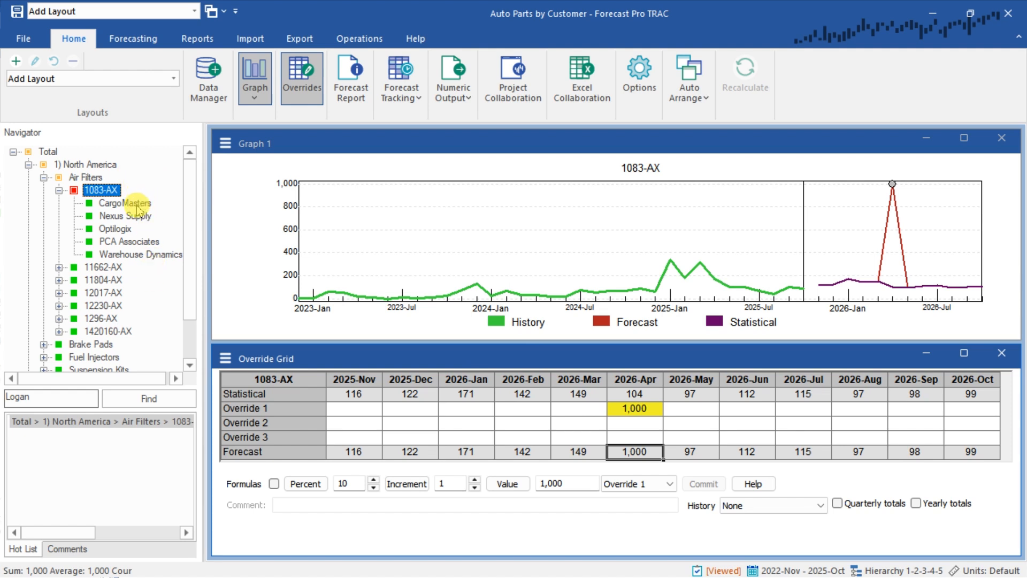
# Compare the 2026-Apr statistical and final forecasts of the CargoMasters customer under 1083-AX
pyautogui.click(127, 203)
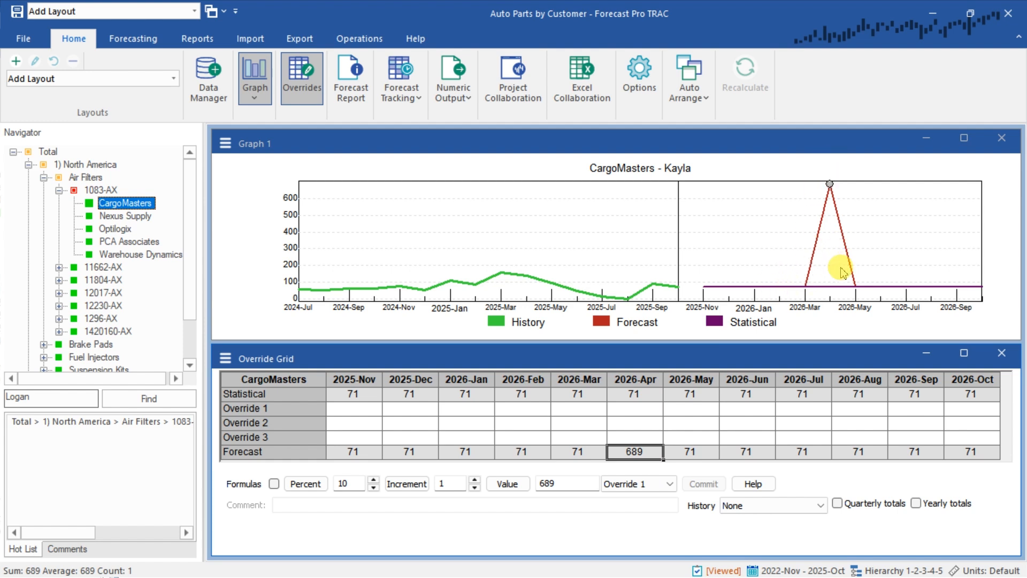
pyautogui.click(642, 396)
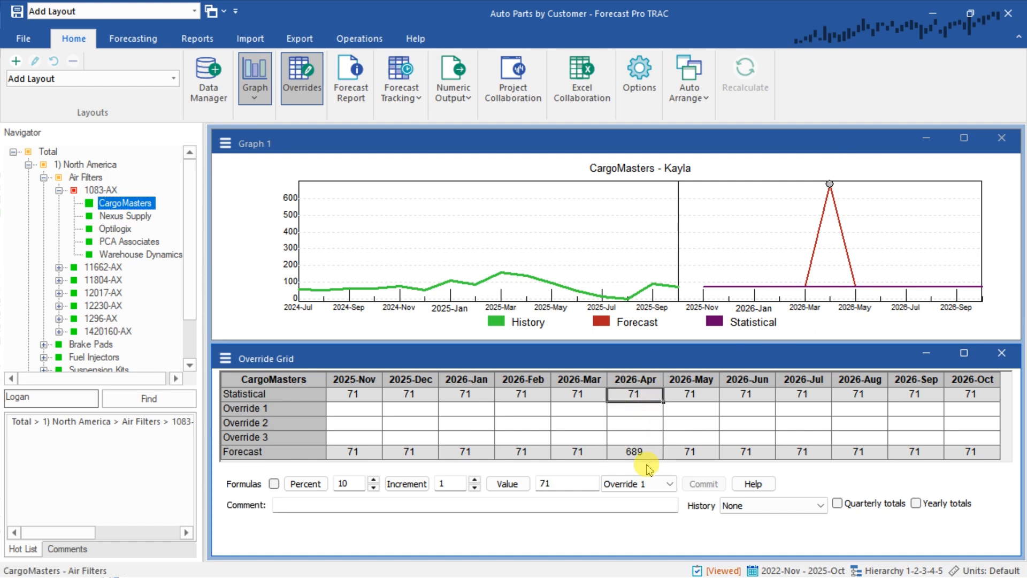
pyautogui.click(635, 453)
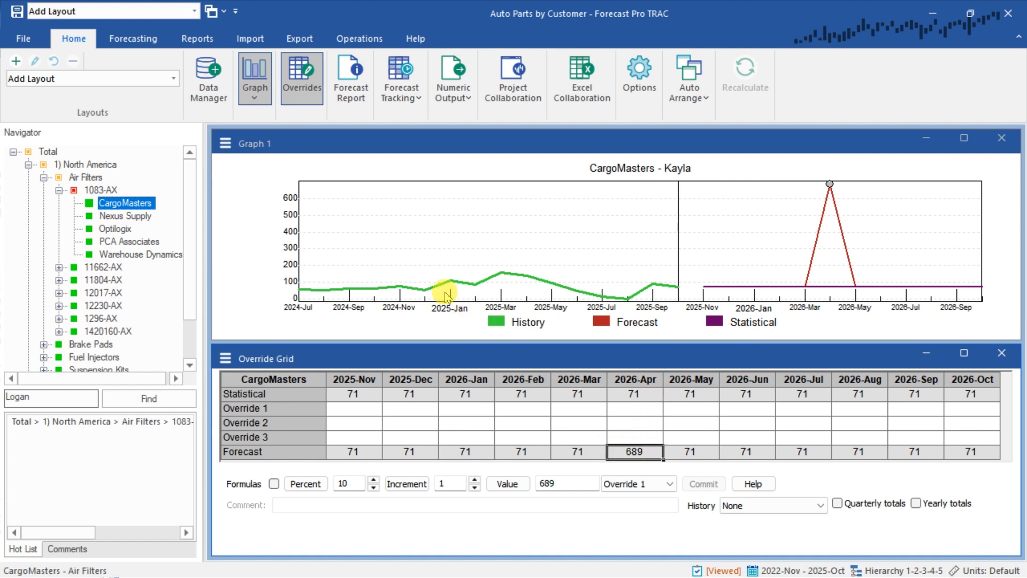
# Check how the 1083-AX override is allocated to CargoMasters and Nexus Supply, comparing Nexus Supply's 2026-Apr statistical and final forecasts
pyautogui.moveTo(119, 193)
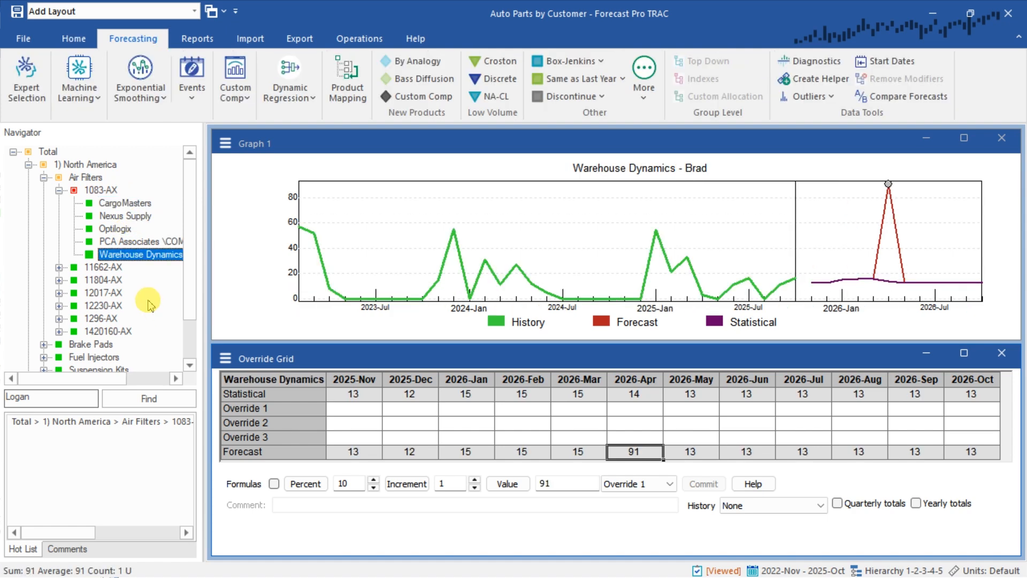
pyautogui.click(110, 191)
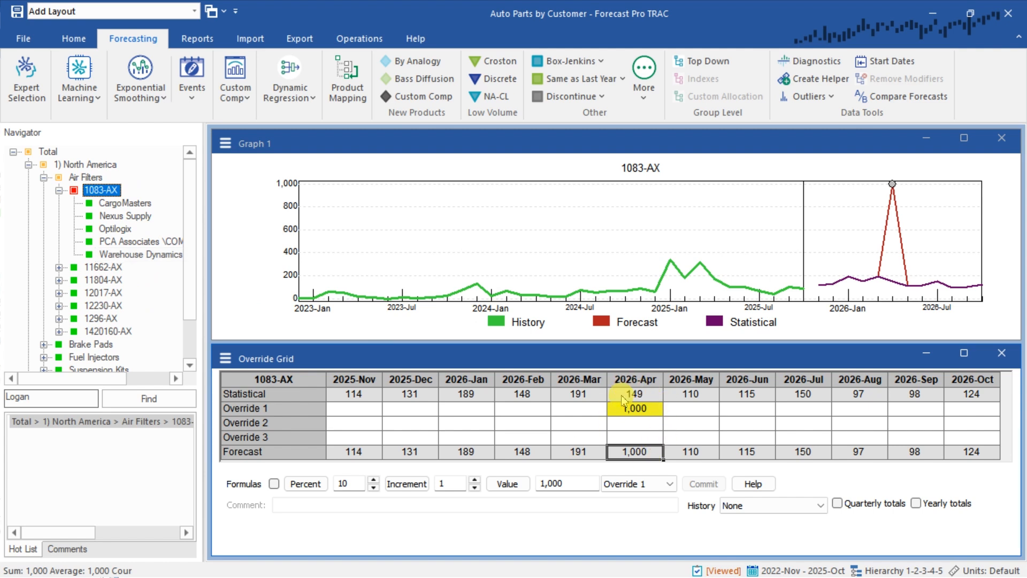
pyautogui.click(133, 204)
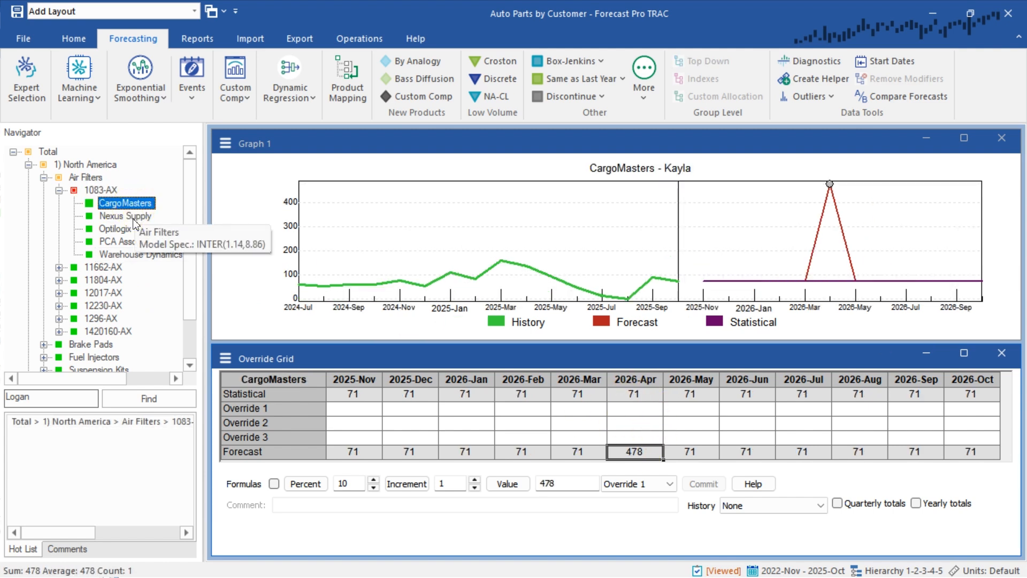
pyautogui.click(129, 216)
pyautogui.click(636, 410)
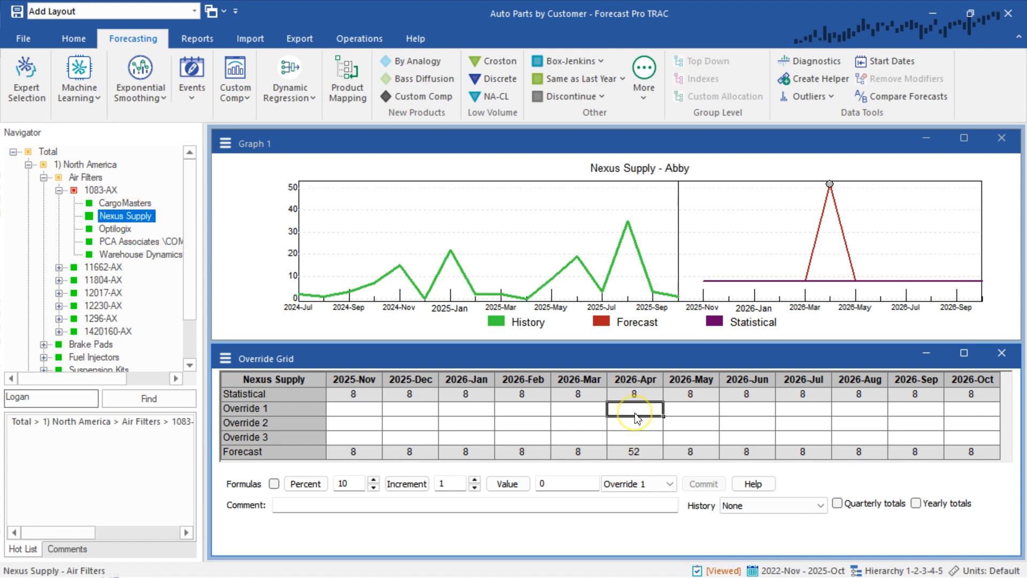
pyautogui.click(634, 426)
pyautogui.click(634, 395)
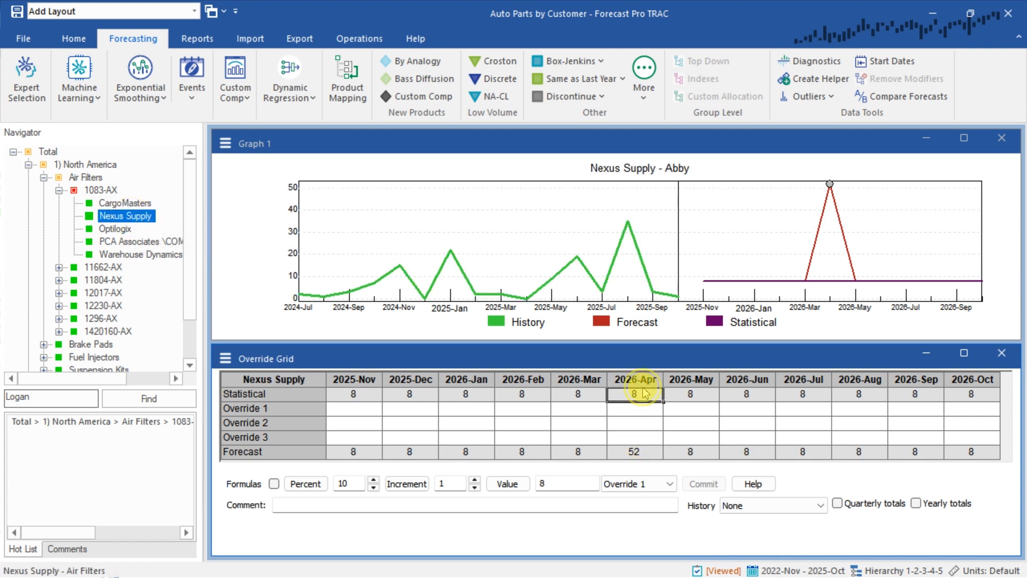
pyautogui.click(634, 452)
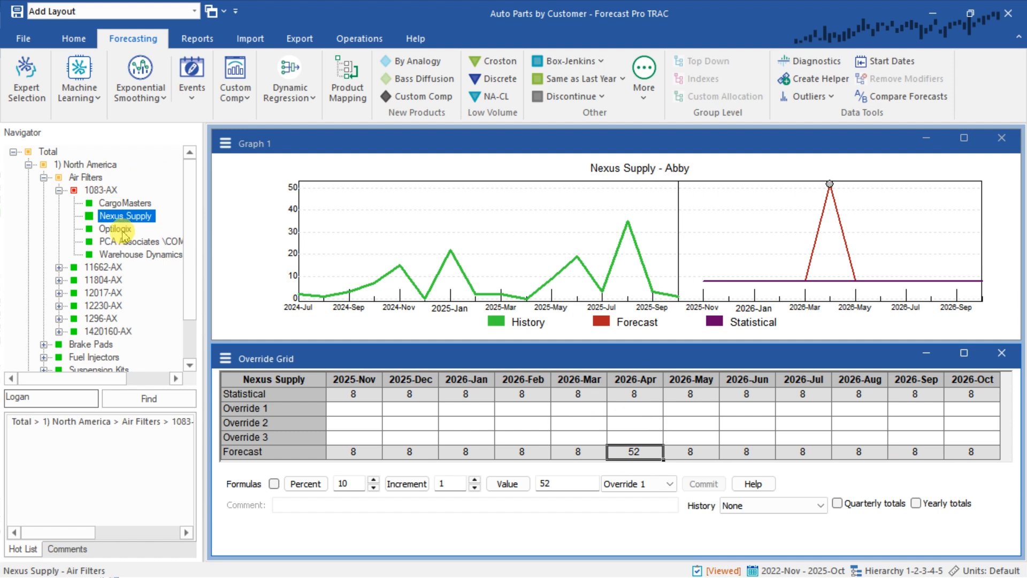
pyautogui.click(126, 203)
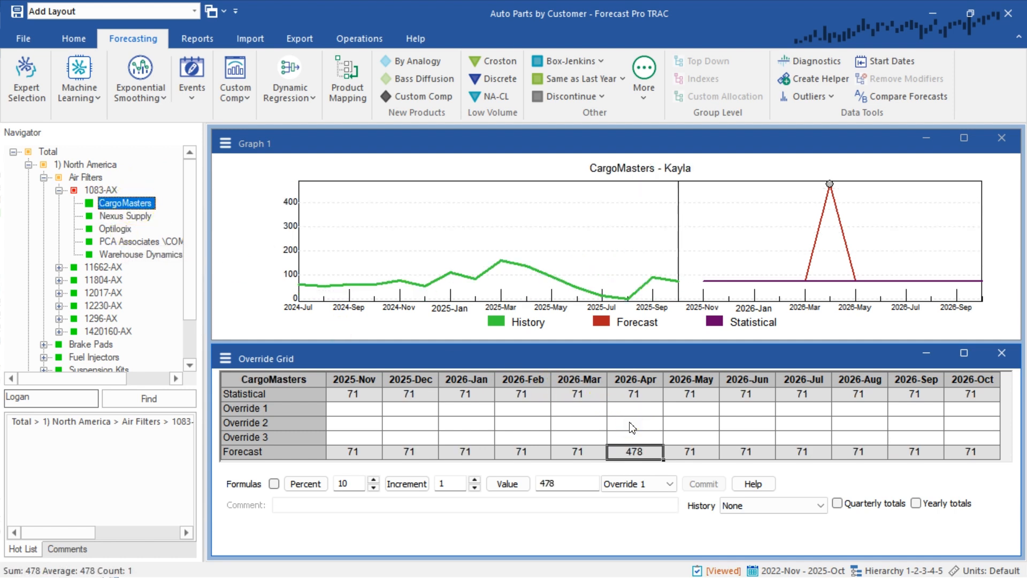
# Generate Override 1 values for Optilogix under 1083-AX by incrementing the 2026-Feb through 2026-May statistical forecasts by 30
pyautogui.click(114, 230)
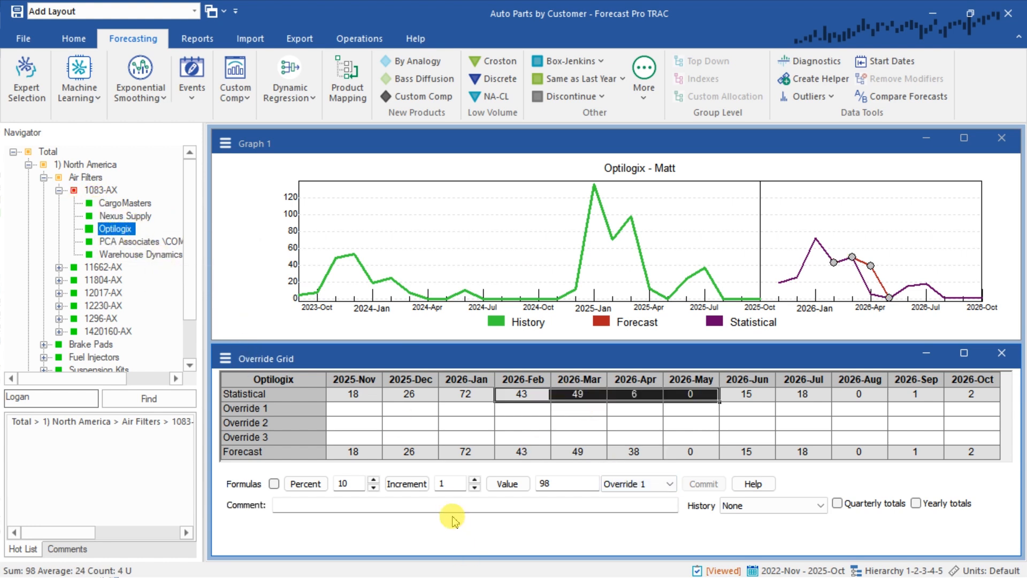
pyautogui.doubleClick(453, 487)
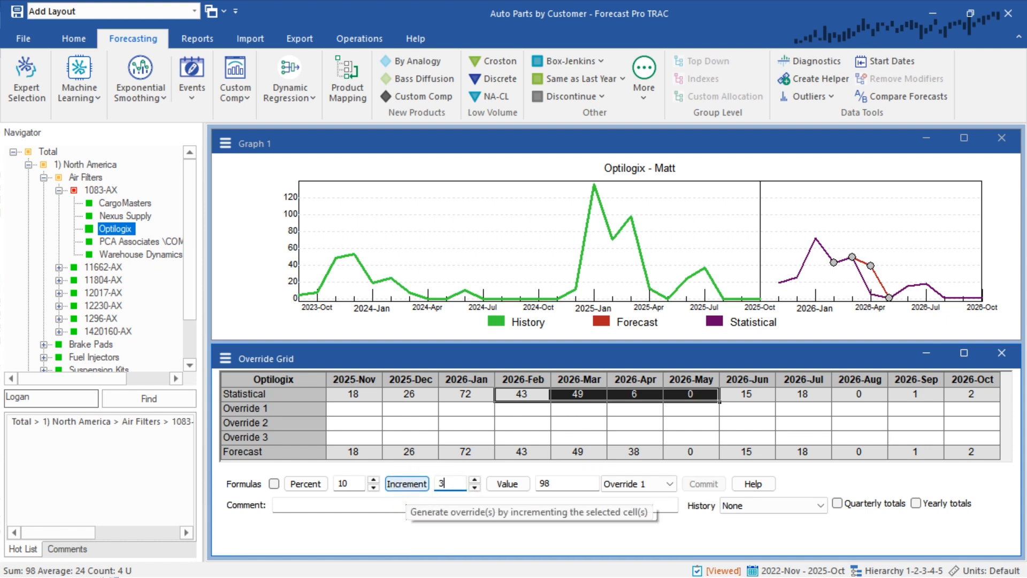
pyautogui.write('30')
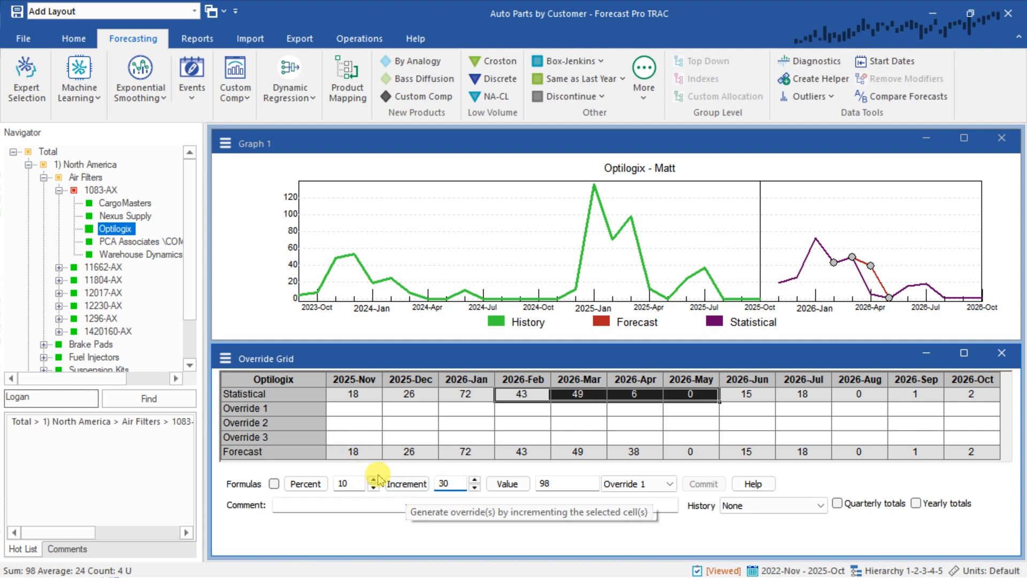
pyautogui.click(402, 484)
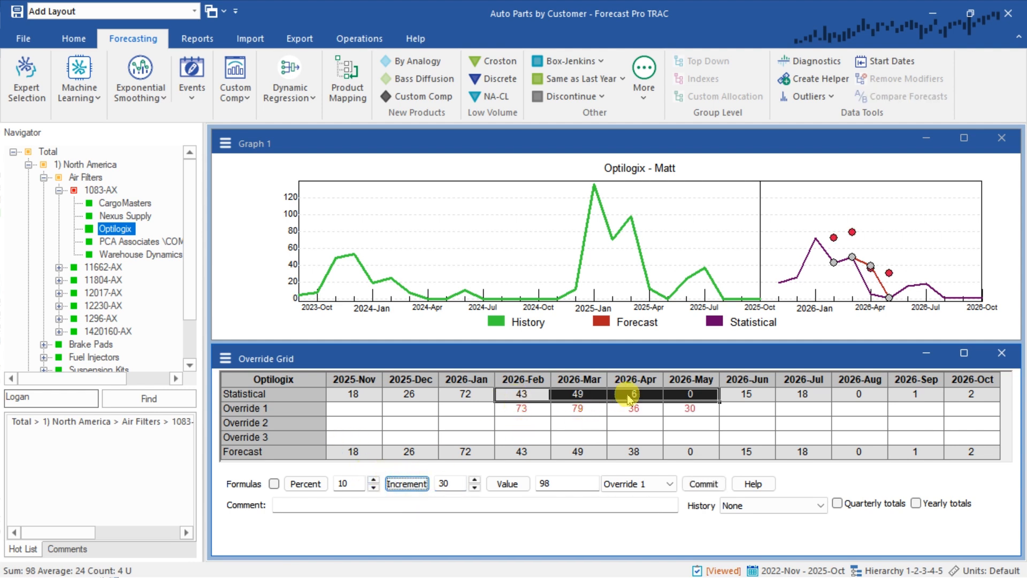
# Attach the comment "added 30 units" to Optilogix's 2026-Feb through 2026-May overrides and commit them
pyautogui.moveTo(705, 408); pyautogui.dragTo(531, 422)
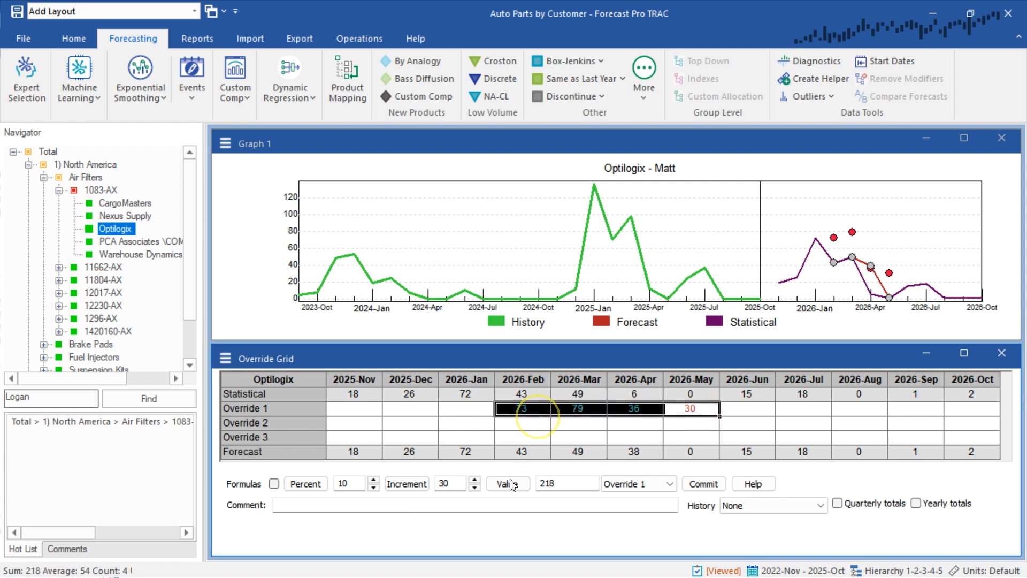
pyautogui.click(470, 504)
pyautogui.write('added 30 units')
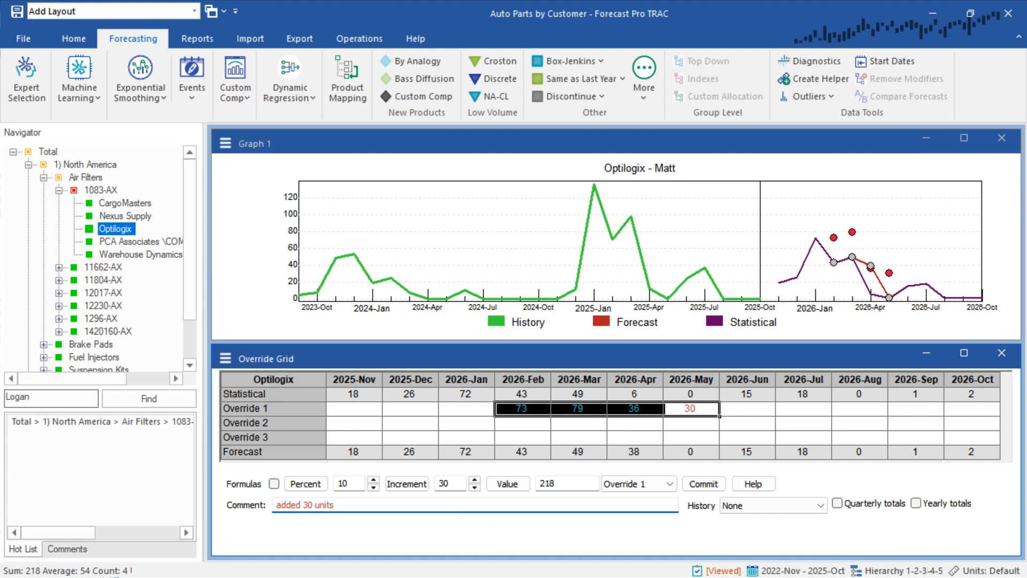
pyautogui.click(704, 484)
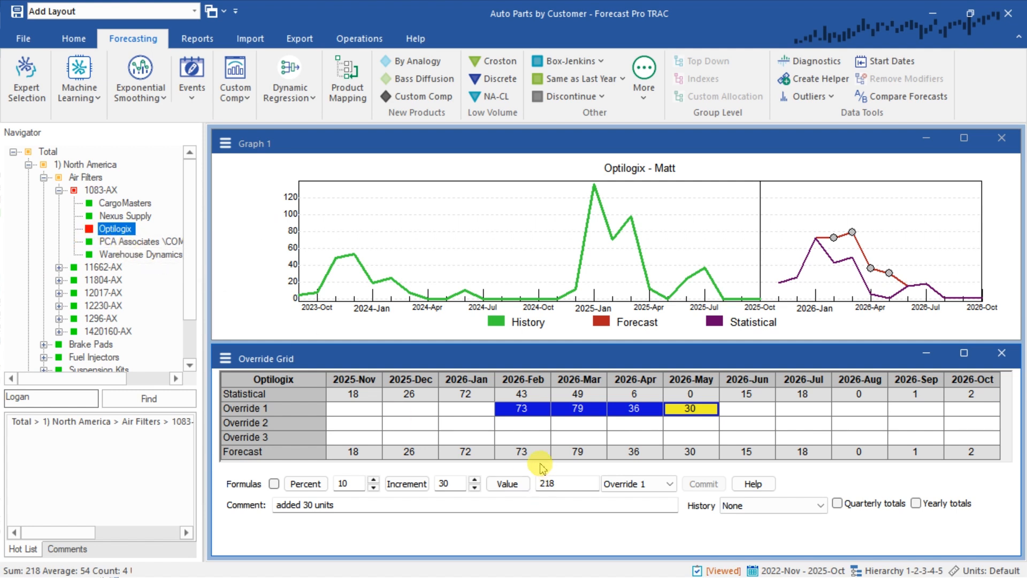
# Inspect the committed Optilogix overrides and their comments for 2026-Feb through 2026-May, and check the parent item 1083-AX
pyautogui.click(528, 427)
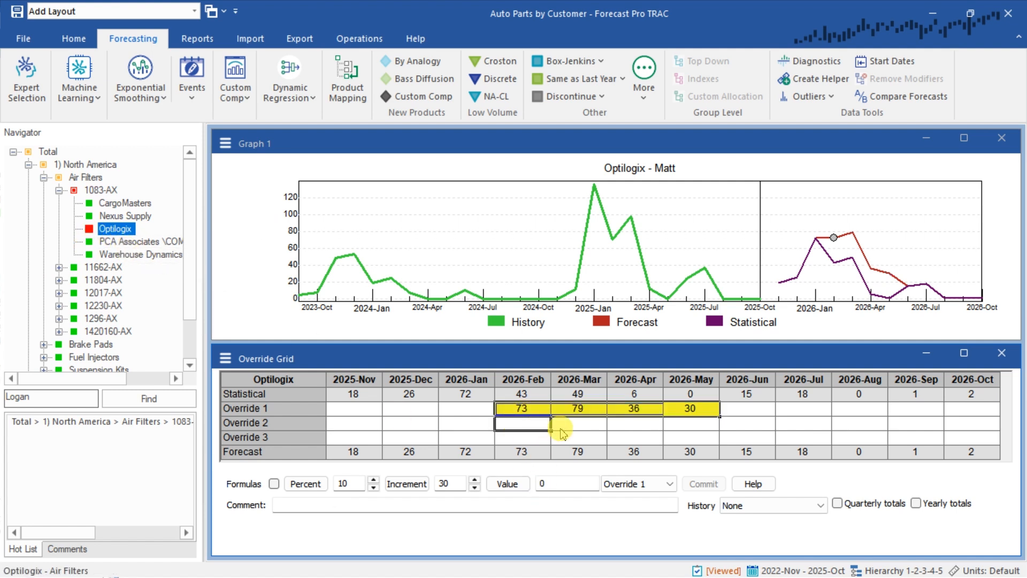
pyautogui.click(514, 413)
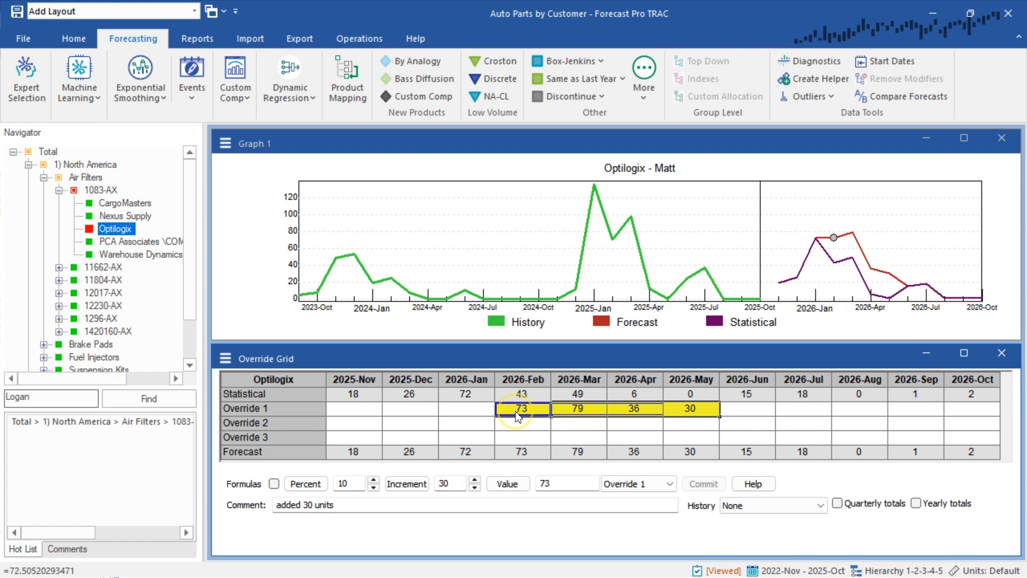
pyautogui.click(575, 409)
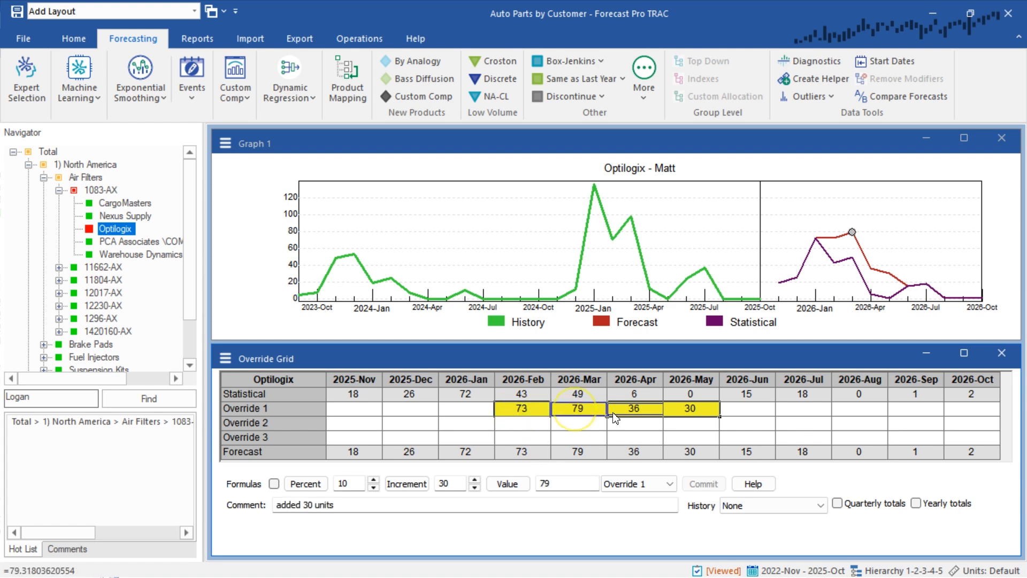
pyautogui.click(689, 411)
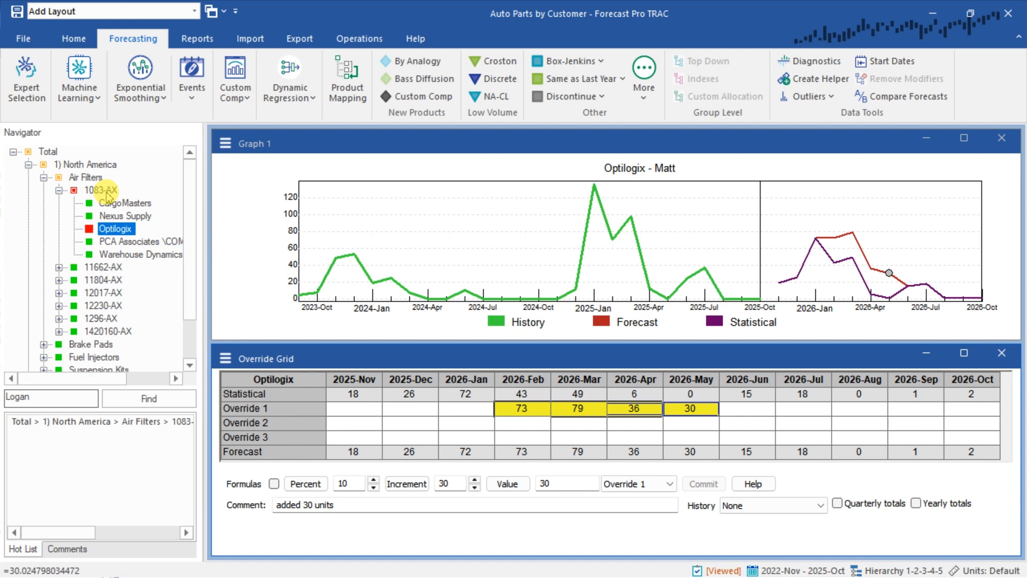
pyautogui.click(107, 192)
pyautogui.click(523, 395)
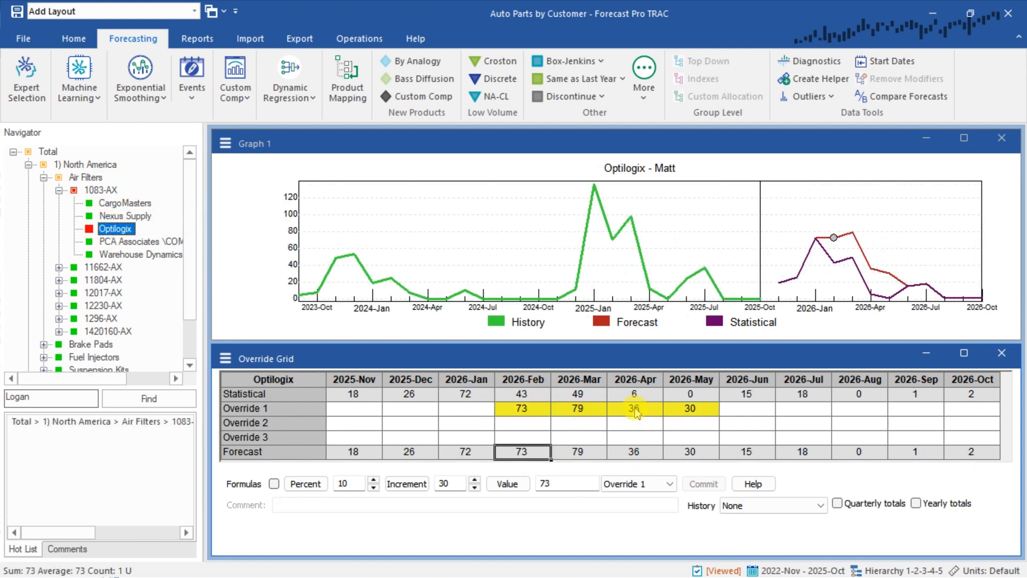
pyautogui.click(633, 410)
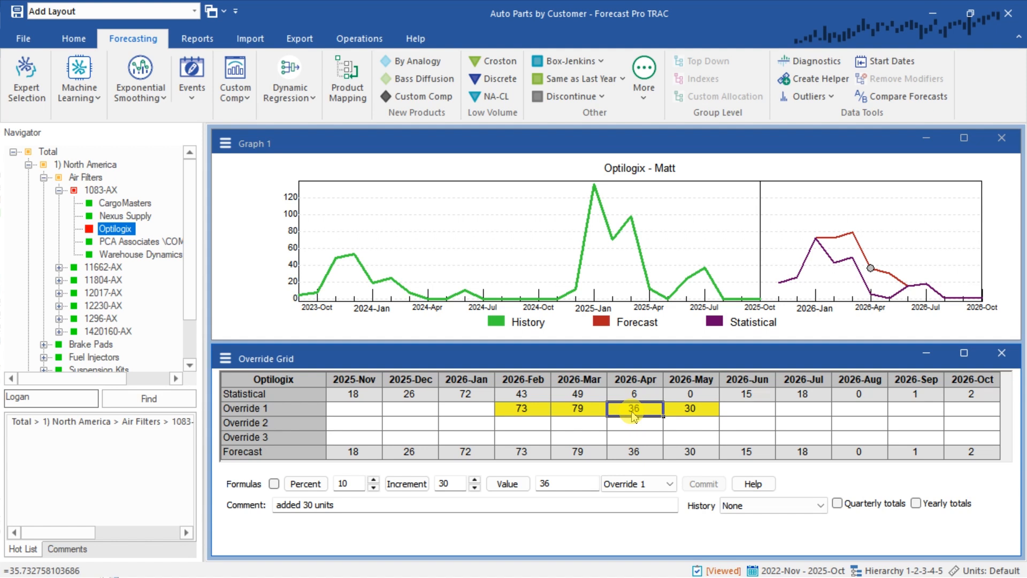
# Compare 2026-Apr forecasts across 1083-AX and its customers Optilogix, CargoMasters, Nexus Supply, PCA Associates and Warehouse Dynamics
pyautogui.moveTo(633, 416)
pyautogui.click(101, 191)
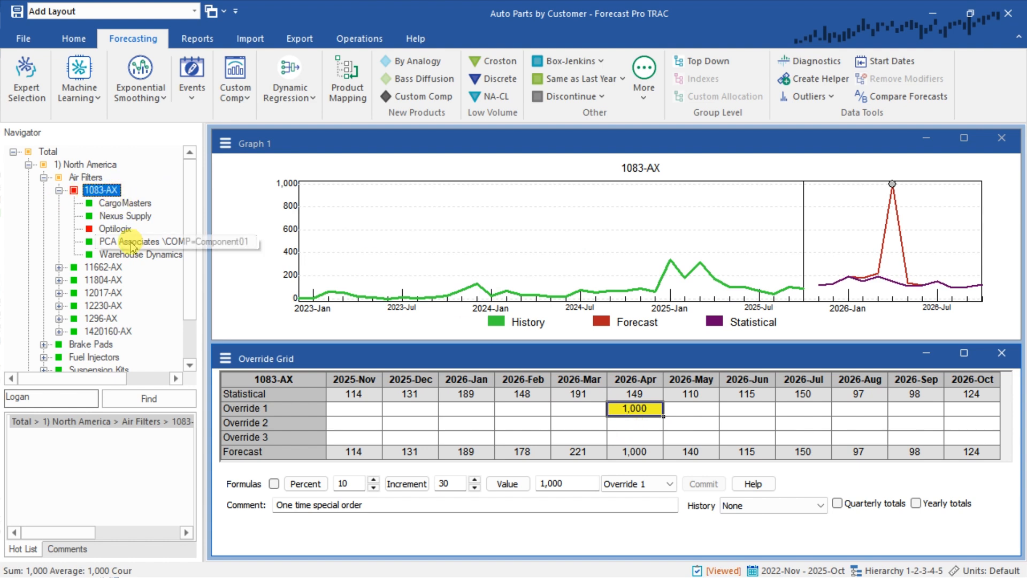
pyautogui.click(115, 228)
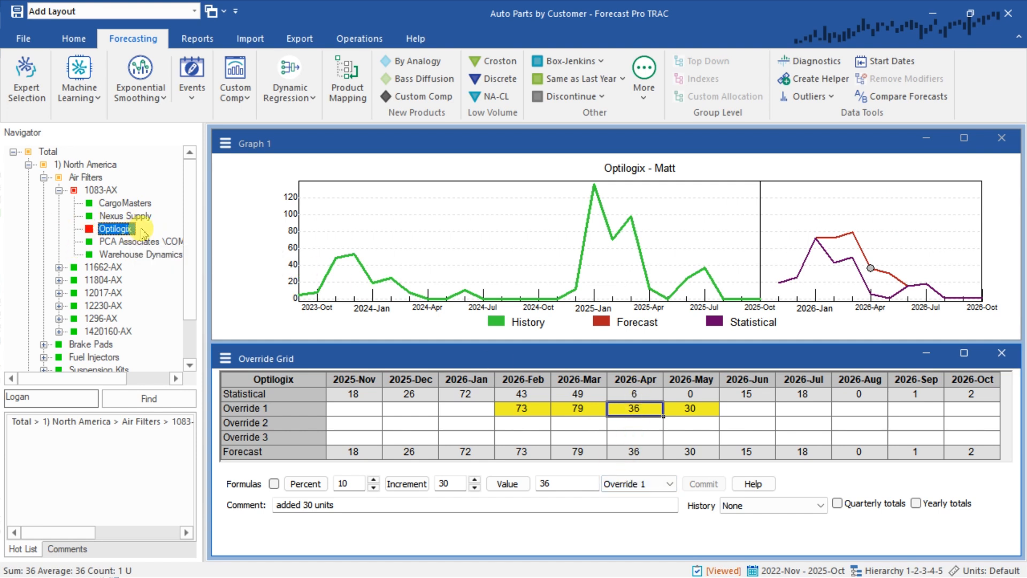
pyautogui.click(136, 204)
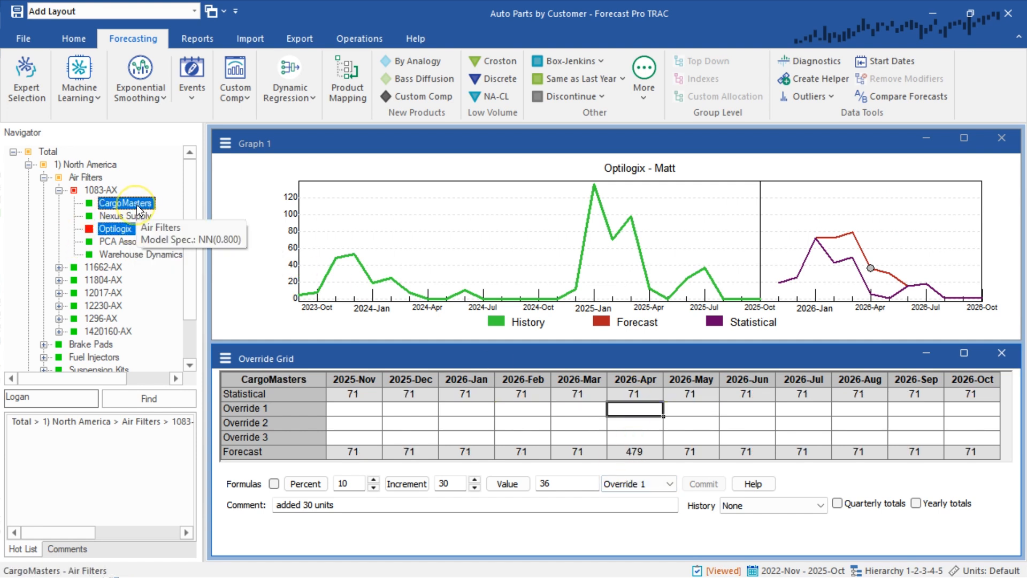
pyautogui.click(640, 396)
pyautogui.click(634, 451)
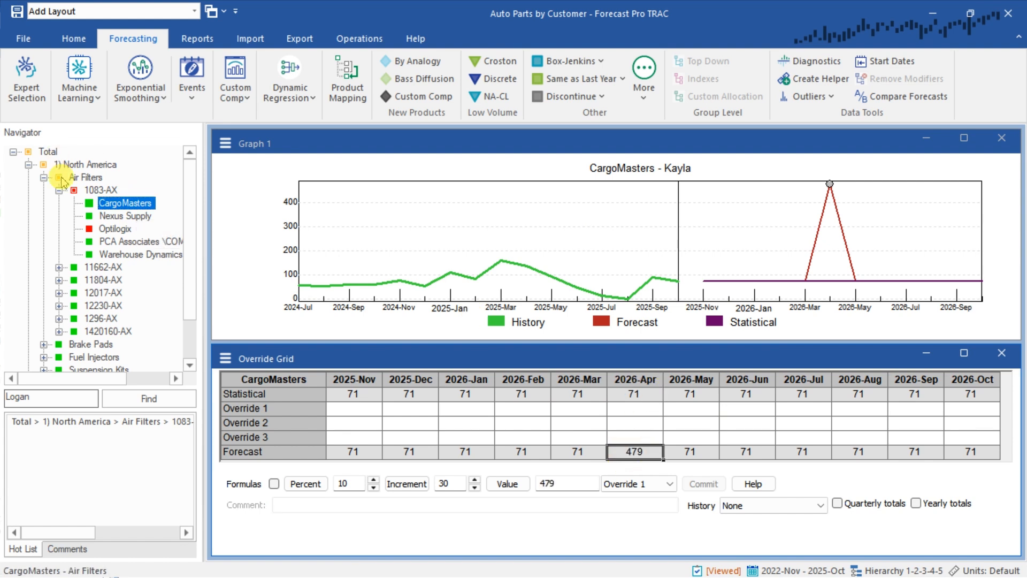
pyautogui.click(109, 216)
pyautogui.click(111, 243)
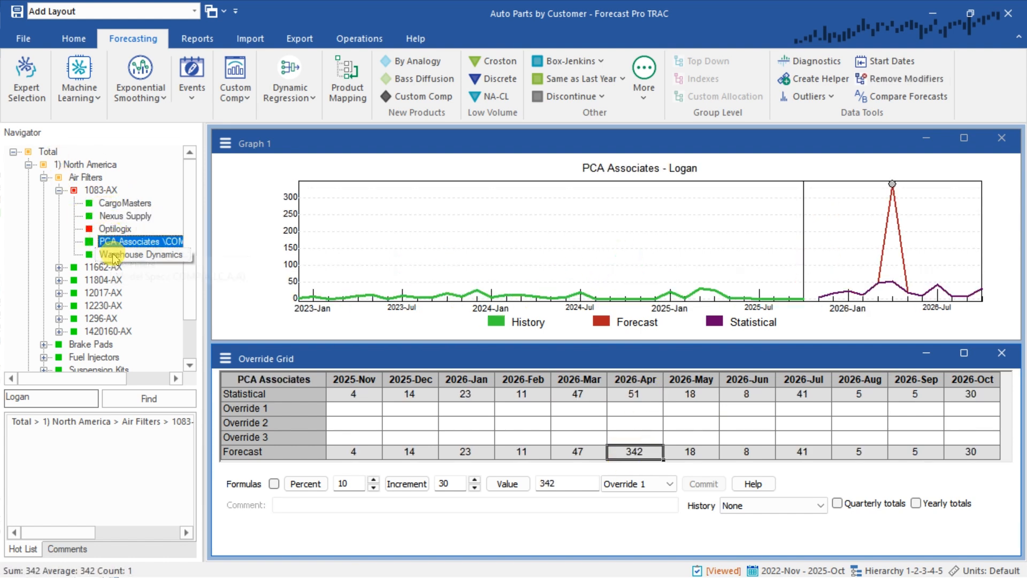
pyautogui.click(114, 257)
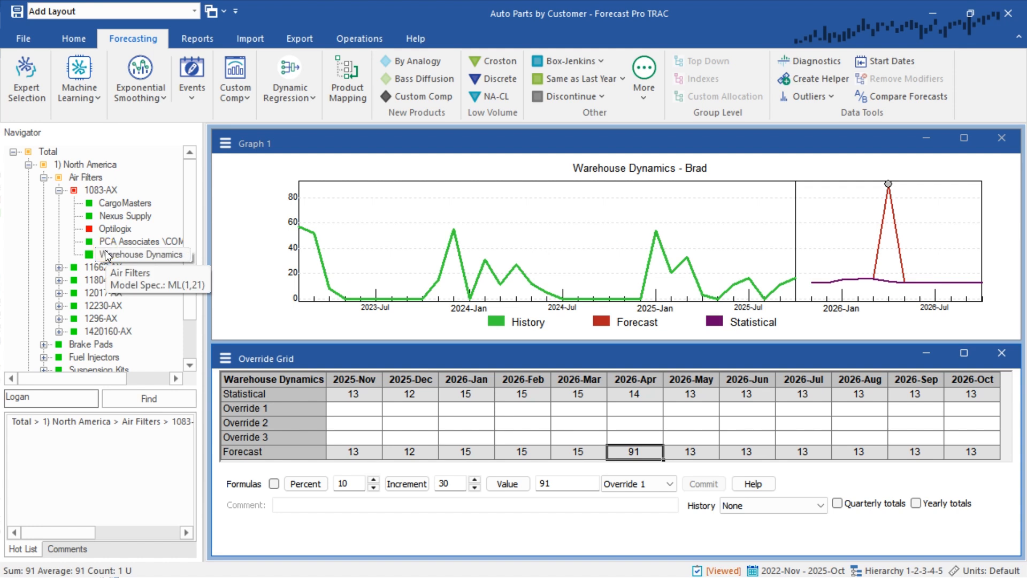
pyautogui.click(102, 192)
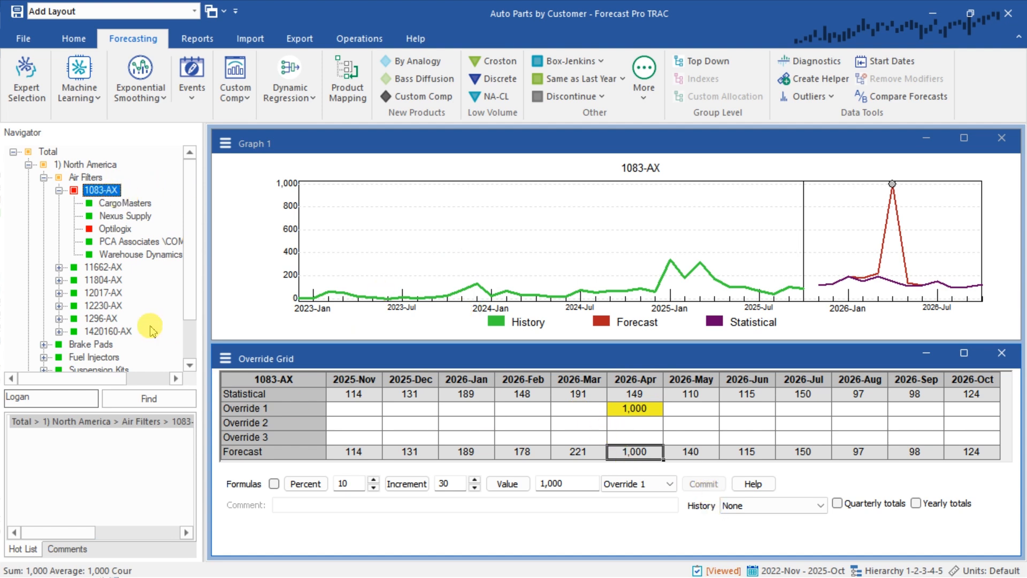
# Enter an Override 1 value of 900 for CargoMasters in 2026-Apr with the comment "special order" and commit it
pyautogui.click(128, 204)
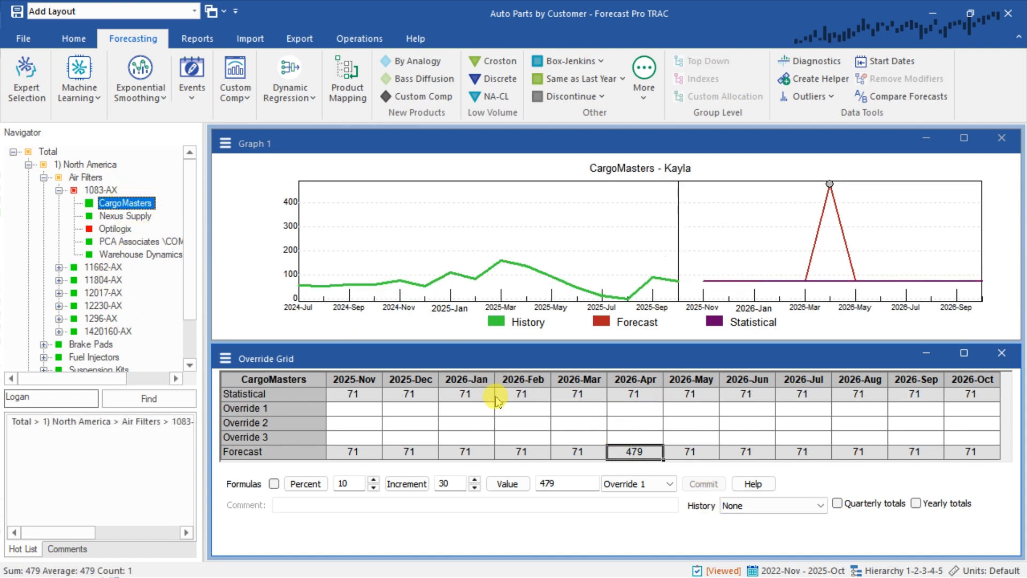
pyautogui.click(635, 409)
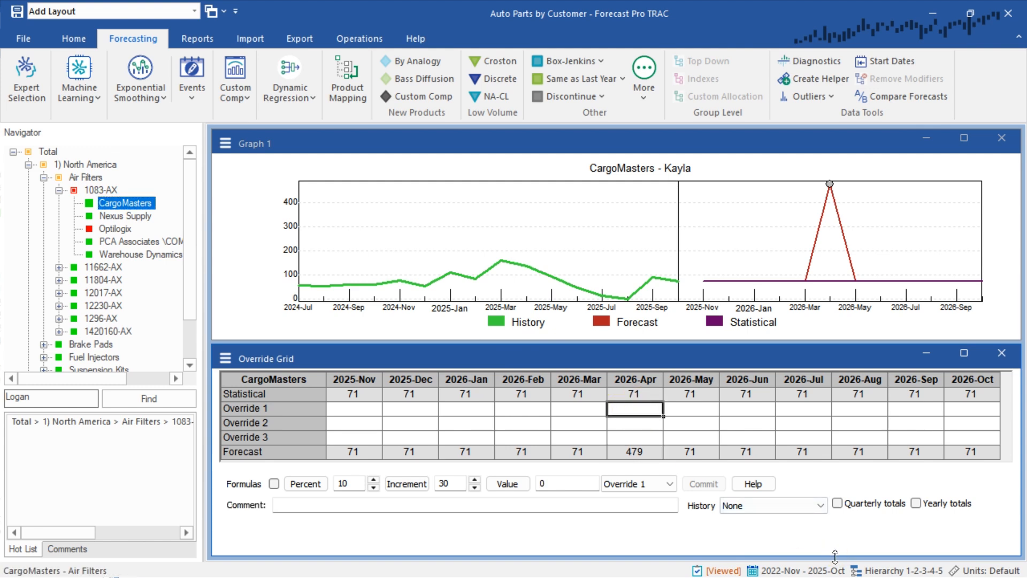
pyautogui.write('9')
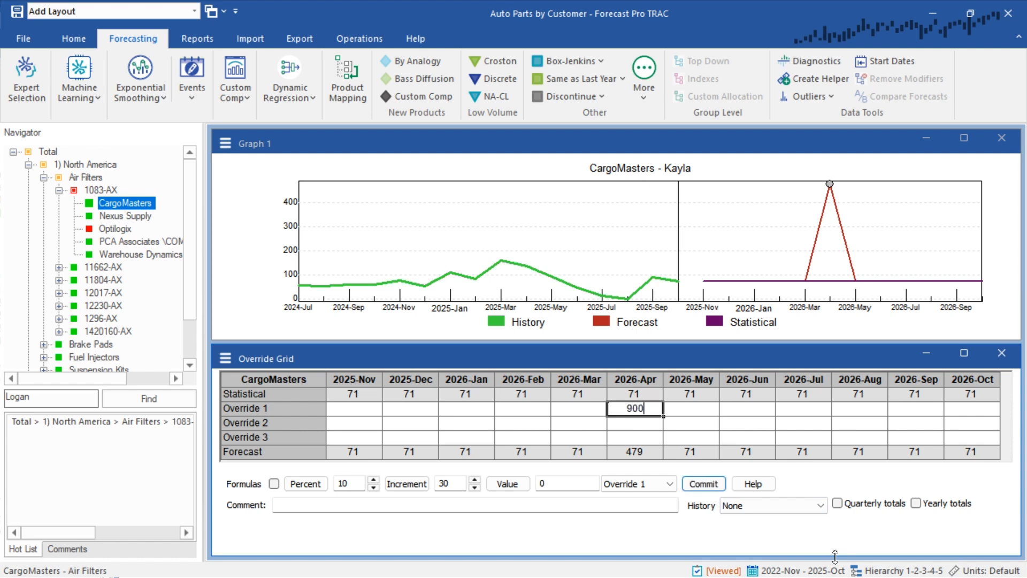
pyautogui.write('00')
pyautogui.click(587, 512)
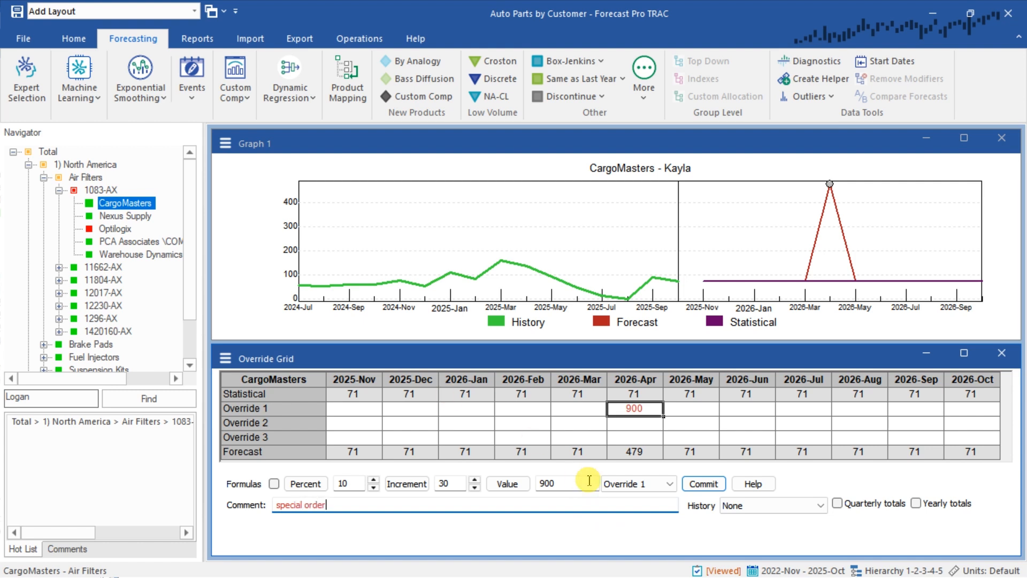
pyautogui.click(703, 484)
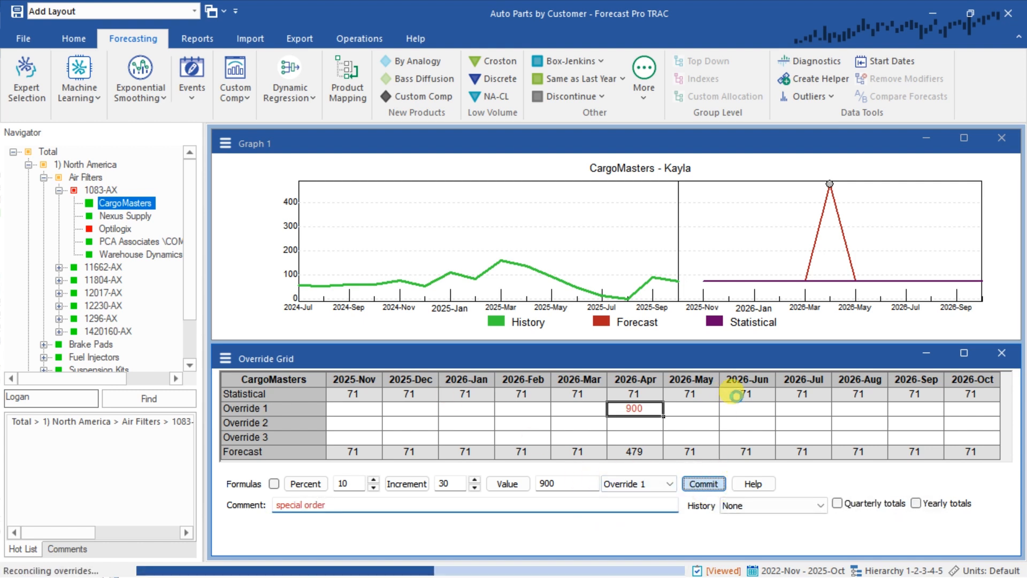
# Check how the committed CargoMasters override affects the 2026-Apr forecasts of Nexus Supply, Optilogix, PCA Associates and Warehouse Dynamics
pyautogui.click(134, 216)
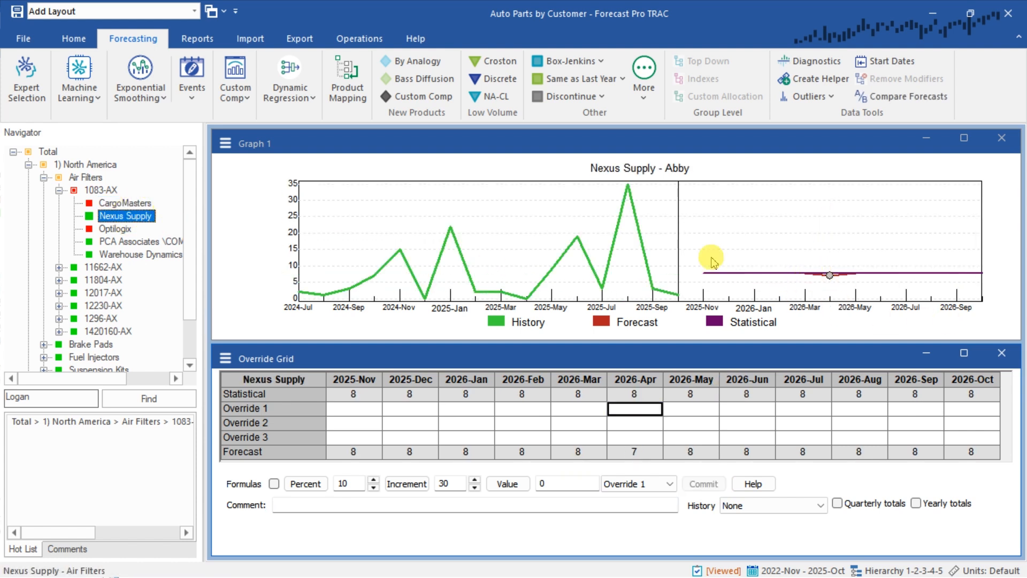
pyautogui.click(118, 229)
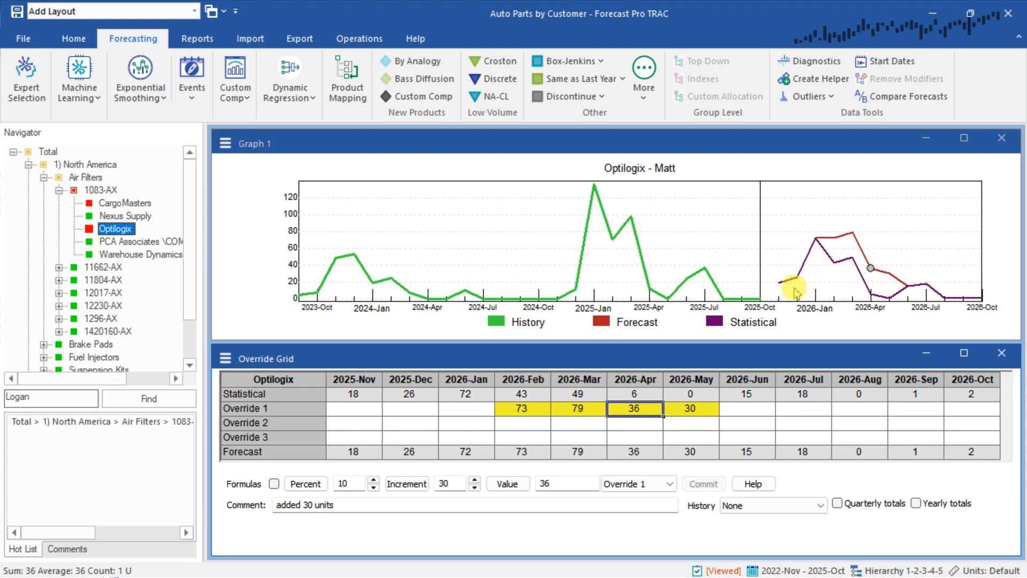
pyautogui.press('Down')
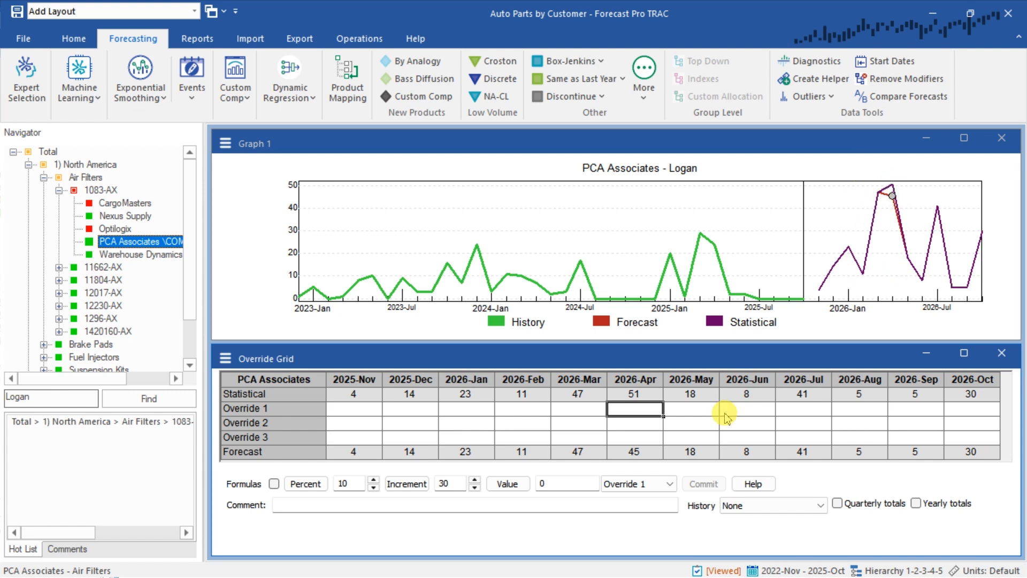
pyautogui.click(642, 397)
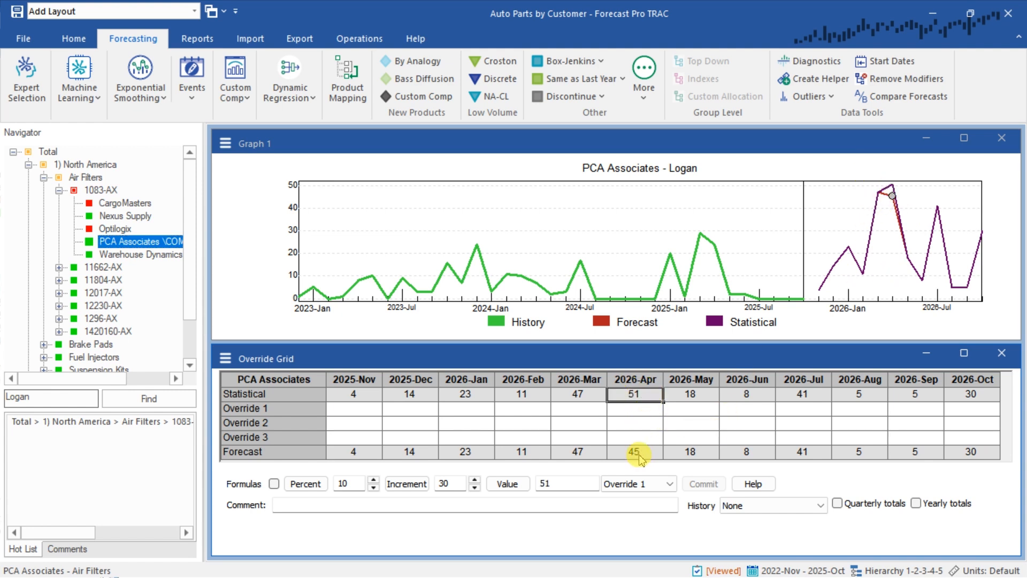
pyautogui.click(640, 455)
pyautogui.click(161, 256)
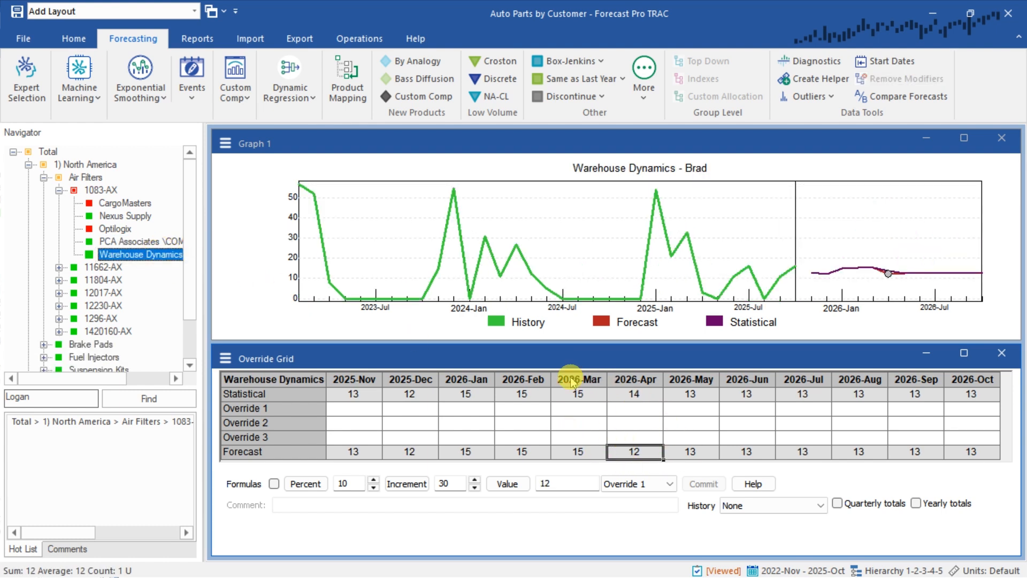
# Try to commit an Override 1 value of 1001 for CargoMasters in 2026-Apr, exceeding the parent 1083-AX override
pyautogui.click(124, 204)
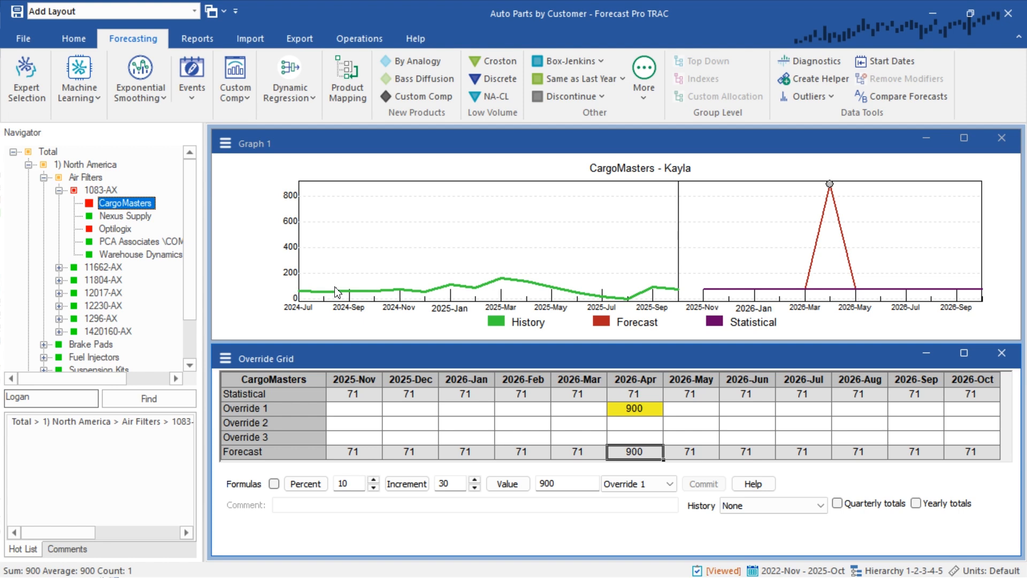
pyautogui.click(635, 410)
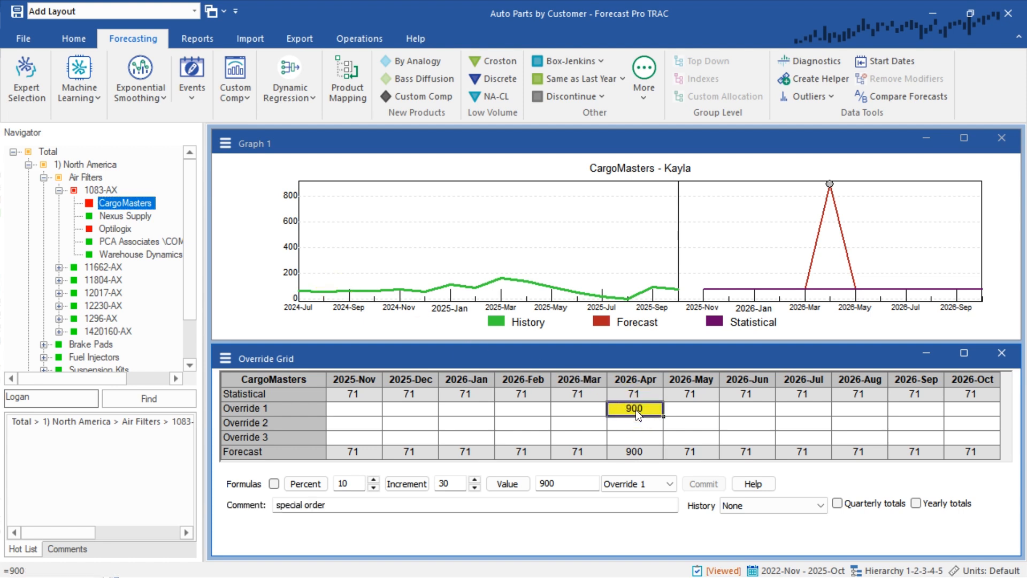
pyautogui.click(637, 410)
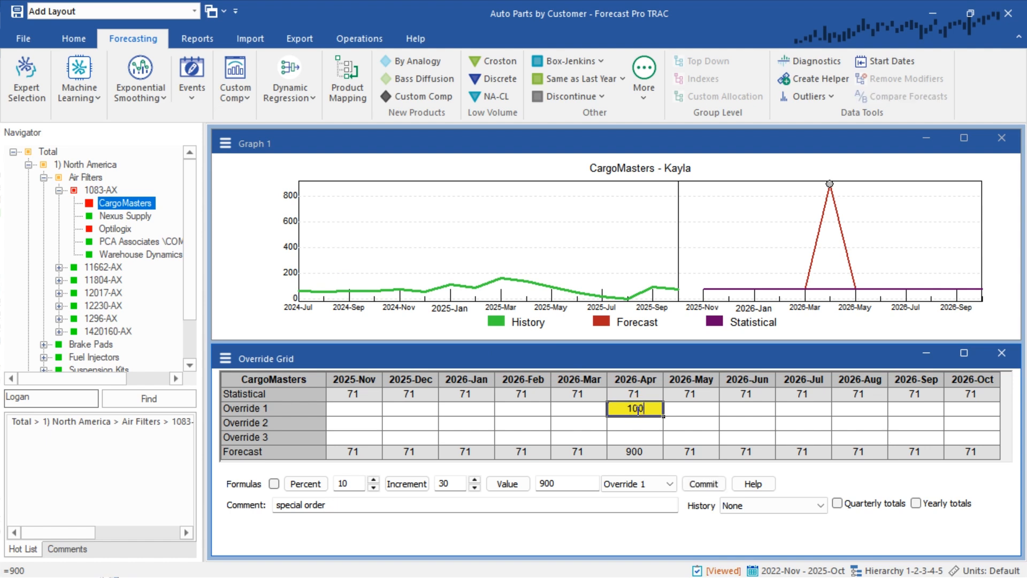
pyautogui.click(705, 485)
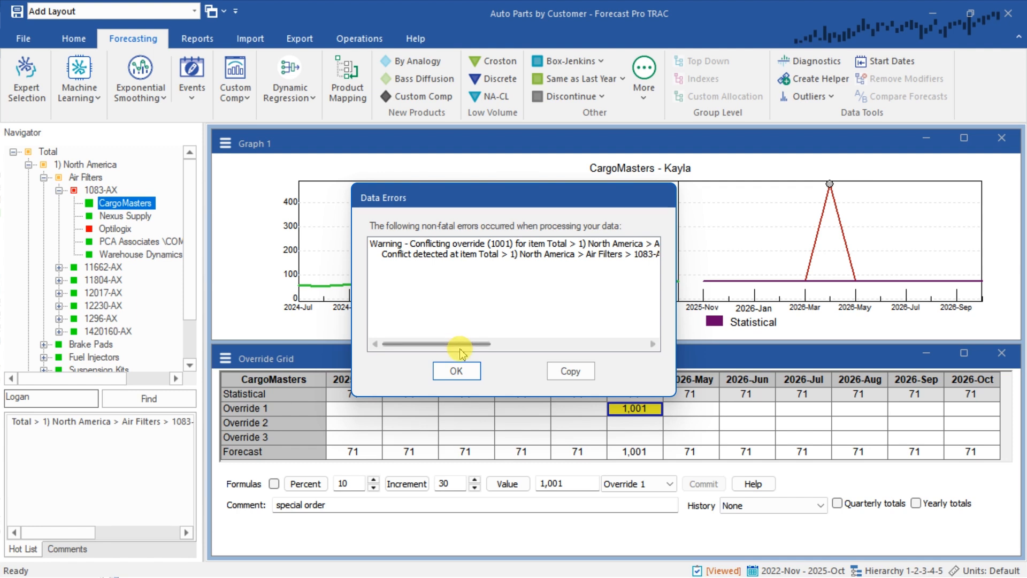
pyautogui.click(457, 369)
pyautogui.click(652, 367)
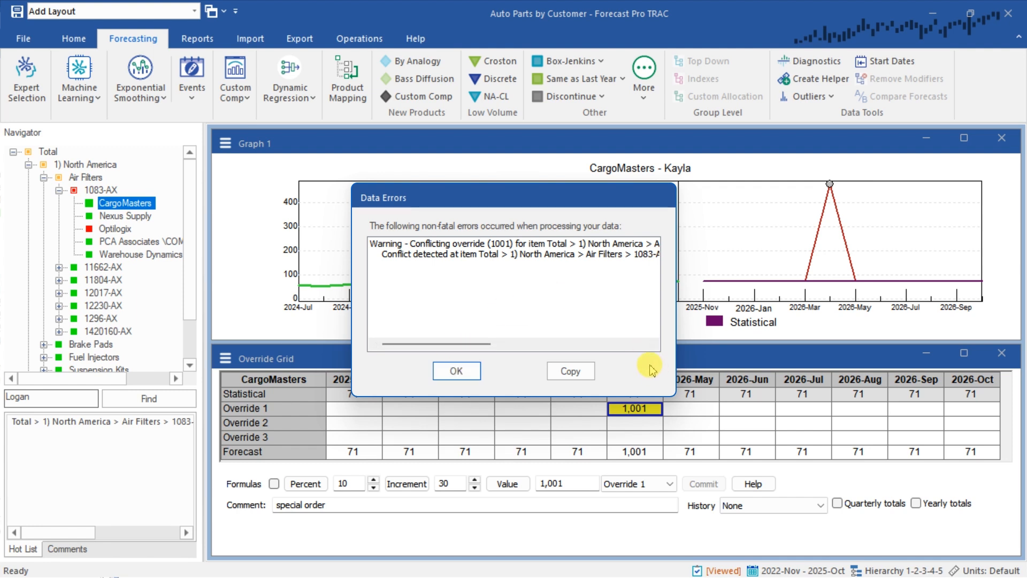
pyautogui.click(467, 374)
pyautogui.click(99, 190)
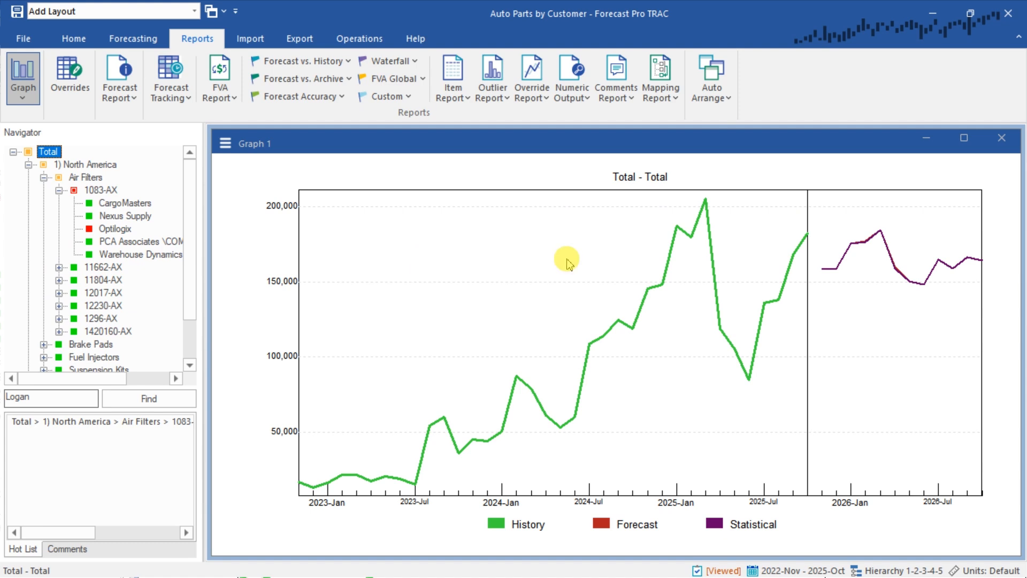
# Replace the graph with the Waterfall exception report and look through its error statistics columns
pyautogui.click(1001, 139)
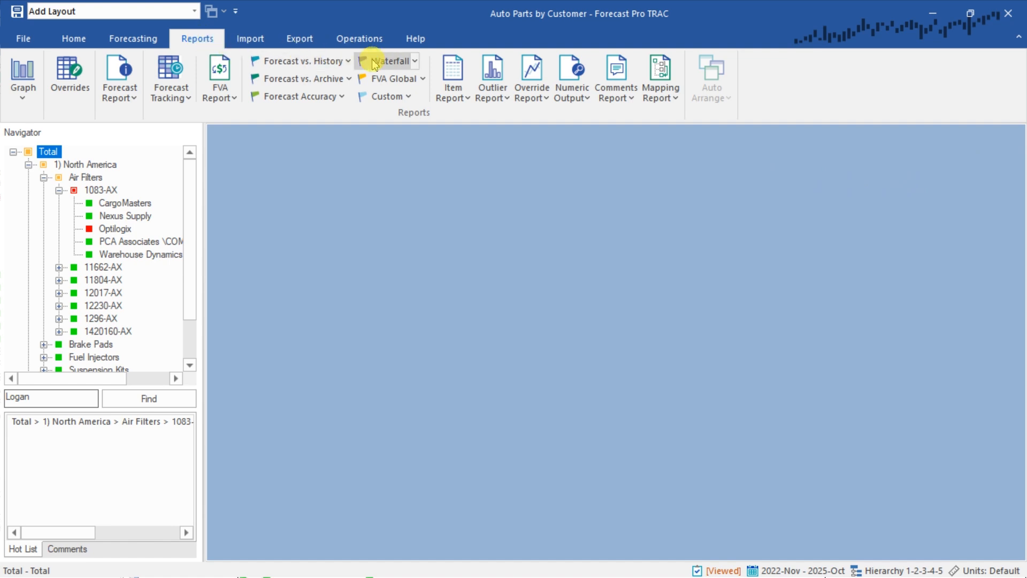
pyautogui.click(389, 63)
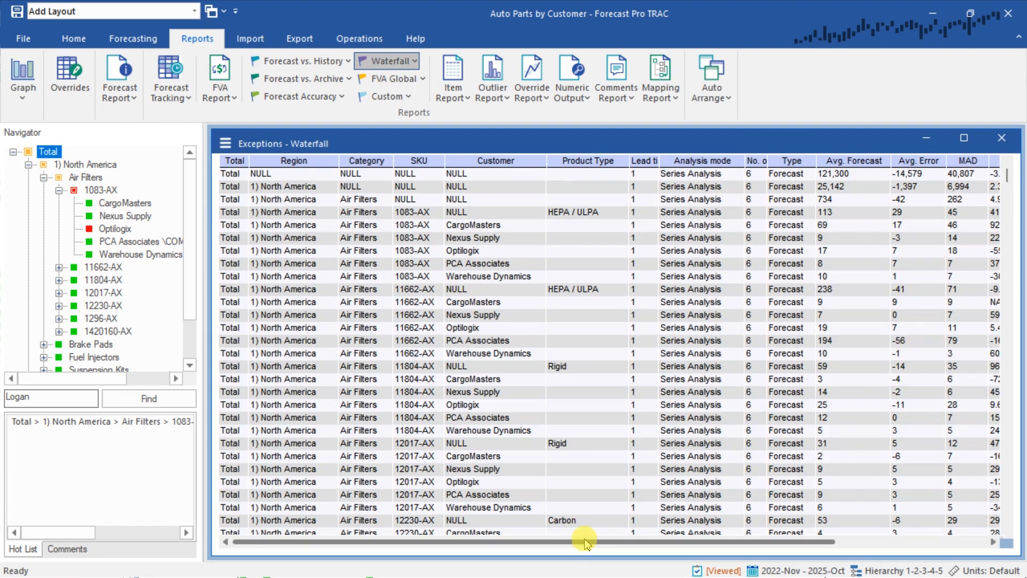
pyautogui.moveTo(587, 543); pyautogui.dragTo(738, 543)
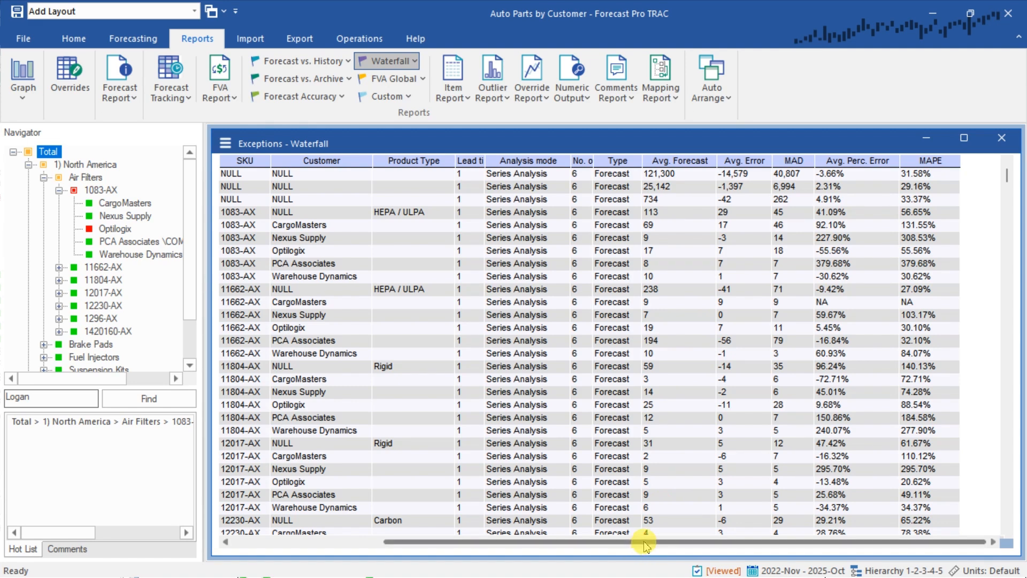
pyautogui.moveTo(644, 545); pyautogui.dragTo(544, 545)
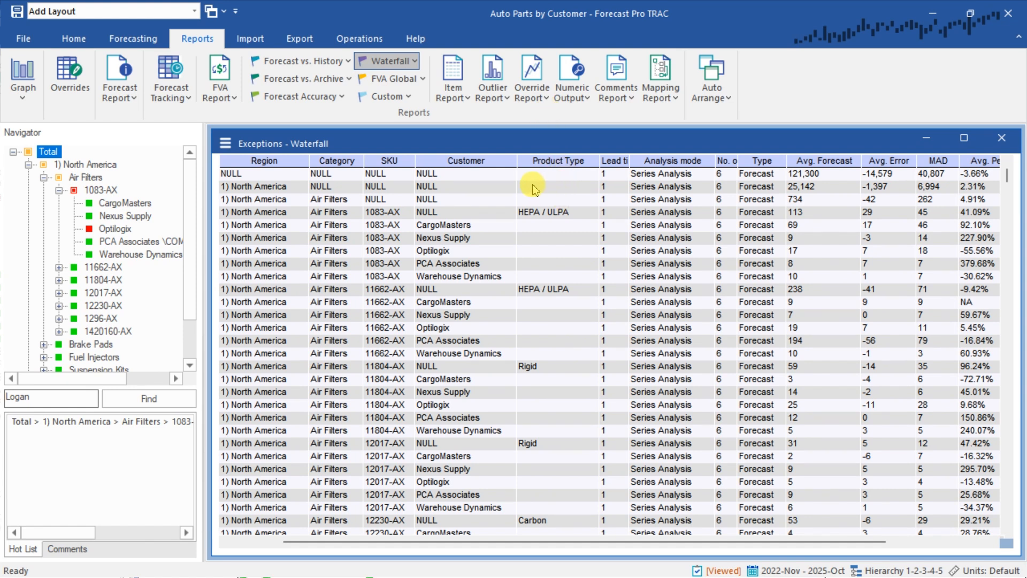
# Turn on column filters in the Waterfall exception report and exclude NULL from the SKU column
pyautogui.rightClick(499, 189)
pyautogui.click(539, 223)
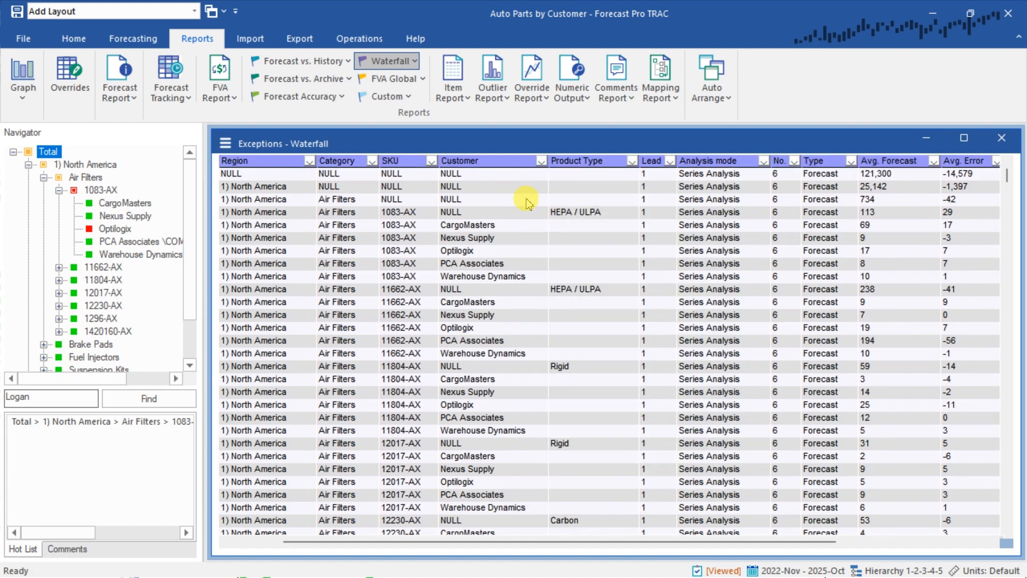
pyautogui.click(434, 162)
pyautogui.click(431, 161)
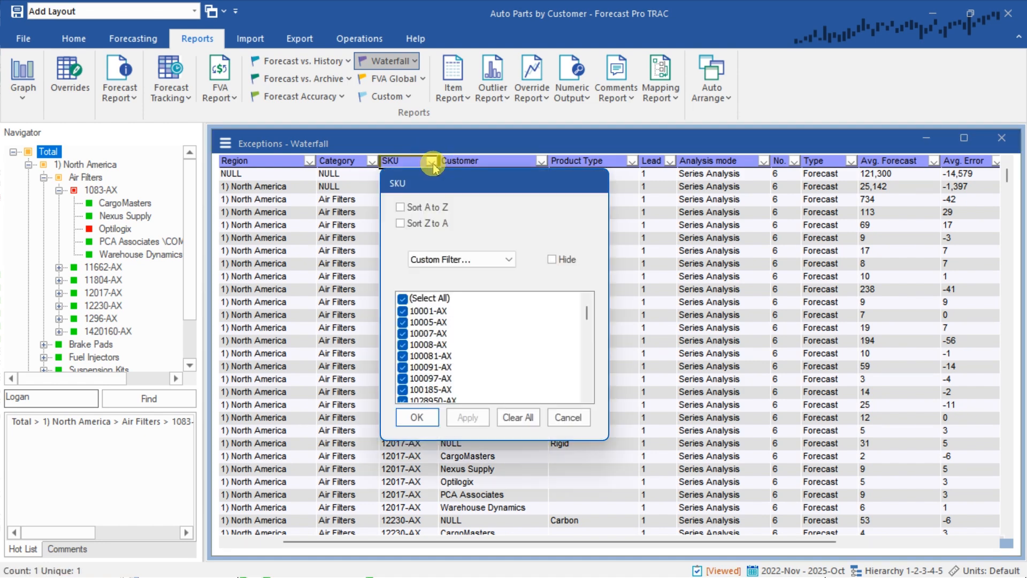
pyautogui.moveTo(587, 313); pyautogui.dragTo(586, 394)
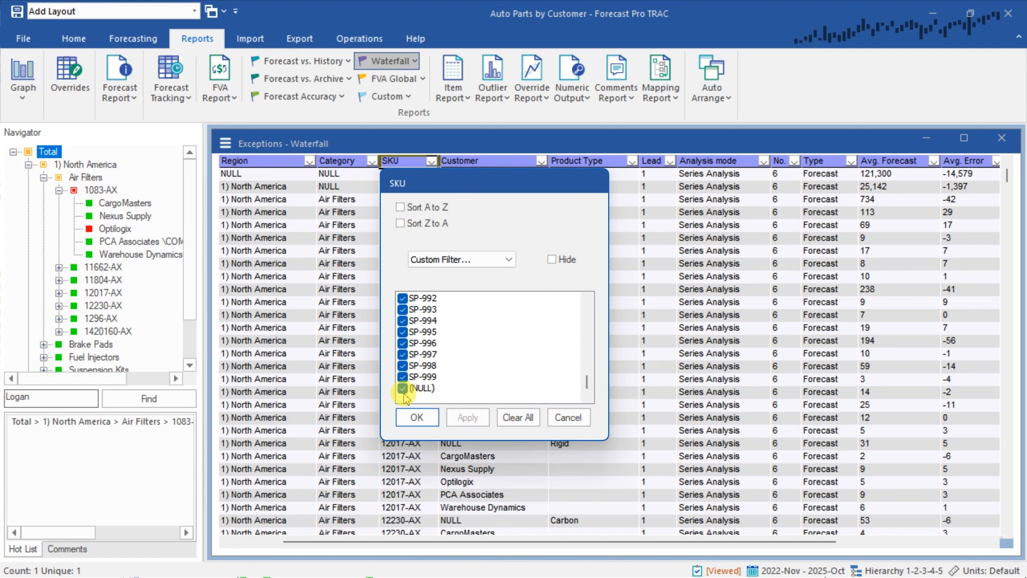
pyautogui.click(417, 418)
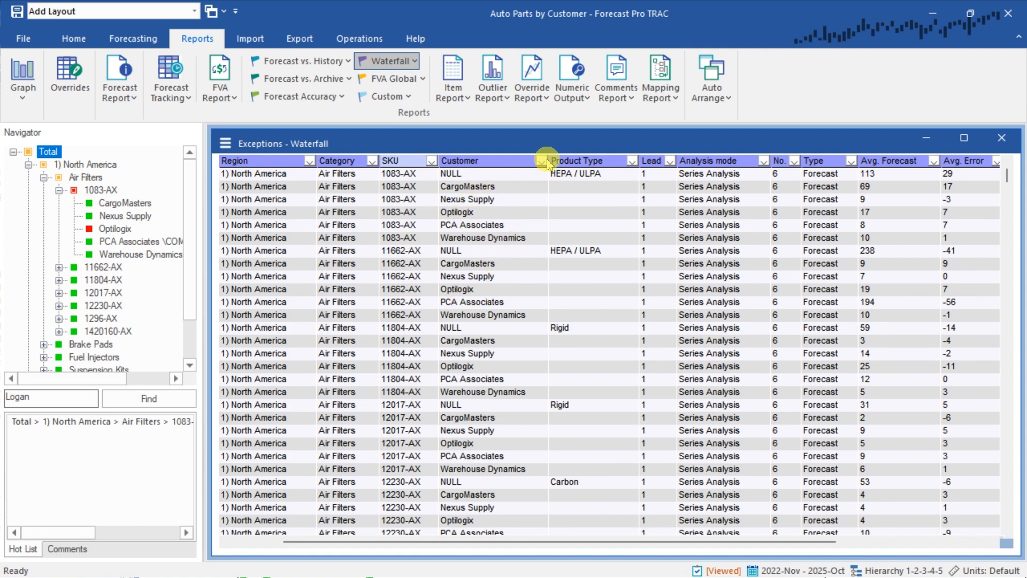
# Filter the Customer column to NULL only, leaving SKU-level rows, and select the 1083-AX cell
pyautogui.click(541, 161)
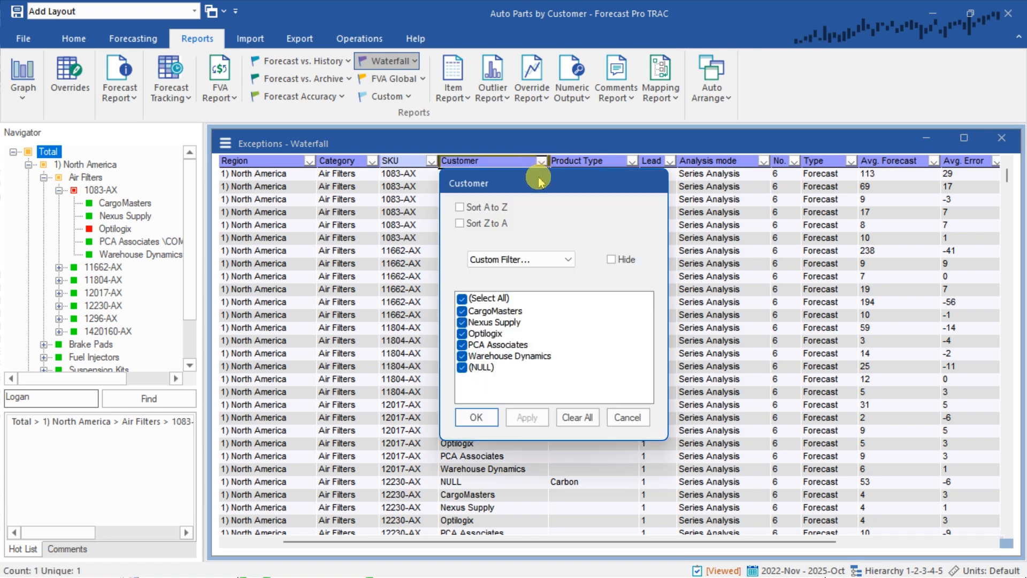
pyautogui.click(462, 298)
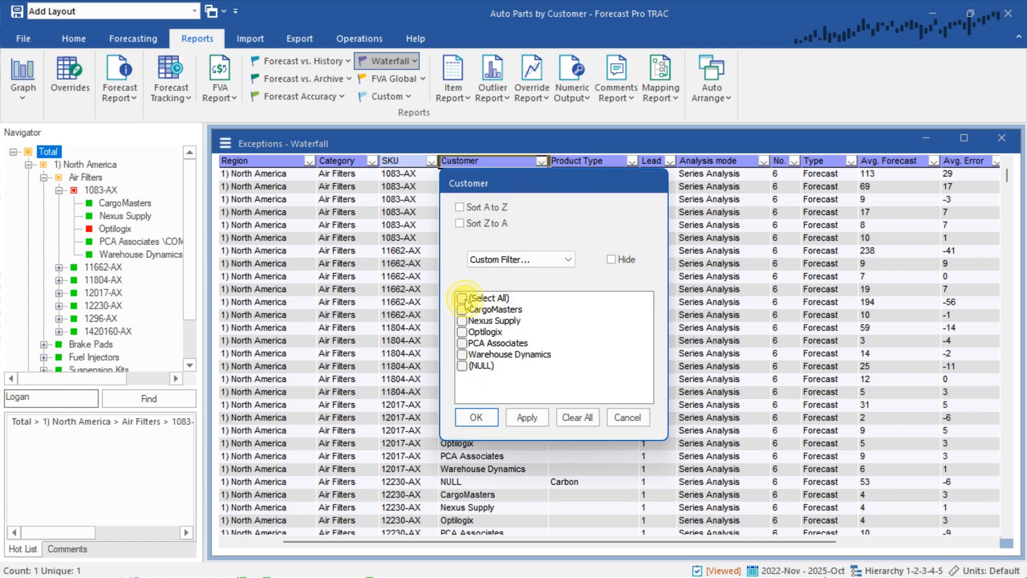
pyautogui.click(463, 367)
pyautogui.click(477, 417)
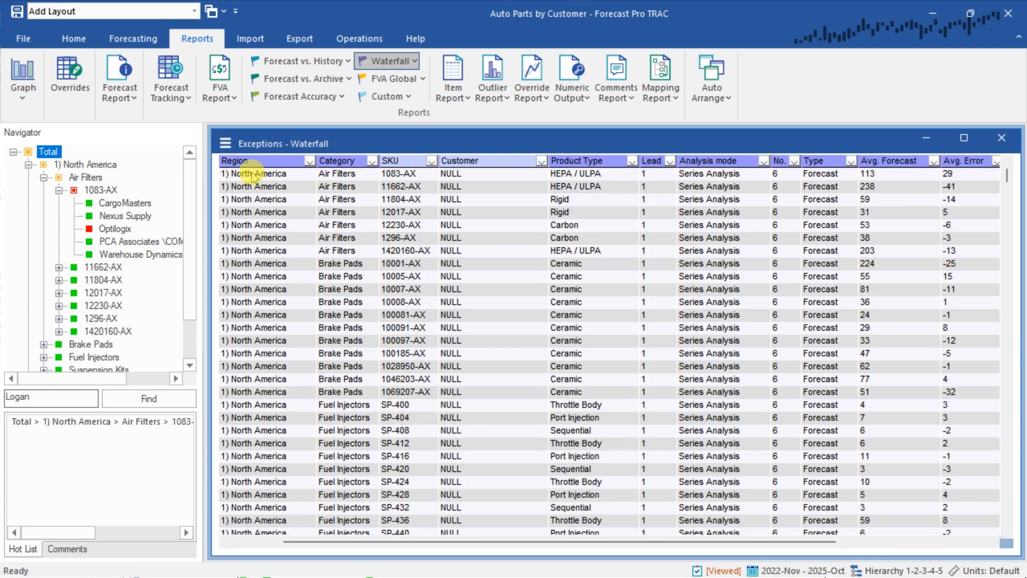
pyautogui.moveTo(243, 173); pyautogui.dragTo(479, 175)
pyautogui.moveTo(238, 186); pyautogui.dragTo(459, 186)
pyautogui.click(400, 172)
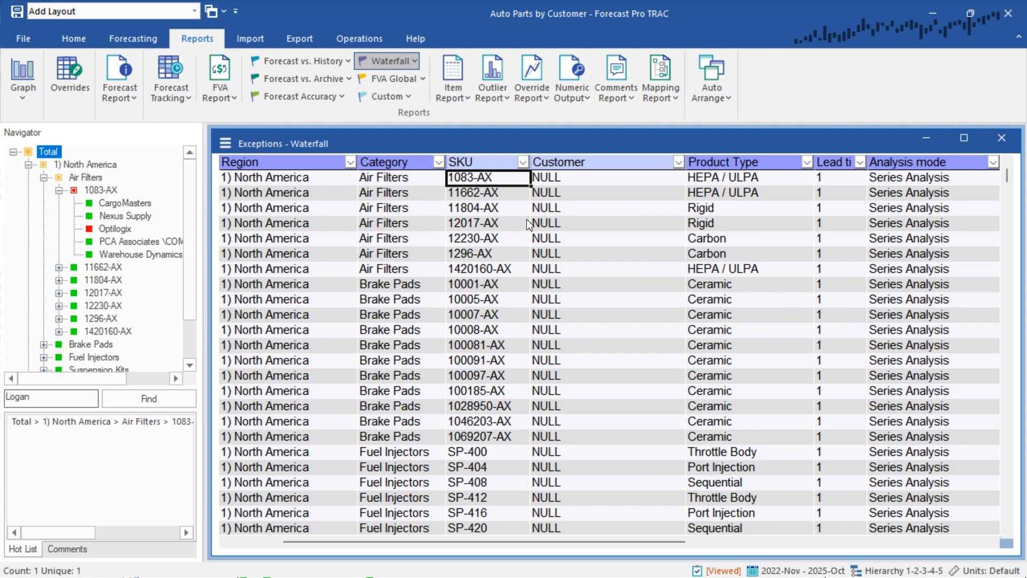
# Filter the Waterfall exception report to only Brake Pads in the Category column and only Ceramic in the Product Type column
pyautogui.click(439, 162)
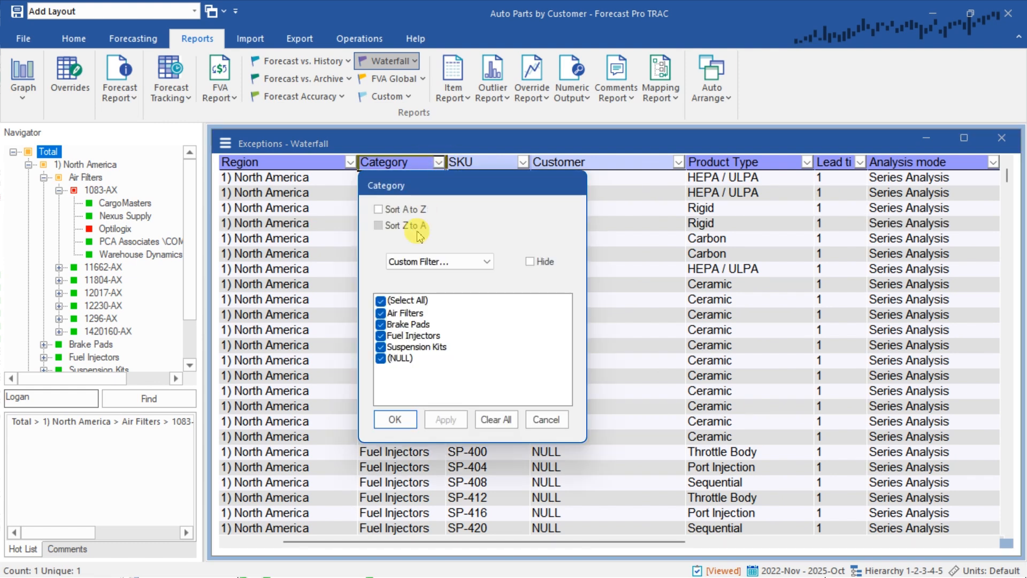
pyautogui.click(380, 300)
pyautogui.click(381, 323)
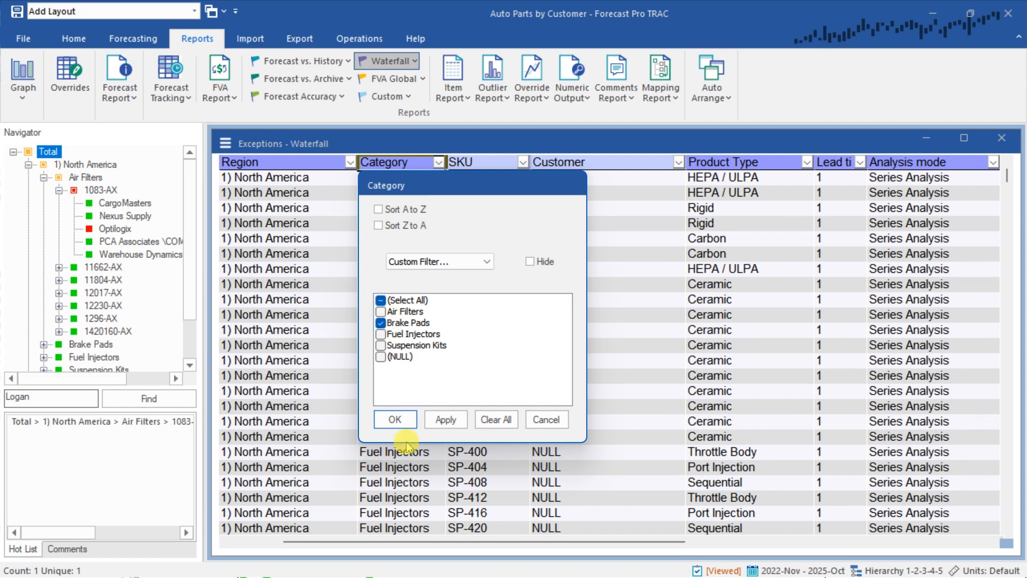
pyautogui.click(399, 422)
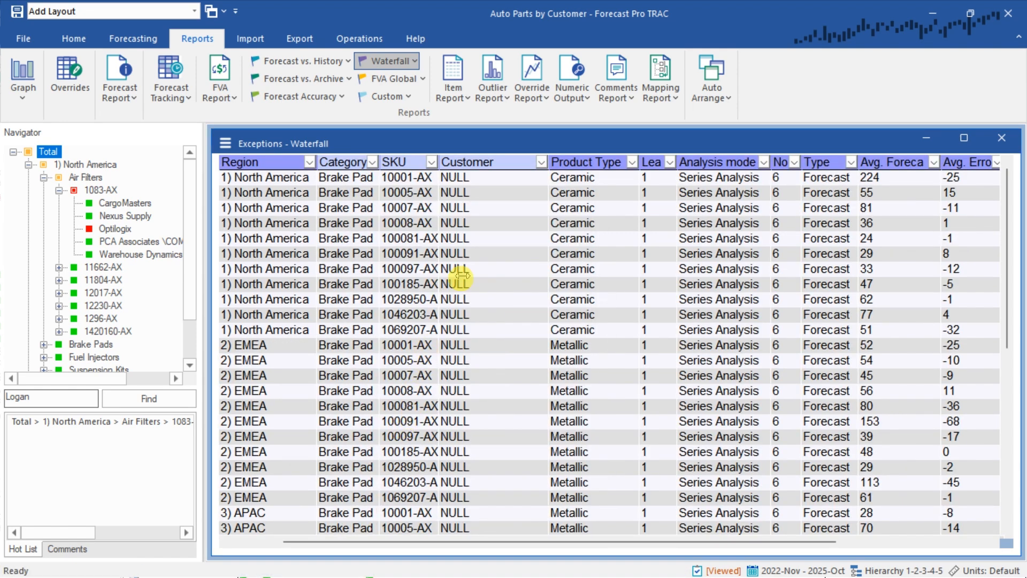
pyautogui.click(631, 162)
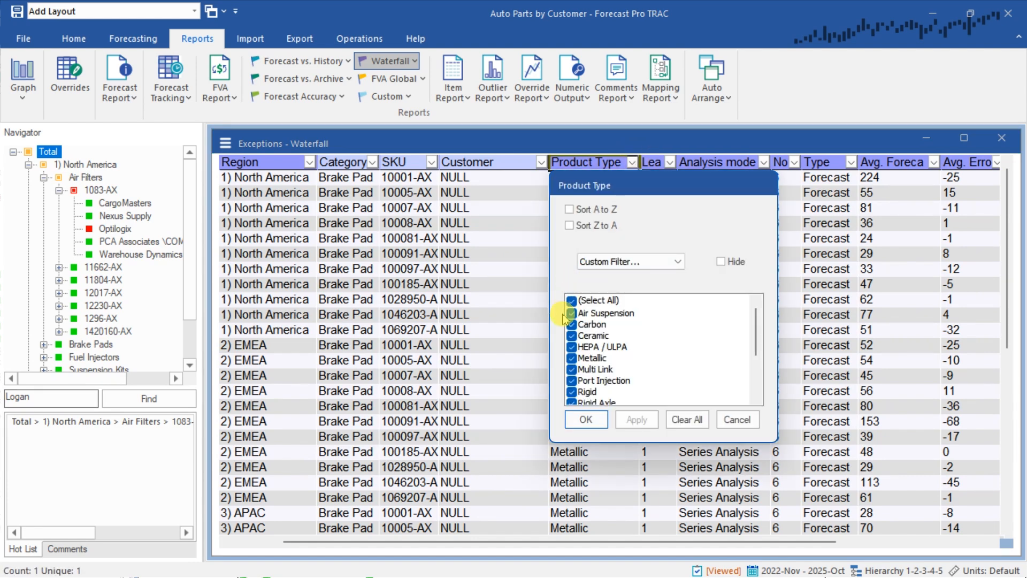
pyautogui.click(572, 301)
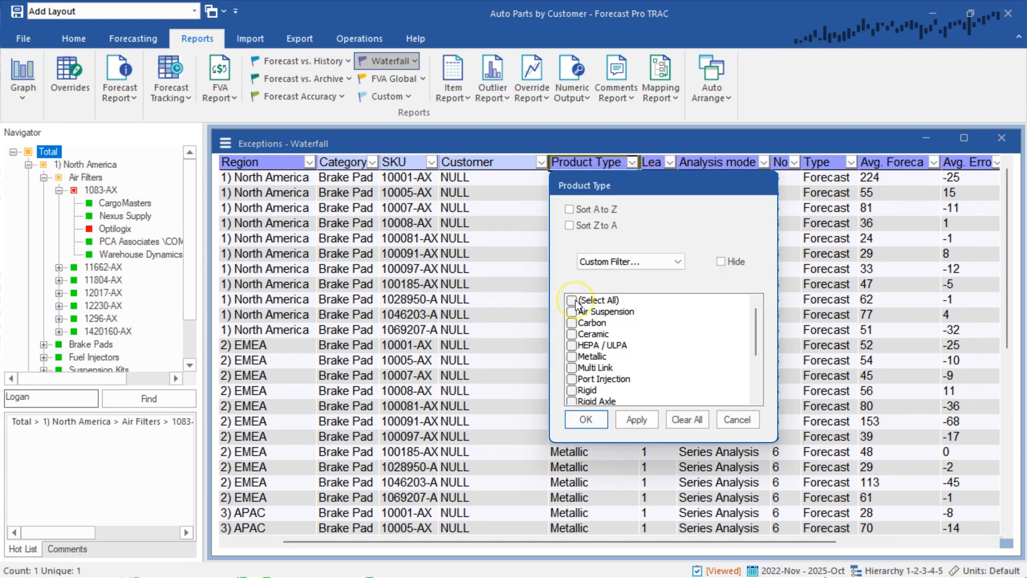
pyautogui.click(572, 335)
pyautogui.click(585, 420)
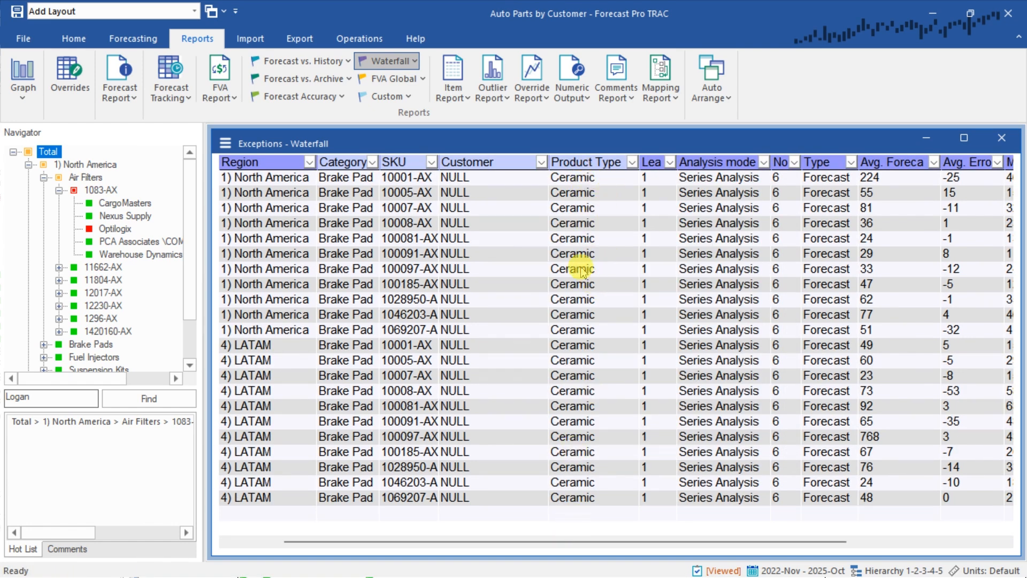
# Highlight the Customer, Category and Product Type columns of the filtered report to check which values they hold
pyautogui.moveTo(246, 182); pyautogui.dragTo(466, 500)
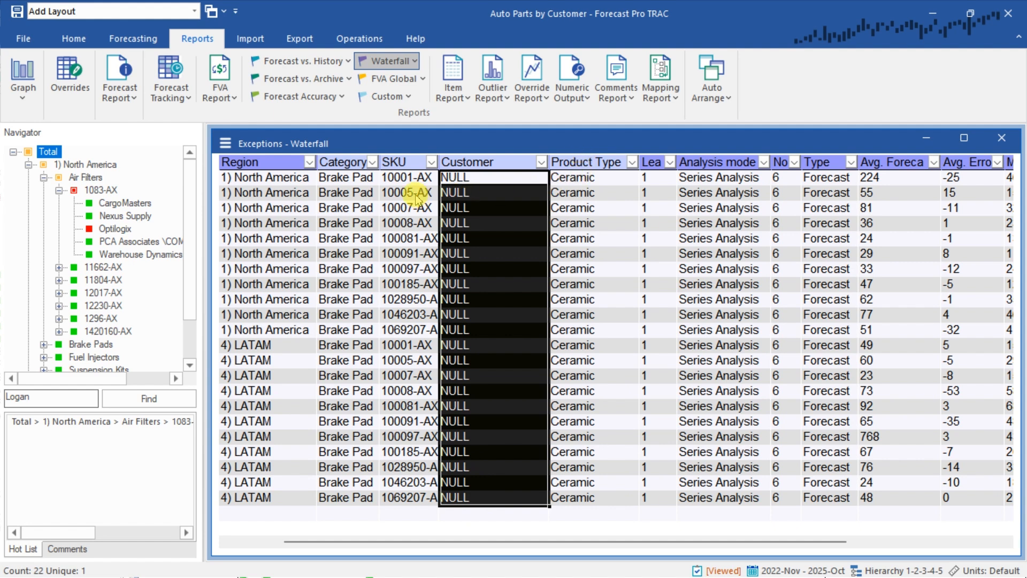
pyautogui.moveTo(347, 181); pyautogui.dragTo(348, 508)
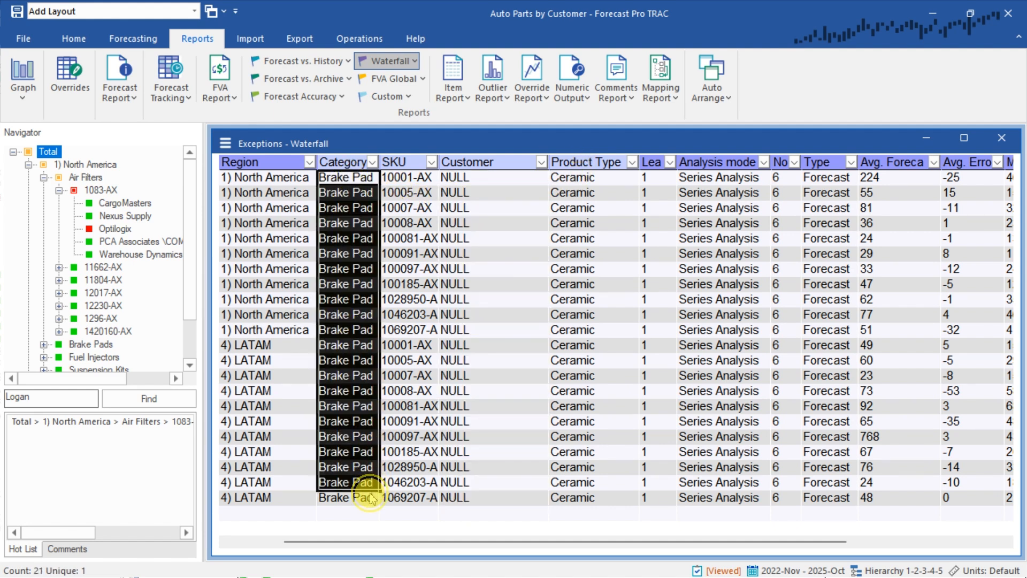
pyautogui.click(588, 178)
pyautogui.moveTo(593, 214); pyautogui.dragTo(601, 506)
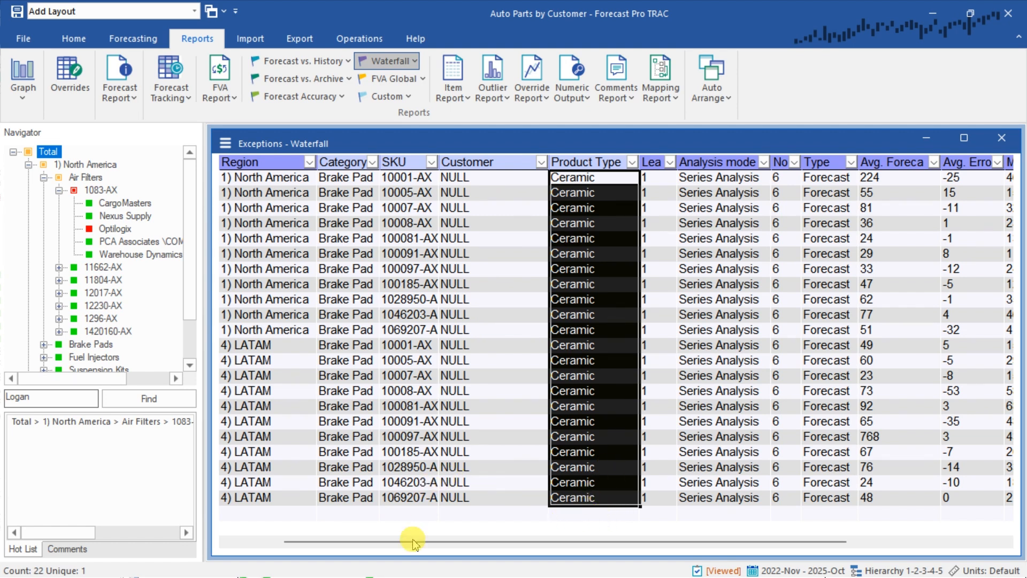
# Sort the MAPE column from largest to smallest and apply the Green - yellow - red color scale
pyautogui.moveTo(411, 543); pyautogui.dragTo(565, 566)
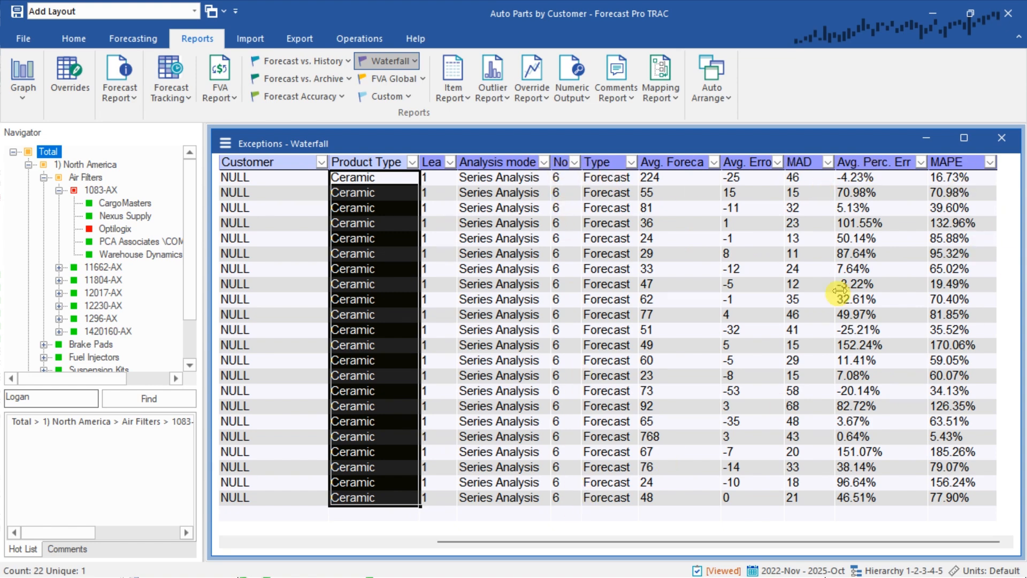
pyautogui.click(966, 179)
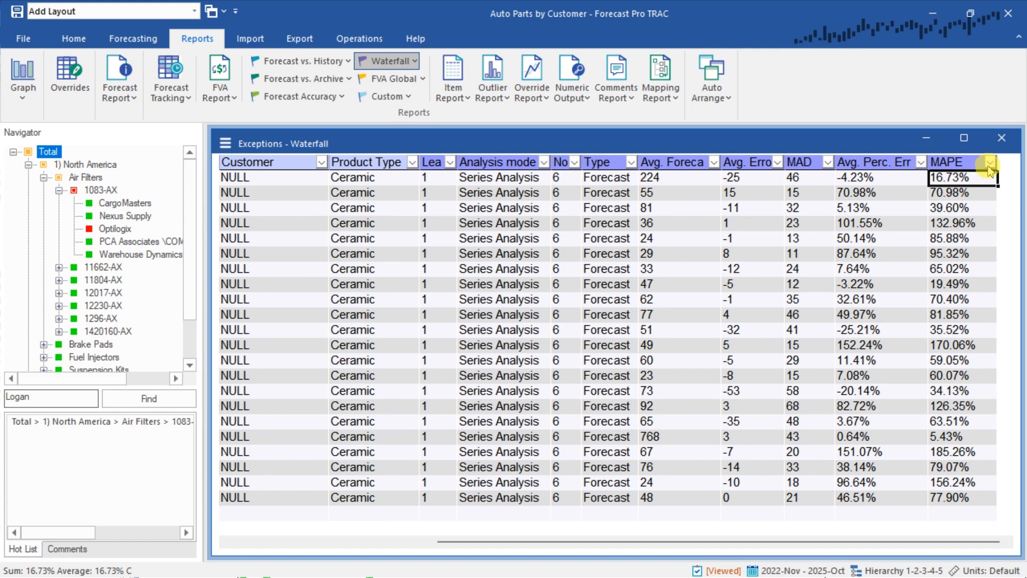
pyautogui.click(991, 167)
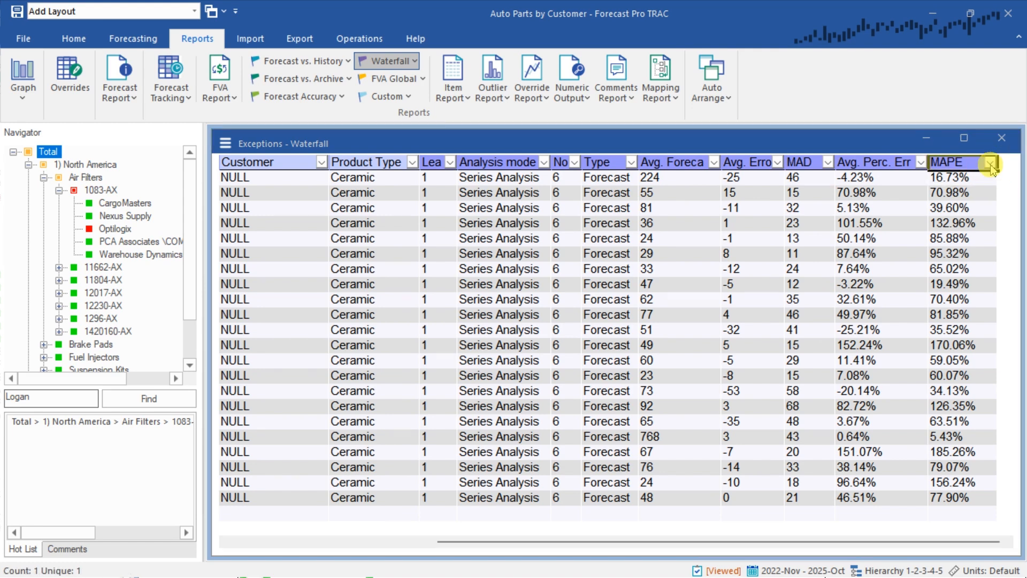
pyautogui.click(991, 164)
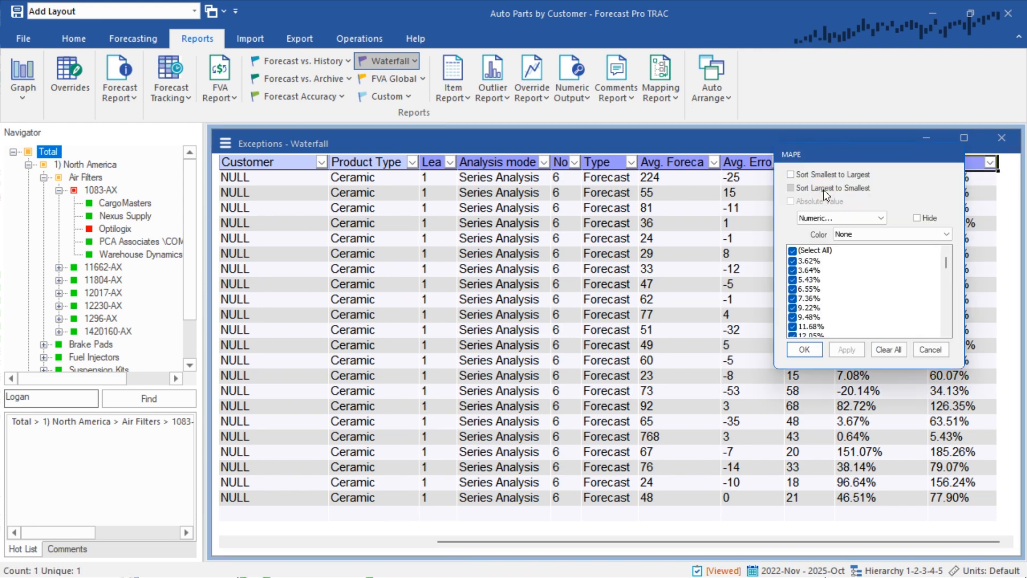
pyautogui.click(825, 189)
pyautogui.click(822, 202)
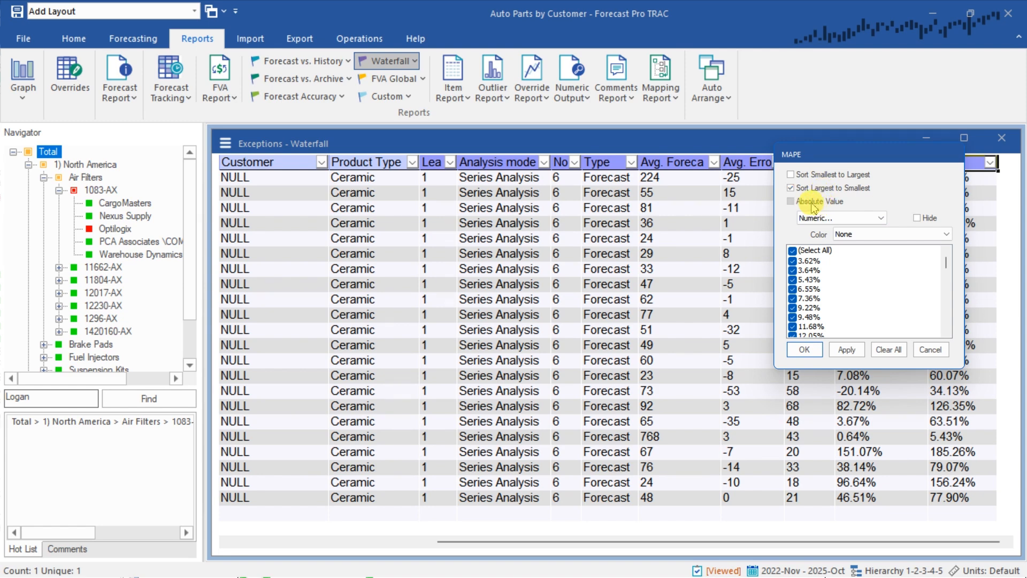
pyautogui.click(871, 234)
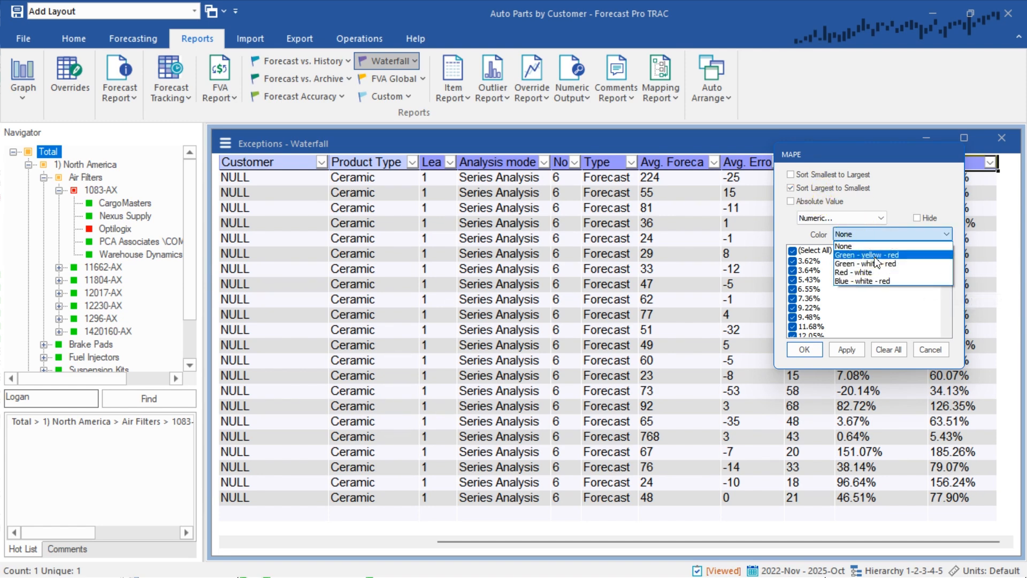
pyautogui.click(871, 255)
pyautogui.click(809, 351)
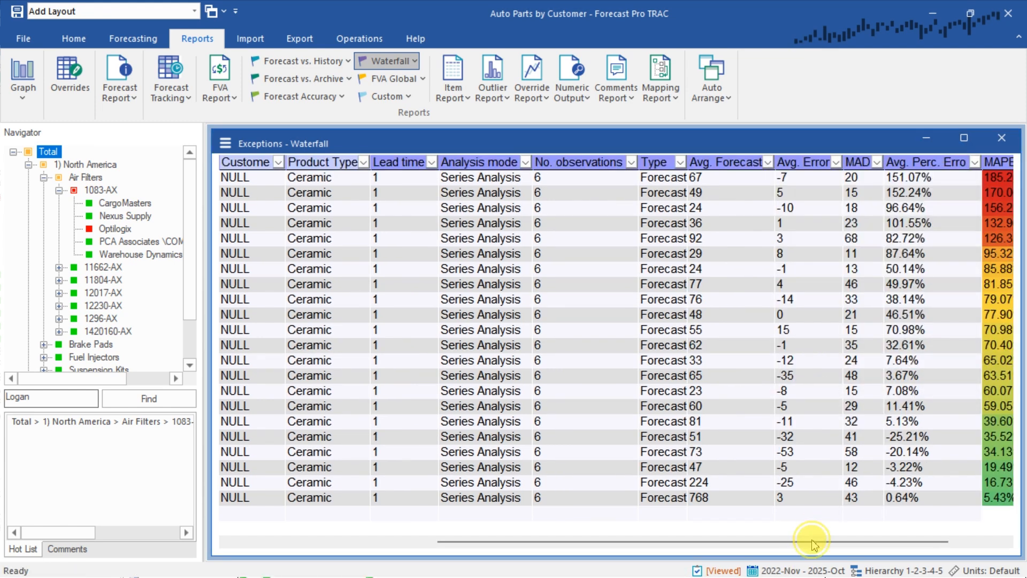
# Examine the rows with the highest MAPE values and identify which SKUs they belong to
pyautogui.moveTo(814, 542); pyautogui.dragTo(864, 542)
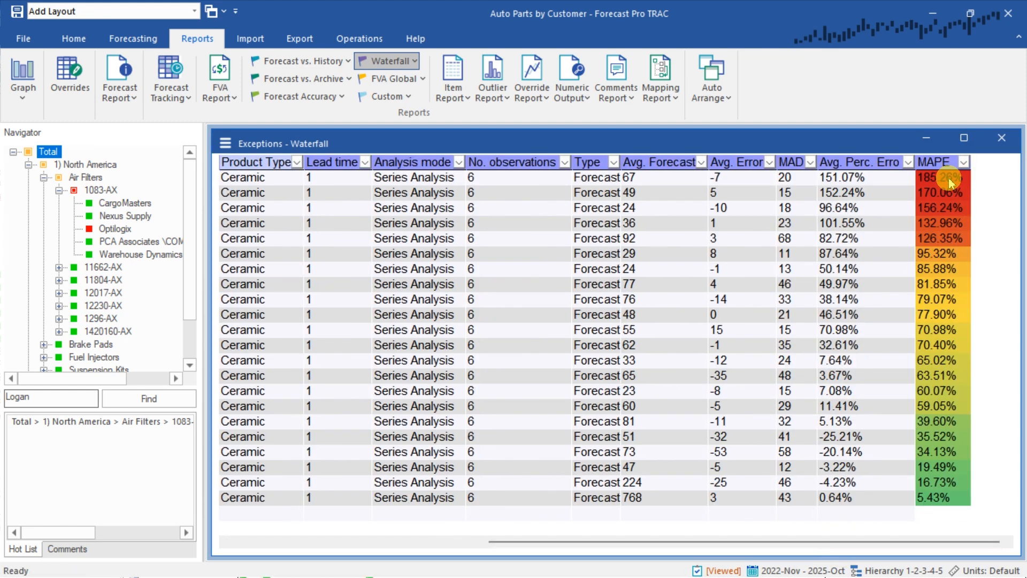
pyautogui.moveTo(948, 178); pyautogui.dragTo(949, 239)
pyautogui.click(899, 217)
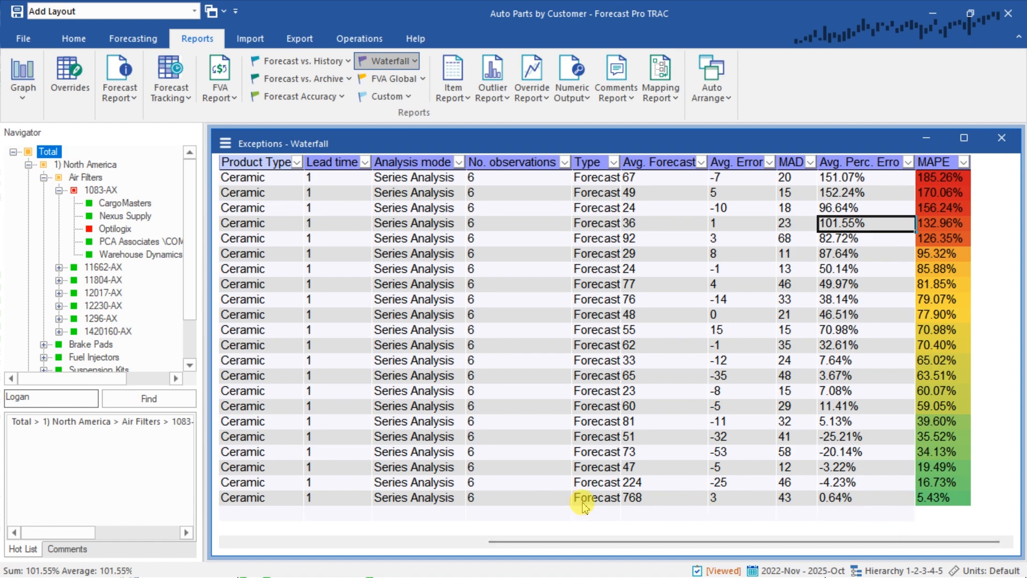
pyautogui.moveTo(635, 545); pyautogui.dragTo(543, 558)
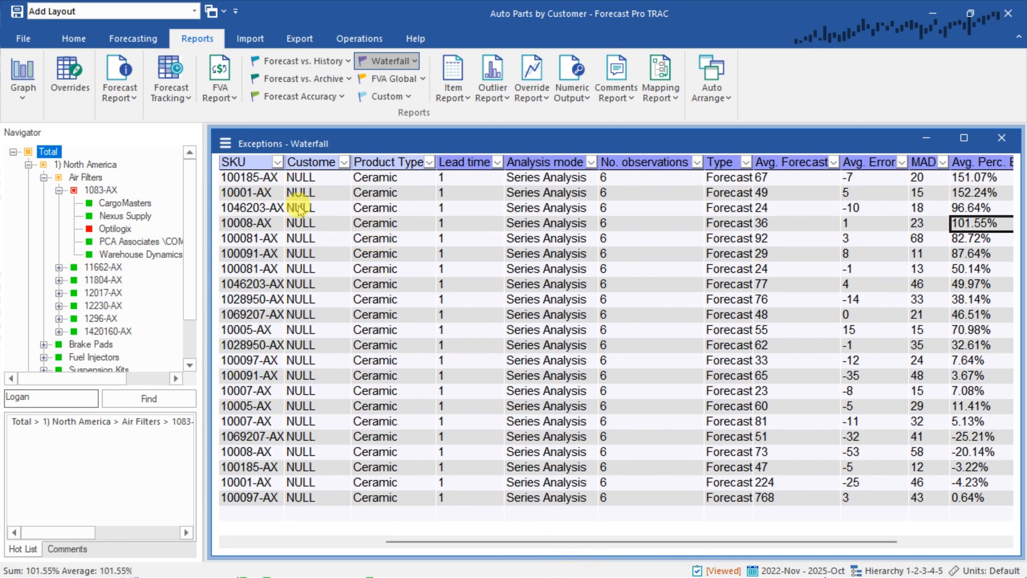
pyautogui.scroll(-1, 631, 332)
pyautogui.moveTo(239, 176); pyautogui.dragTo(945, 205)
pyautogui.click(254, 292)
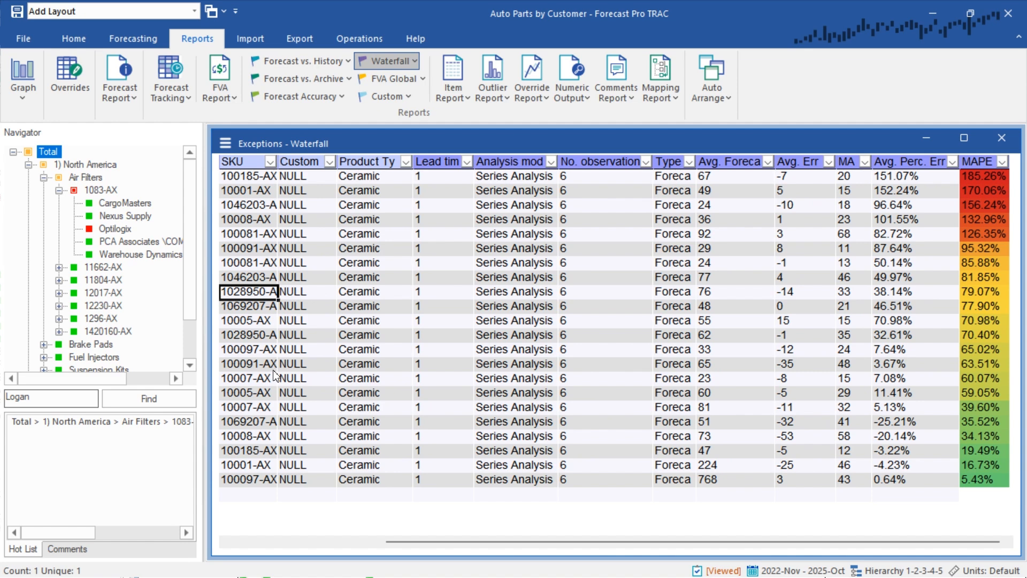
# Put away the Waterfall exception report, open the Numeric Output report and look across its columns
pyautogui.click(927, 139)
pyautogui.click(920, 140)
pyautogui.click(571, 72)
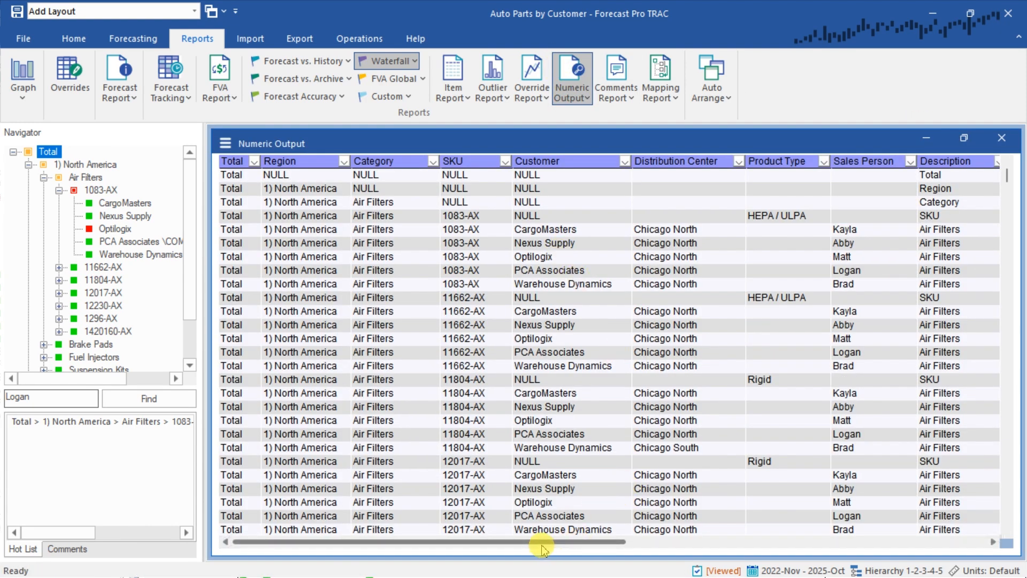
pyautogui.moveTo(544, 543)
pyautogui.mouseDown()
pyautogui.moveTo(780, 545)
pyautogui.moveTo(559, 554)
pyautogui.mouseUp()
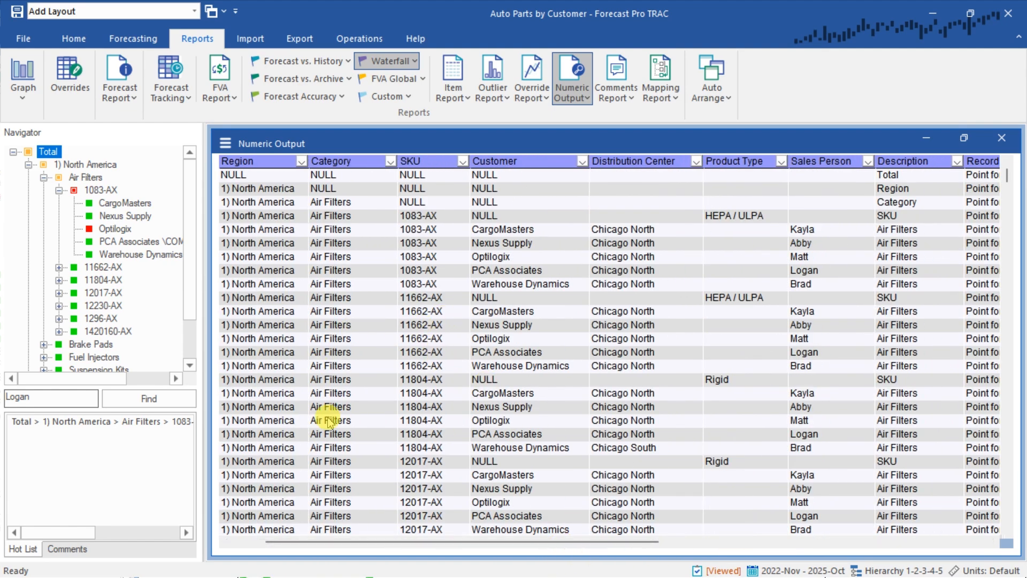
pyautogui.moveTo(413, 541); pyautogui.dragTo(369, 541)
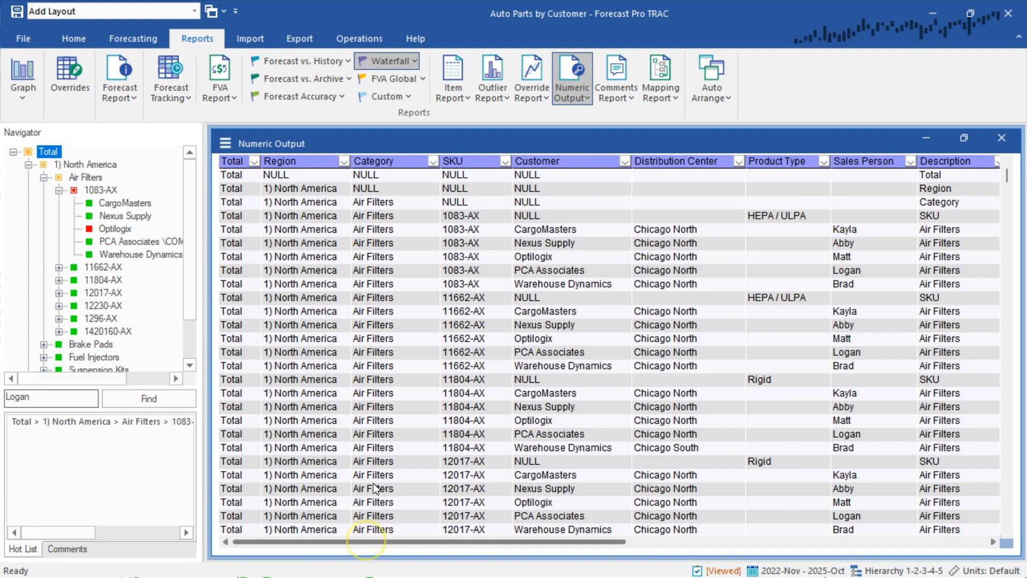
# Filter the Numeric Output report to region-level rows by excluding NULL from Region and keeping only NULL in Category
pyautogui.click(344, 162)
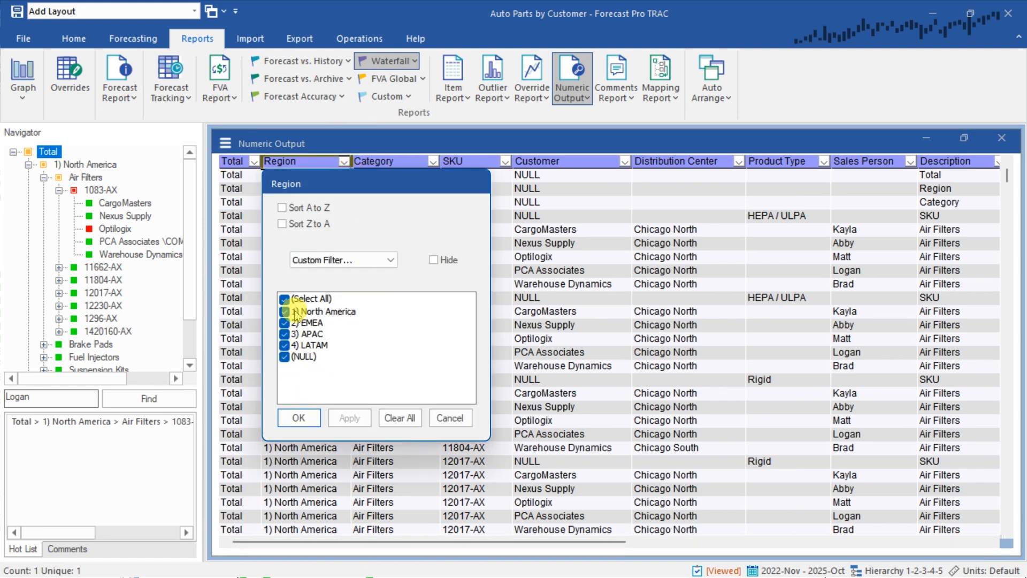
pyautogui.click(284, 356)
pyautogui.click(298, 418)
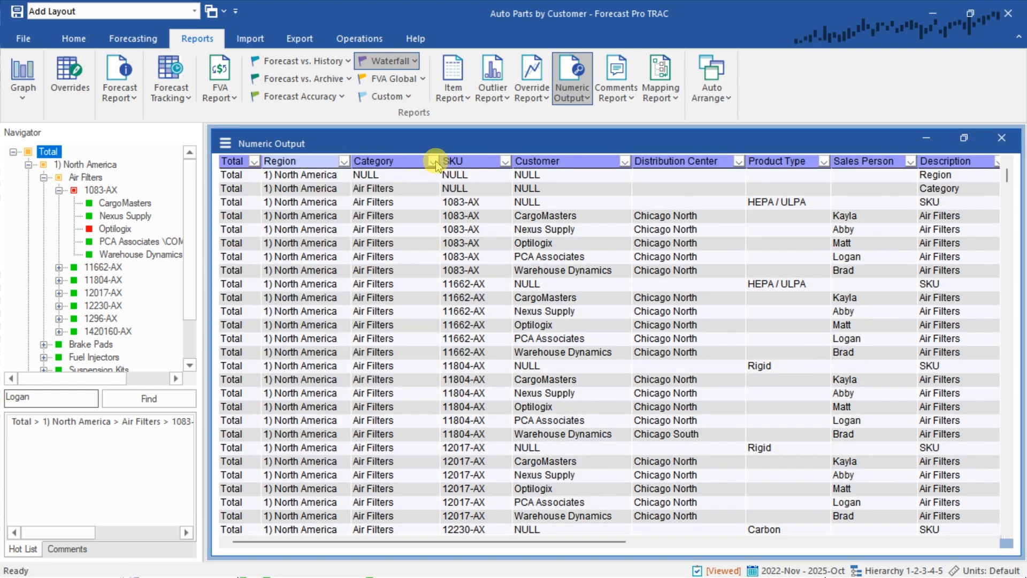
pyautogui.click(433, 161)
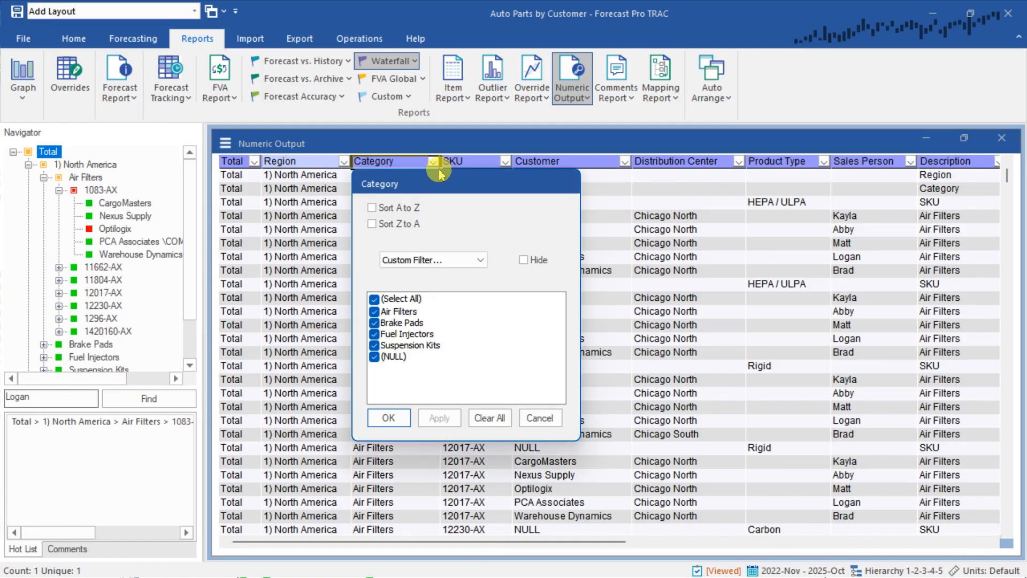
pyautogui.click(374, 299)
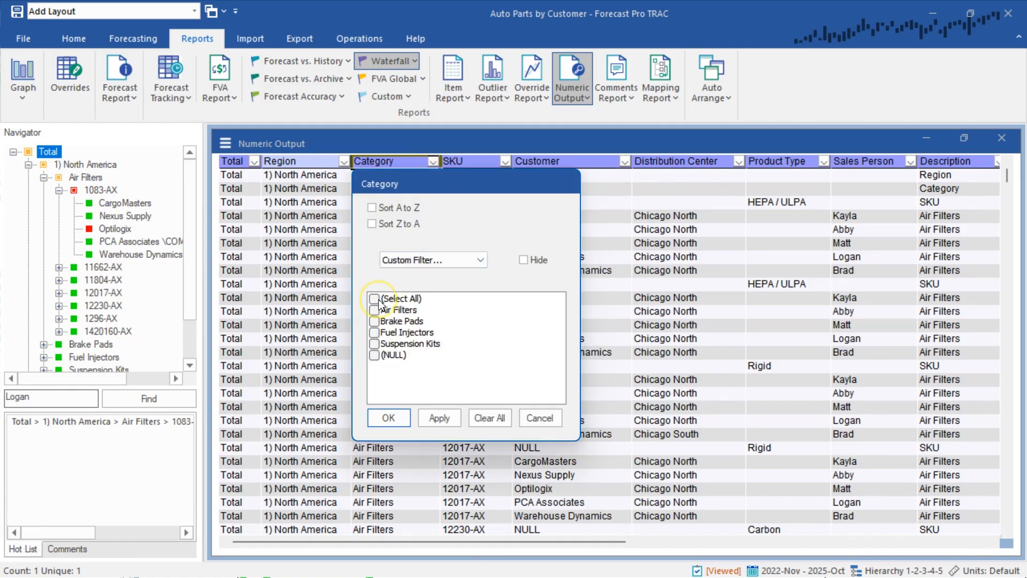
pyautogui.click(374, 356)
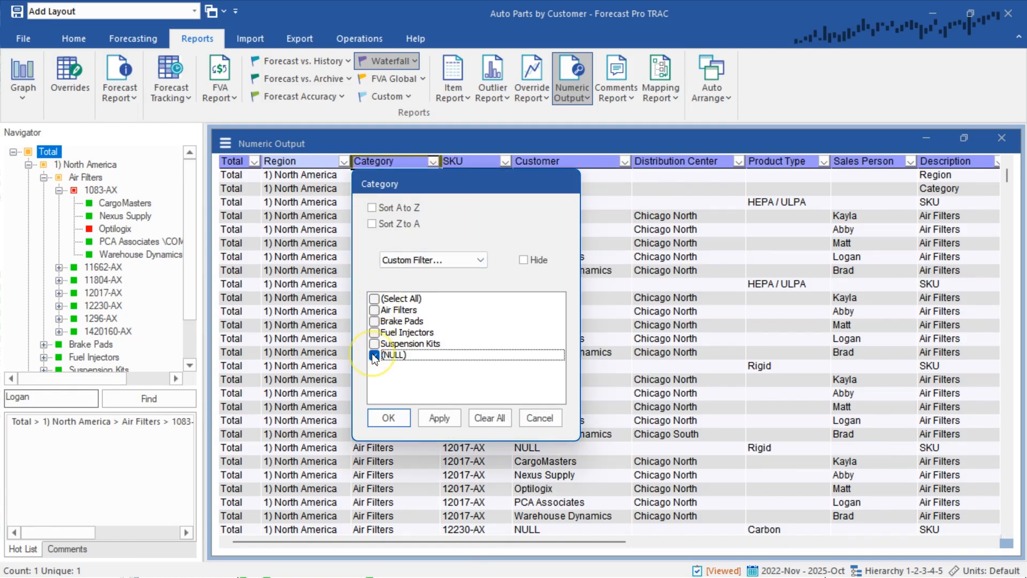
pyautogui.click(388, 423)
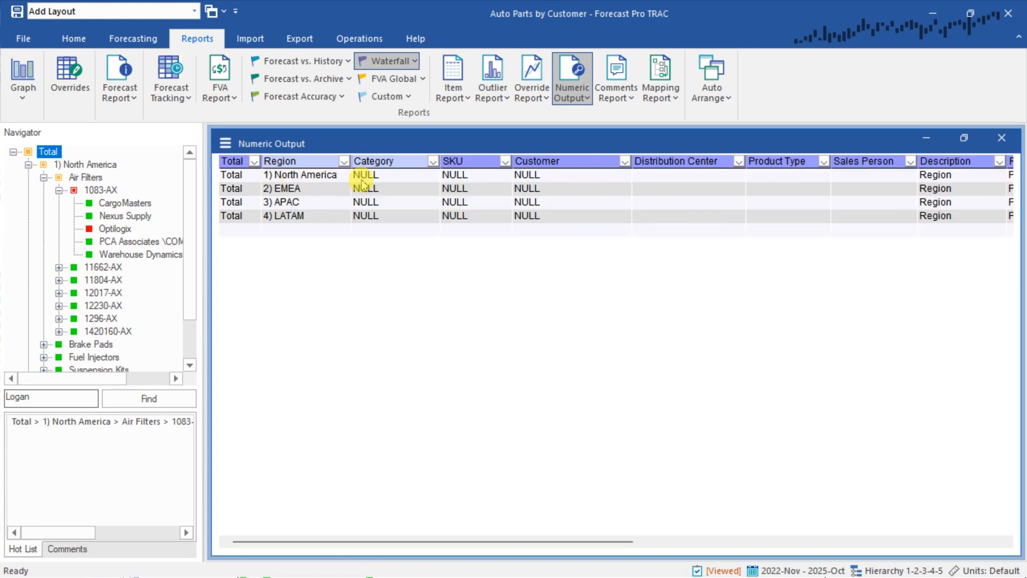
# Go through the North America, EMEA, APAC and LATAM rows of the filtered Numeric Output report
pyautogui.click(307, 180)
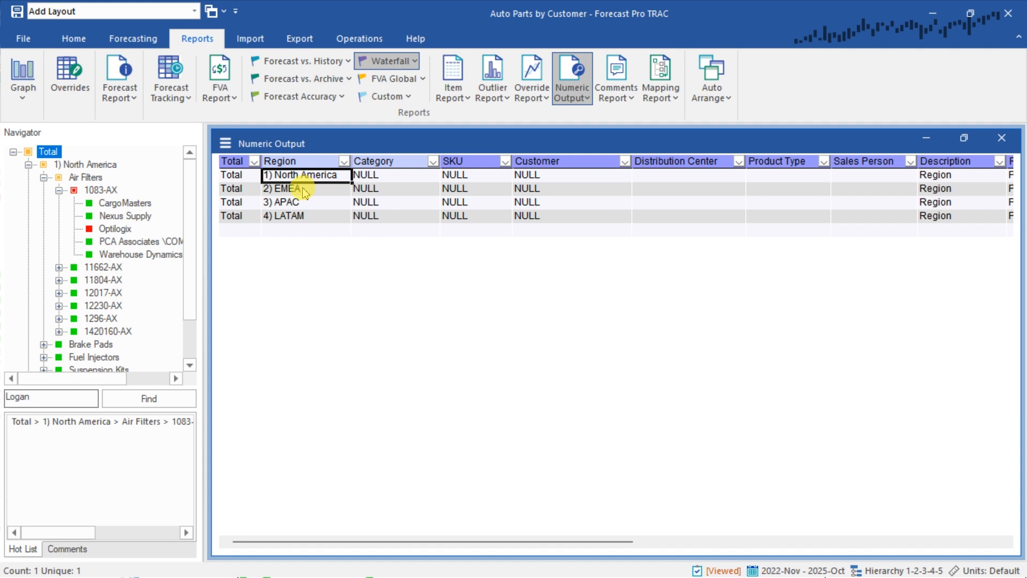
pyautogui.click(305, 192)
pyautogui.click(298, 205)
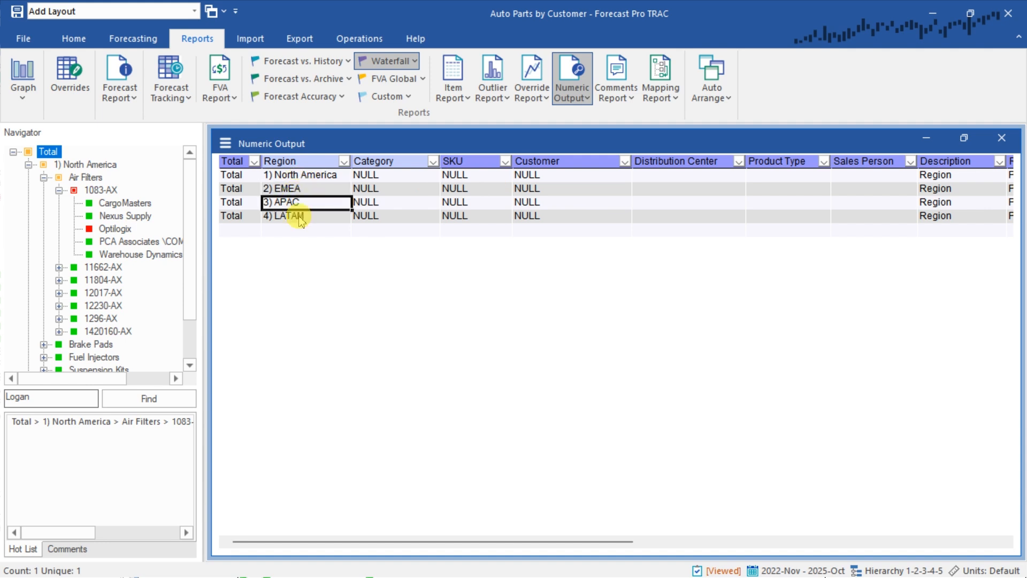
pyautogui.click(297, 215)
# Hide the Distribution Center, Product Type and Sales Person filter columns from the Numeric Output report's layout
pyautogui.moveTo(472, 542); pyautogui.dragTo(506, 540)
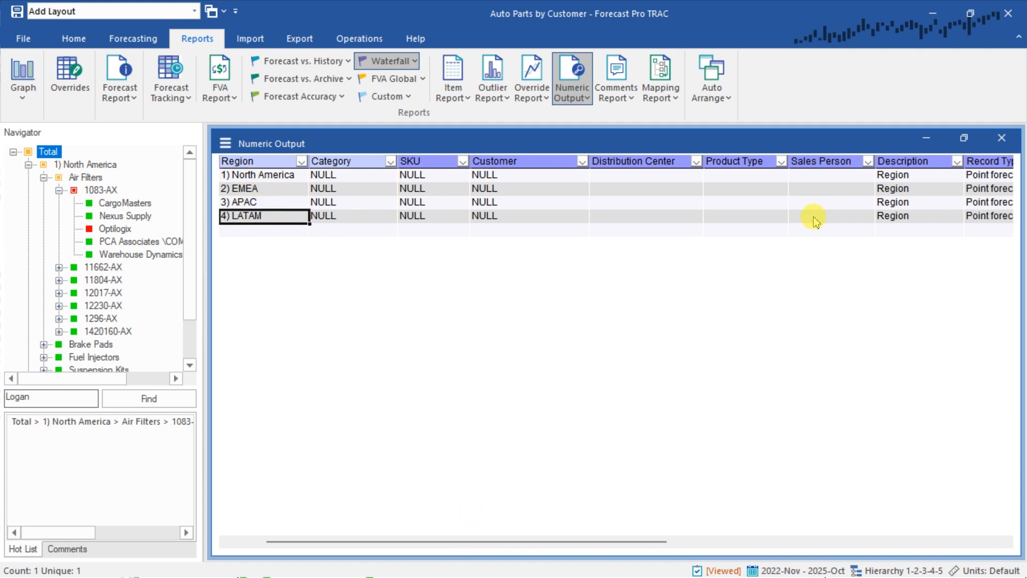
pyautogui.click(225, 144)
pyautogui.click(274, 154)
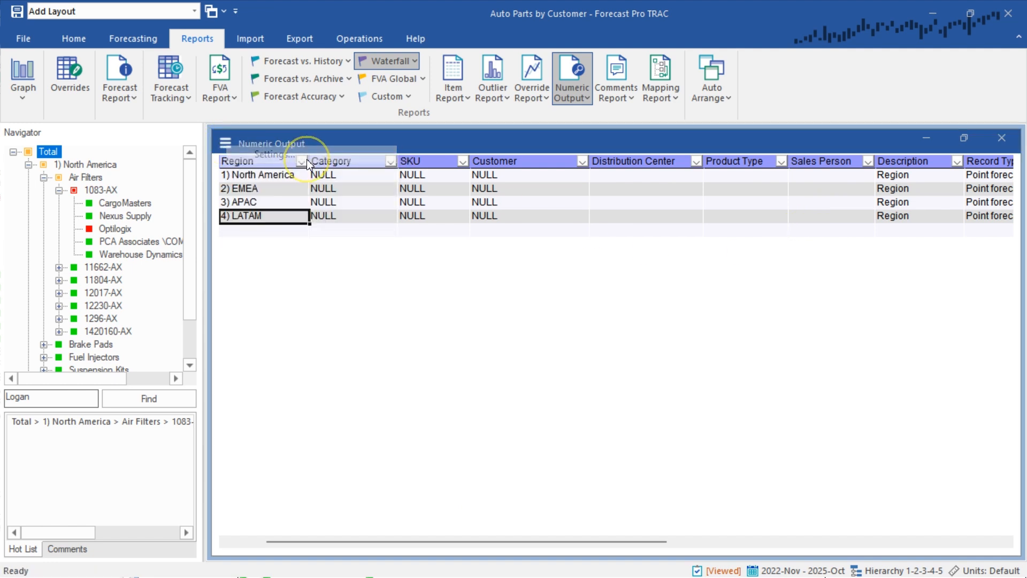
pyautogui.click(575, 252)
pyautogui.click(575, 252)
pyautogui.click(575, 265)
pyautogui.click(575, 265)
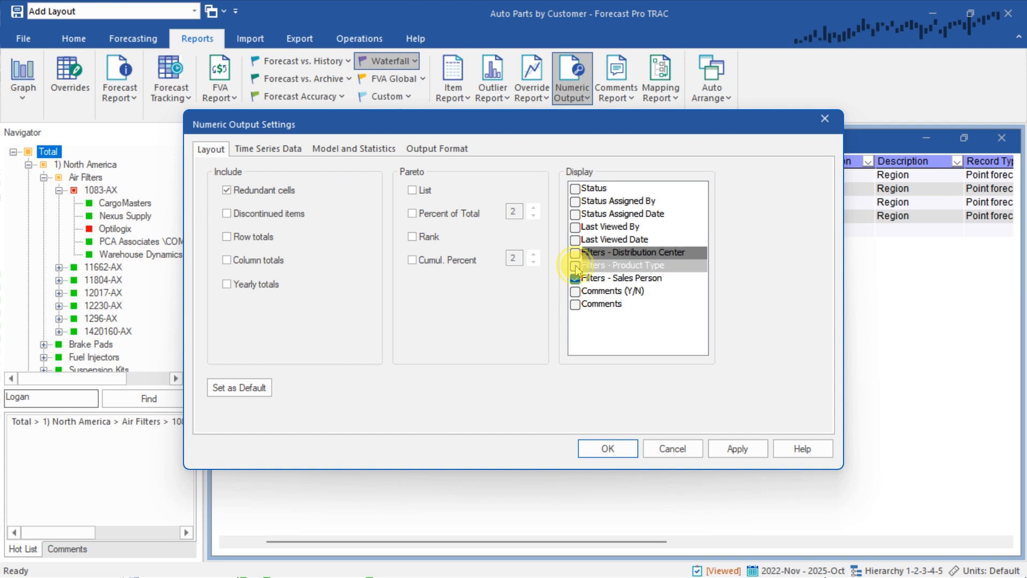
pyautogui.click(576, 278)
pyautogui.click(575, 278)
pyautogui.click(615, 447)
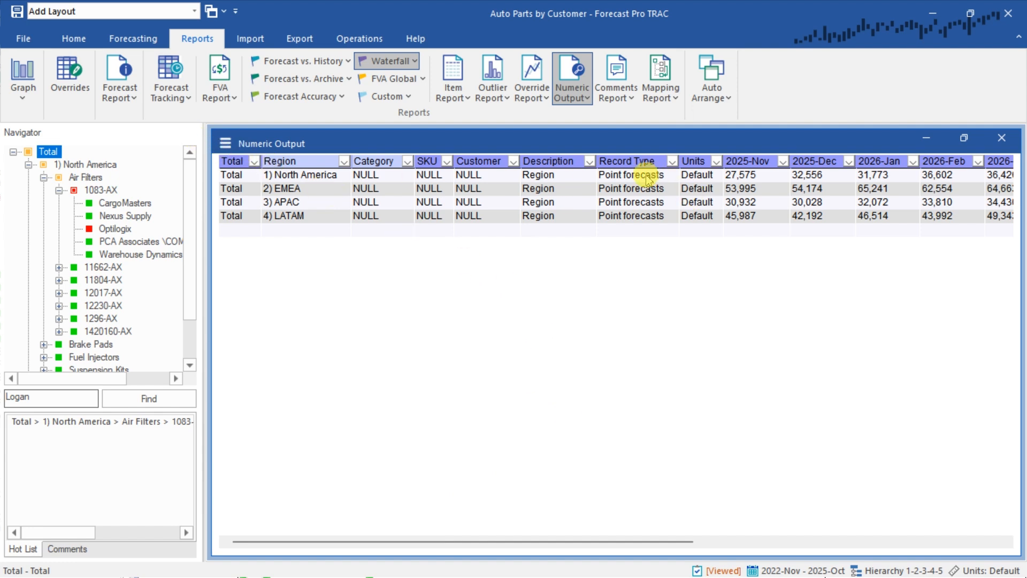
# Switch the Numeric Output report's time series data from Forecasts to Statistical forecasts for the region rows
pyautogui.moveTo(639, 176); pyautogui.dragTo(641, 217)
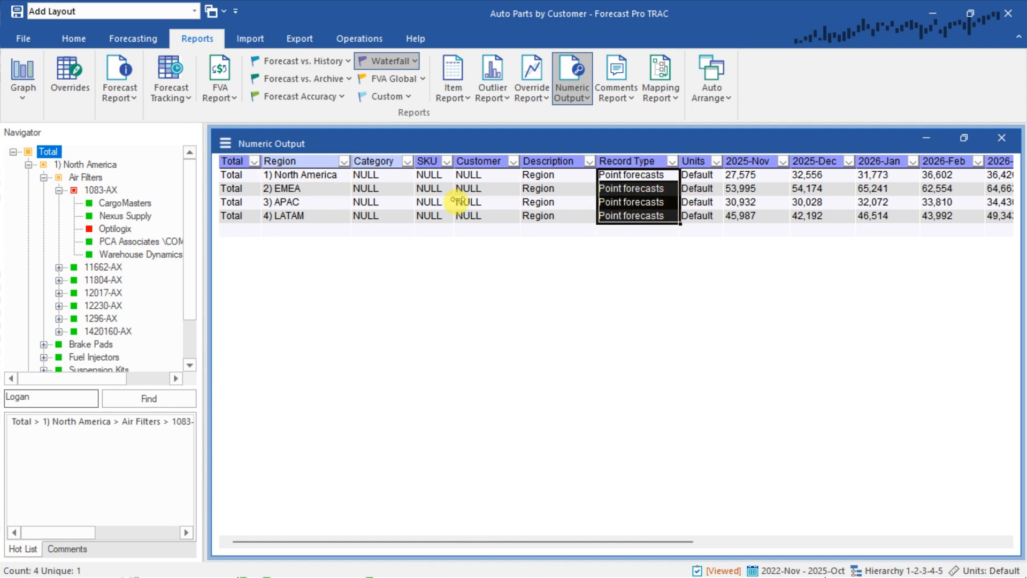
pyautogui.click(543, 181)
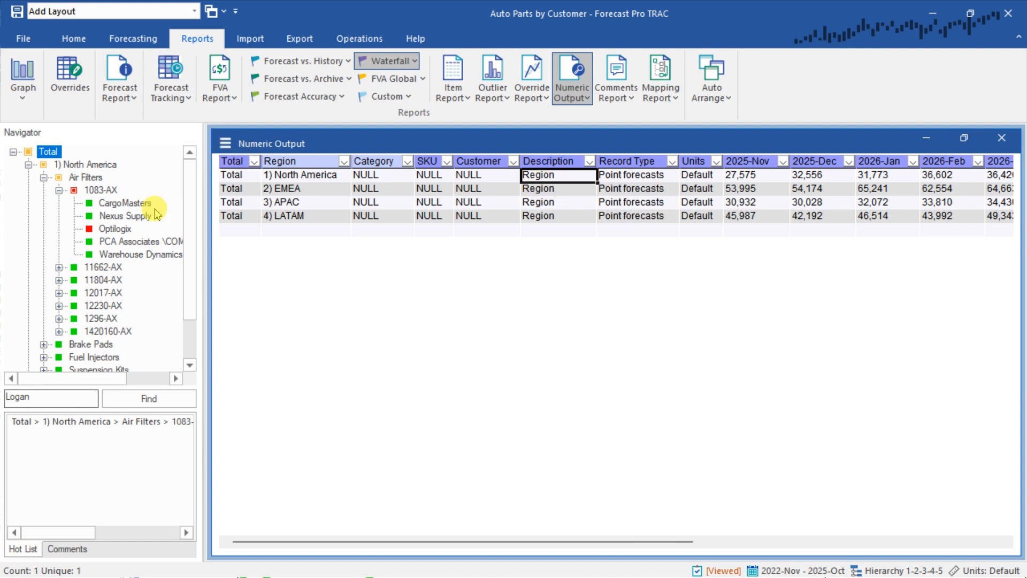
pyautogui.click(225, 144)
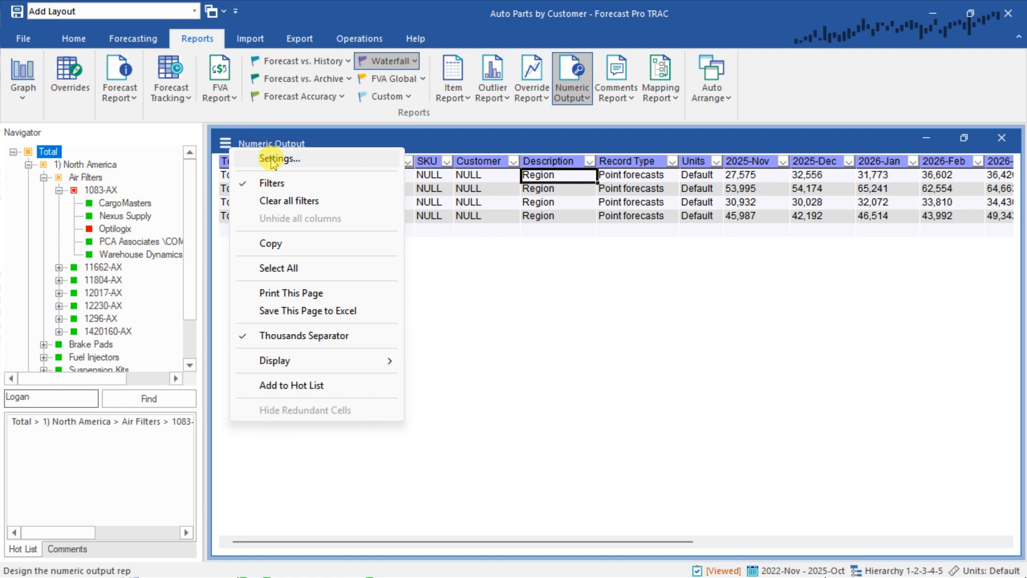
pyautogui.click(274, 160)
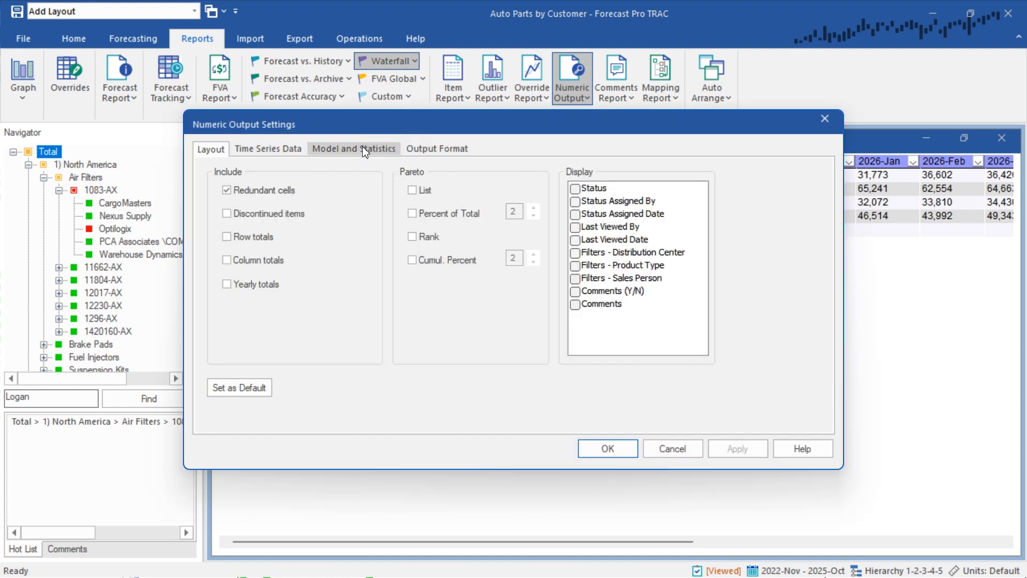
pyautogui.click(270, 149)
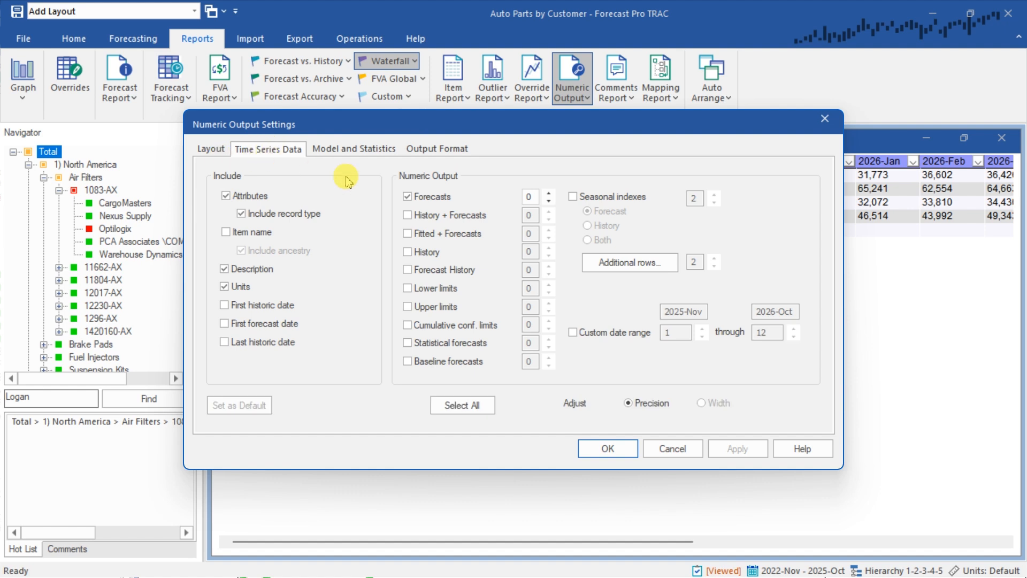
pyautogui.click(406, 197)
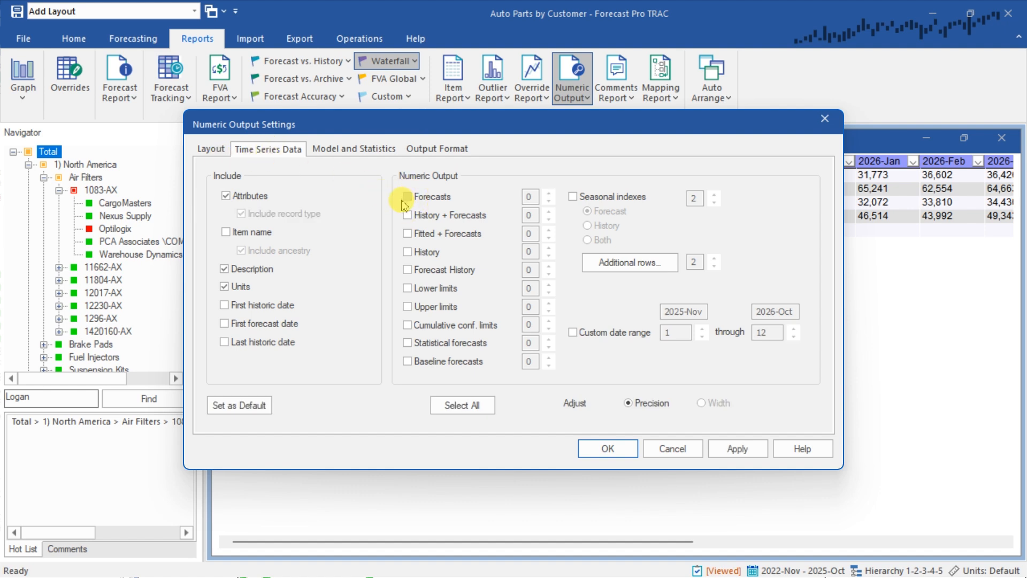
pyautogui.click(407, 343)
pyautogui.click(608, 455)
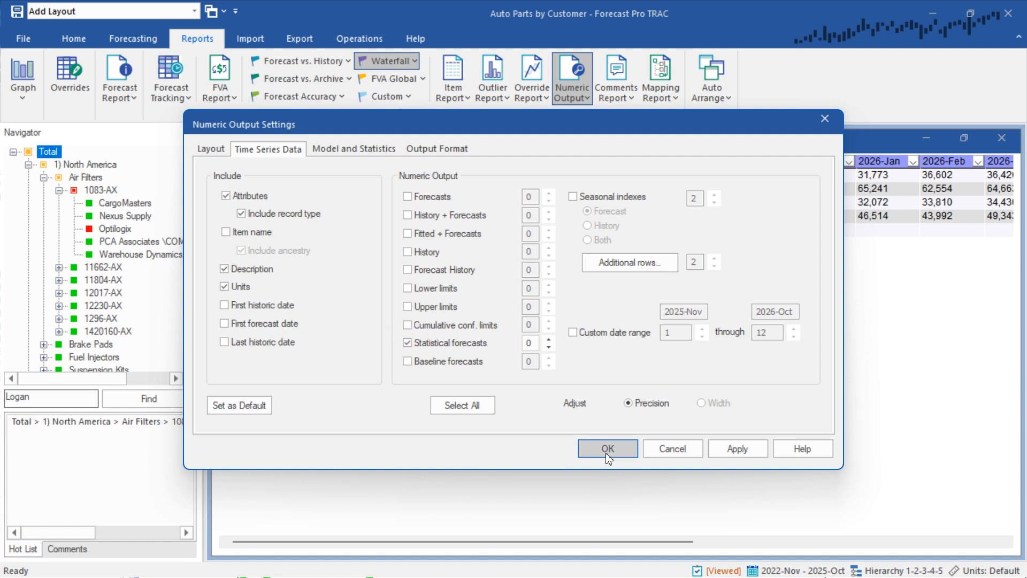
# Include row totals and column totals in the Numeric Output report's layout and apply the settings
pyautogui.click(354, 148)
pyautogui.click(213, 151)
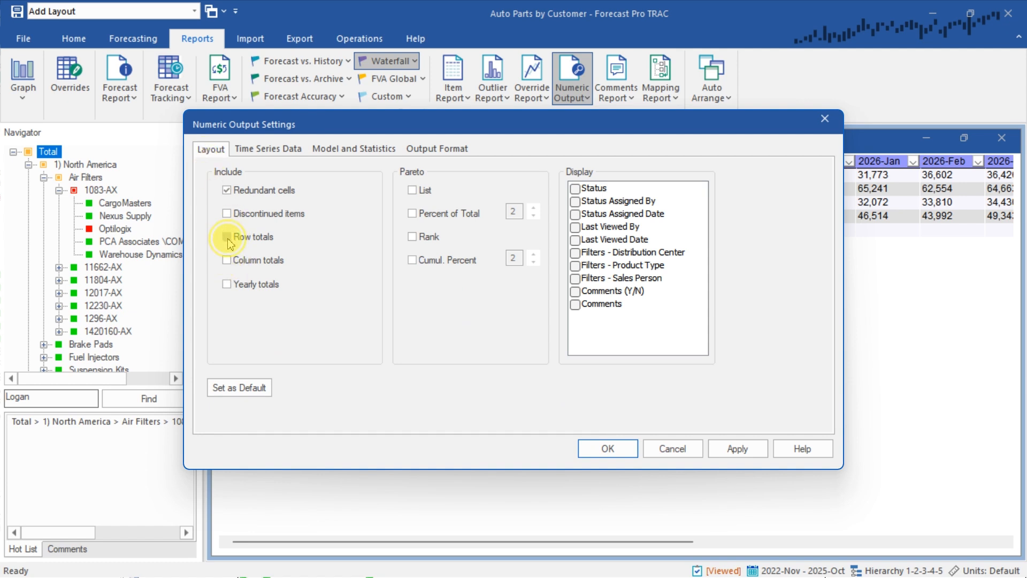
pyautogui.click(608, 449)
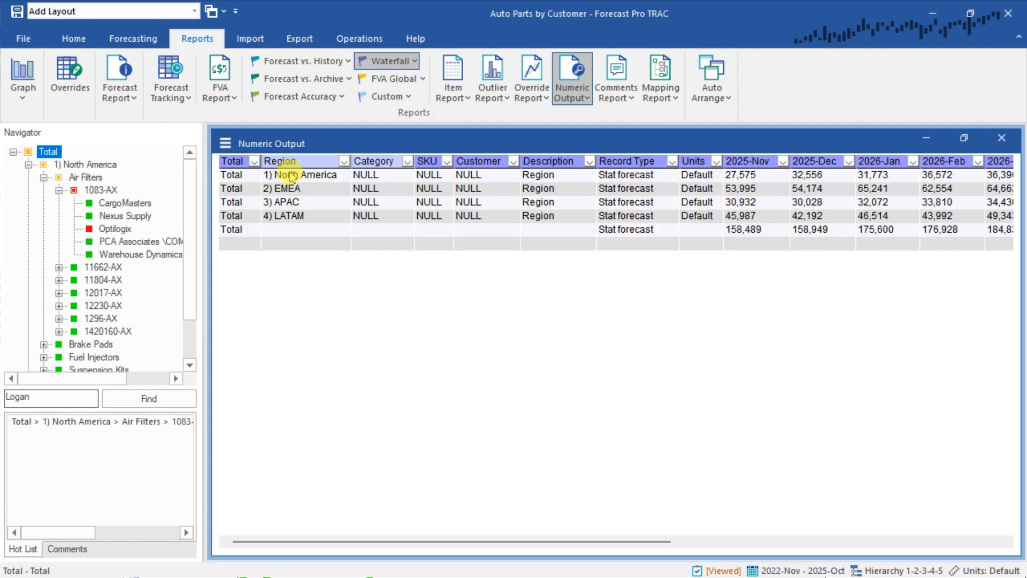
# Examine the regional statistical forecasts across the Region, Record Type and month columns, including the totals row and the Total column
pyautogui.moveTo(292, 176); pyautogui.dragTo(298, 215)
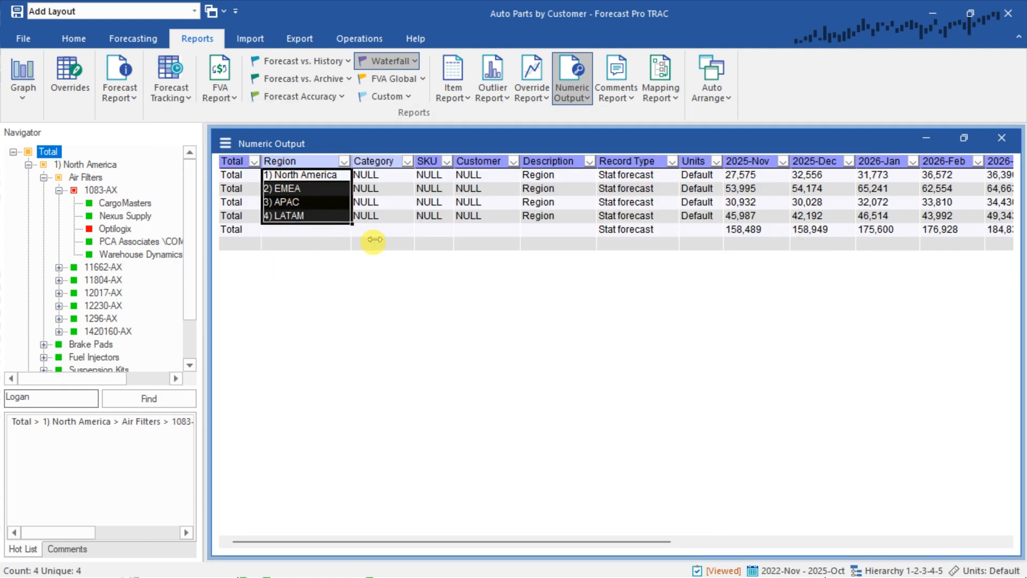
pyautogui.moveTo(590, 549); pyautogui.dragTo(634, 548)
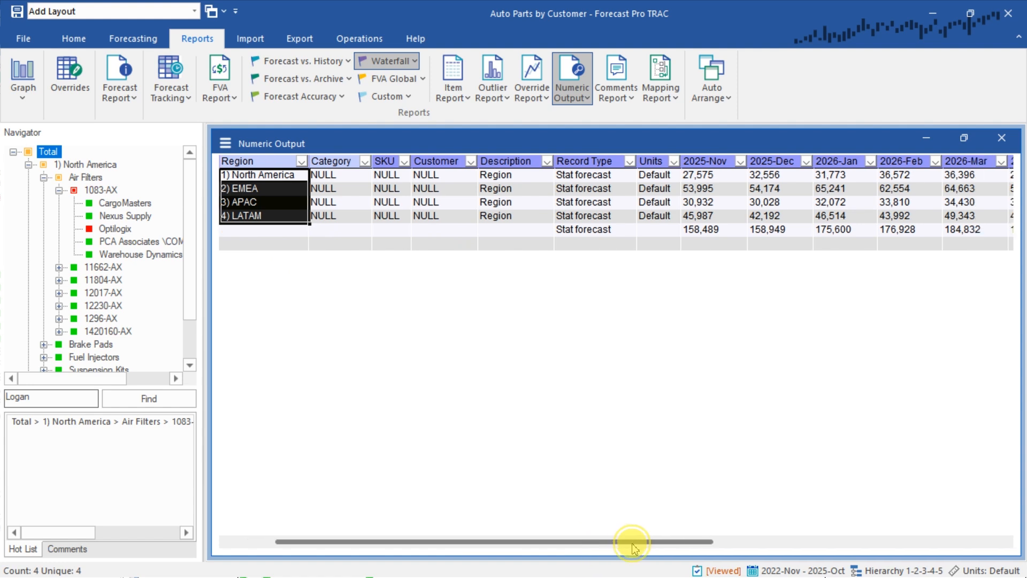
pyautogui.moveTo(586, 175); pyautogui.dragTo(592, 217)
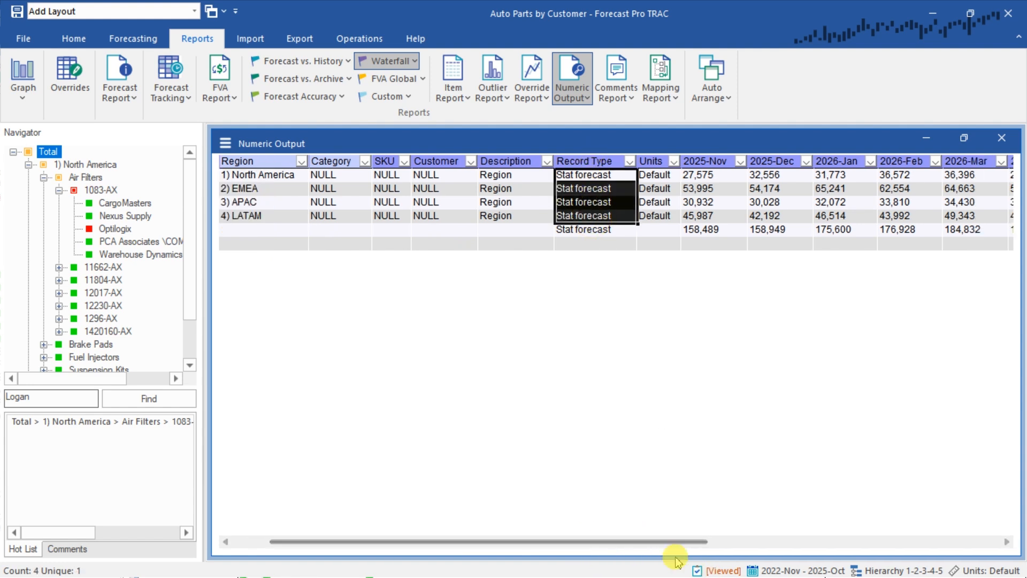
pyautogui.moveTo(658, 541); pyautogui.dragTo(674, 546)
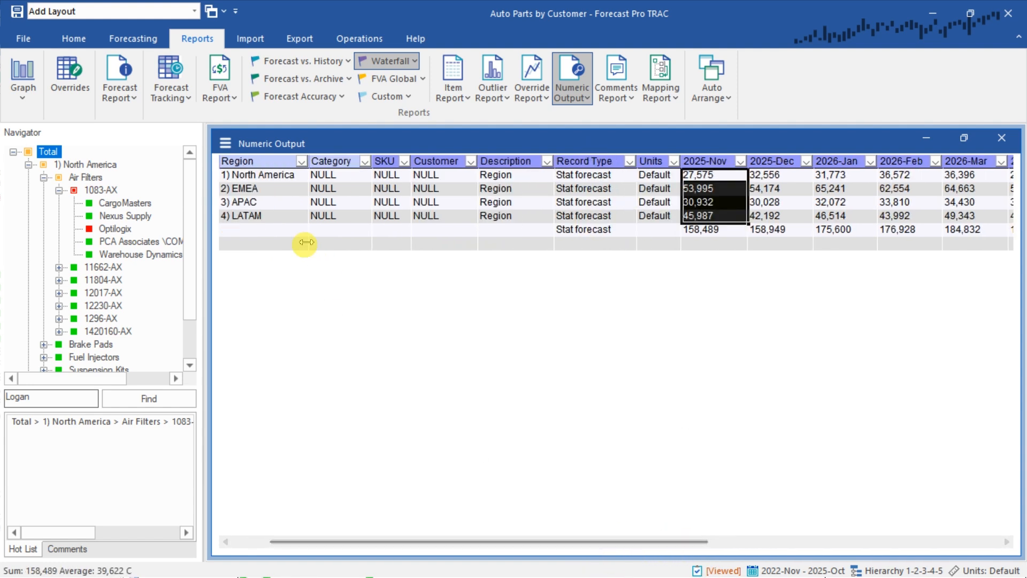
pyautogui.moveTo(283, 231); pyautogui.dragTo(728, 232)
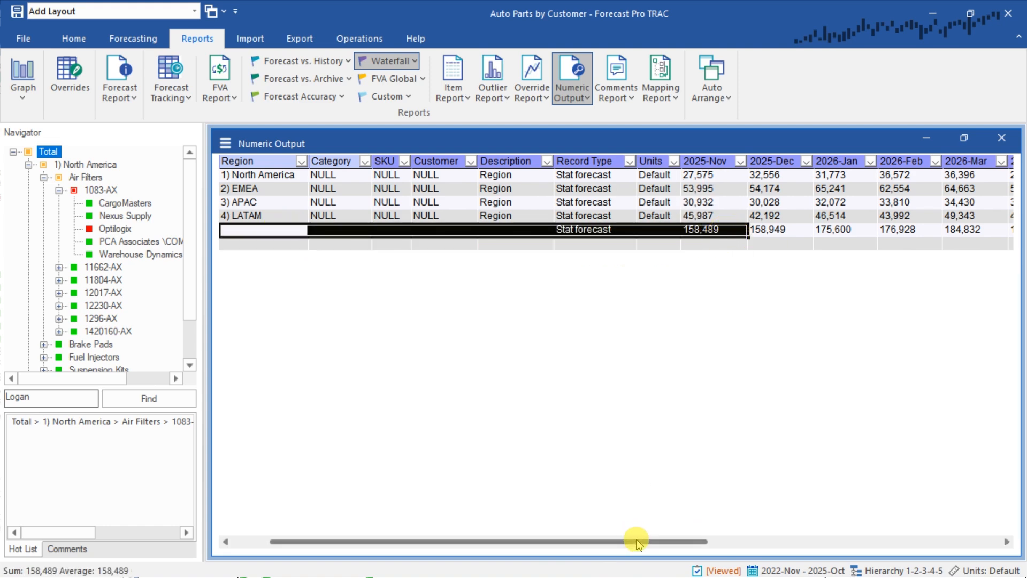
pyautogui.moveTo(634, 541); pyautogui.dragTo(932, 541)
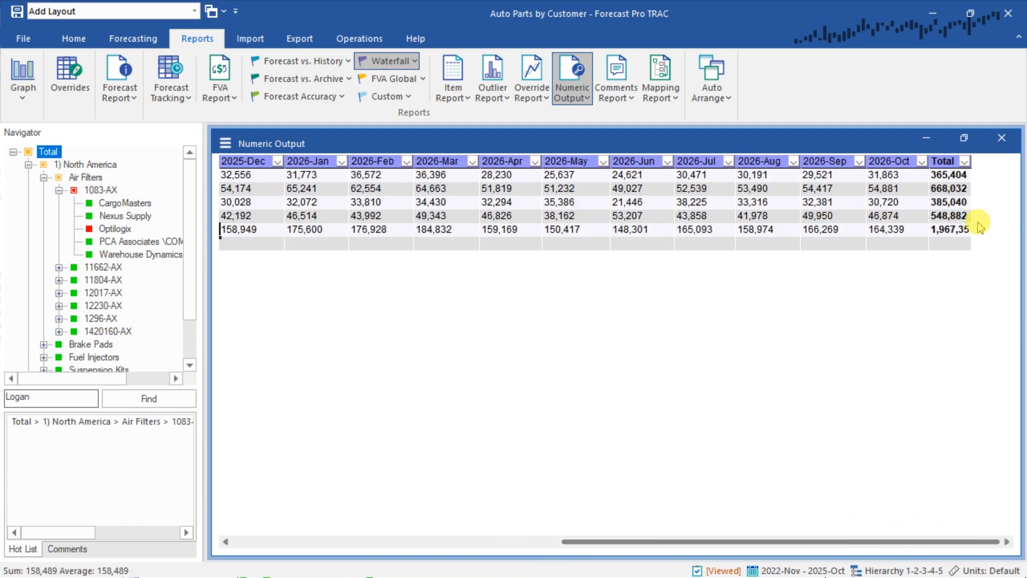
pyautogui.moveTo(947, 179); pyautogui.dragTo(948, 230)
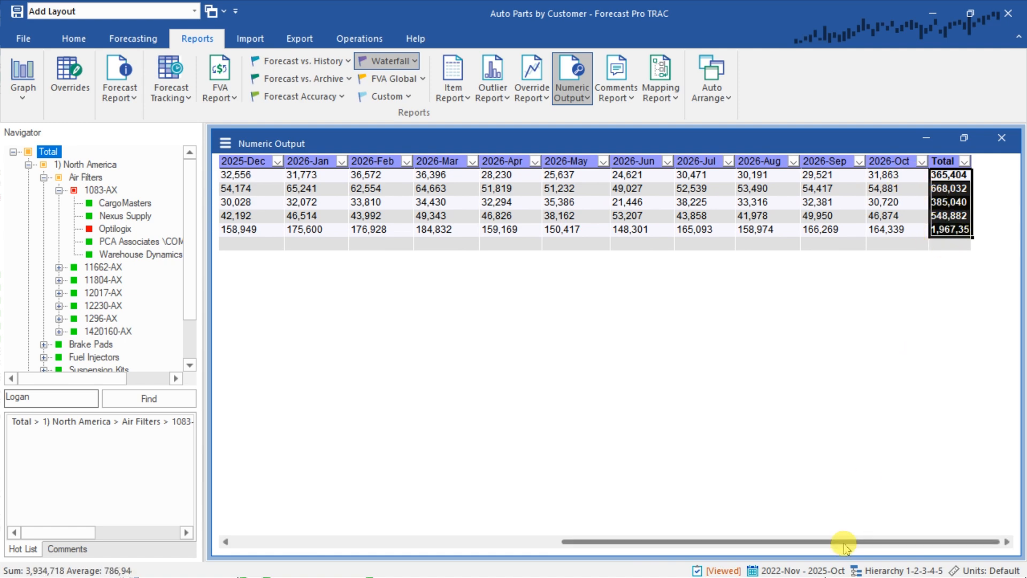
pyautogui.moveTo(844, 540); pyautogui.dragTo(500, 550)
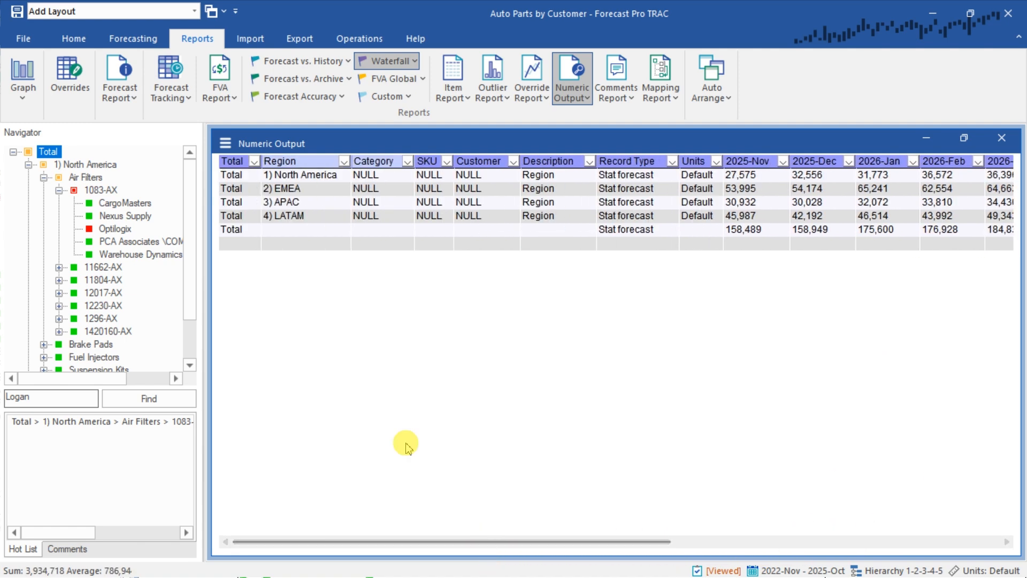
# Save the current Numeric Output report setup as a new layout named Regional Stat Forecasts
pyautogui.click(240, 180)
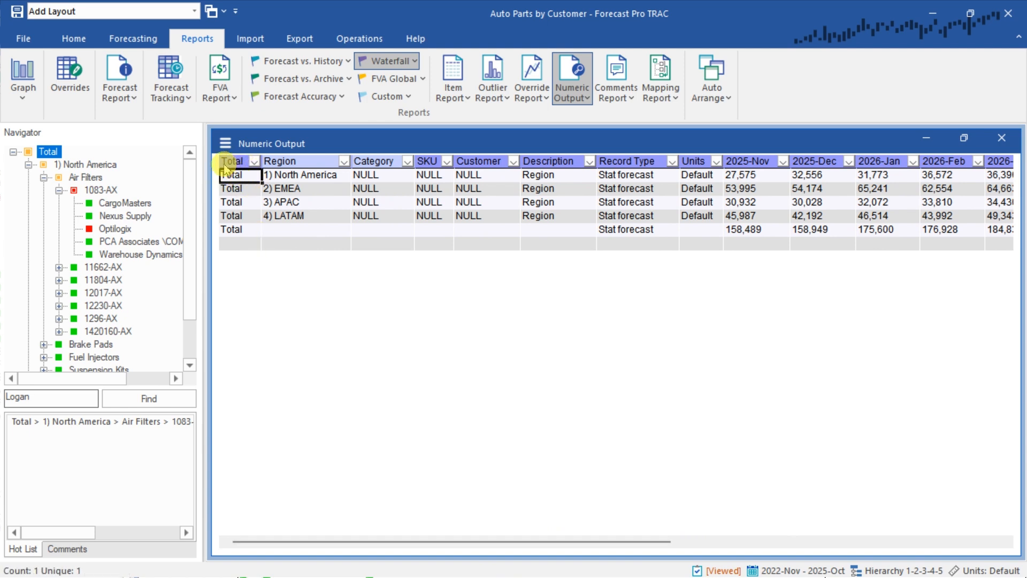
pyautogui.click(165, 17)
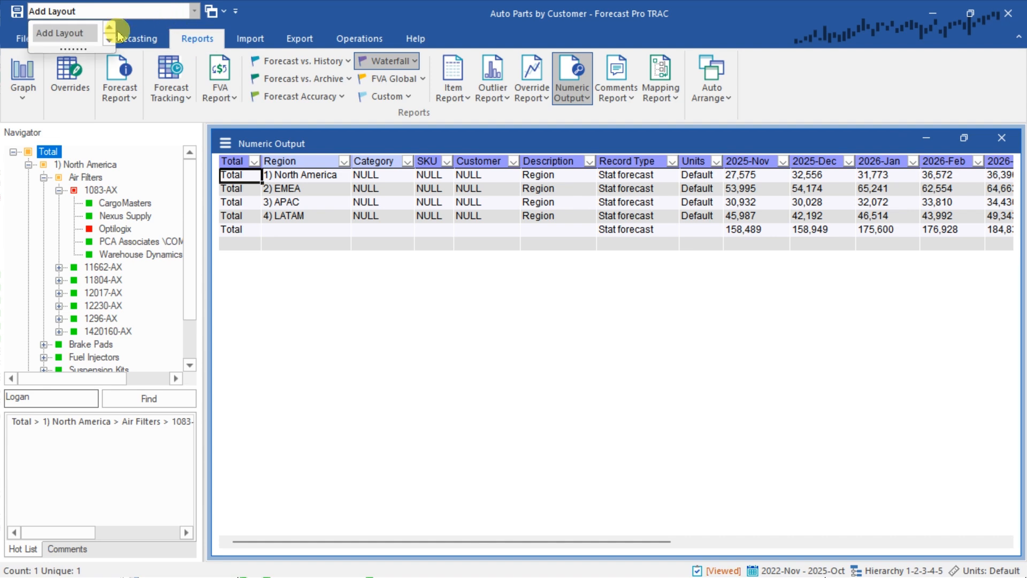
pyautogui.click(58, 32)
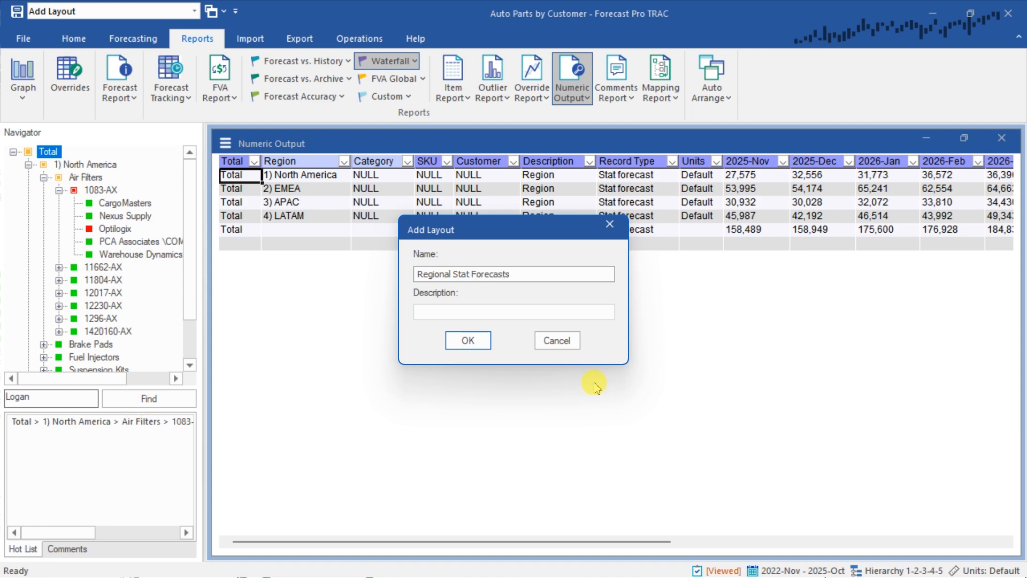
pyautogui.press('Return')
# Load the saved Regional Stat Forecasts layout and check its Record Type and Region columns
pyautogui.click(160, 17)
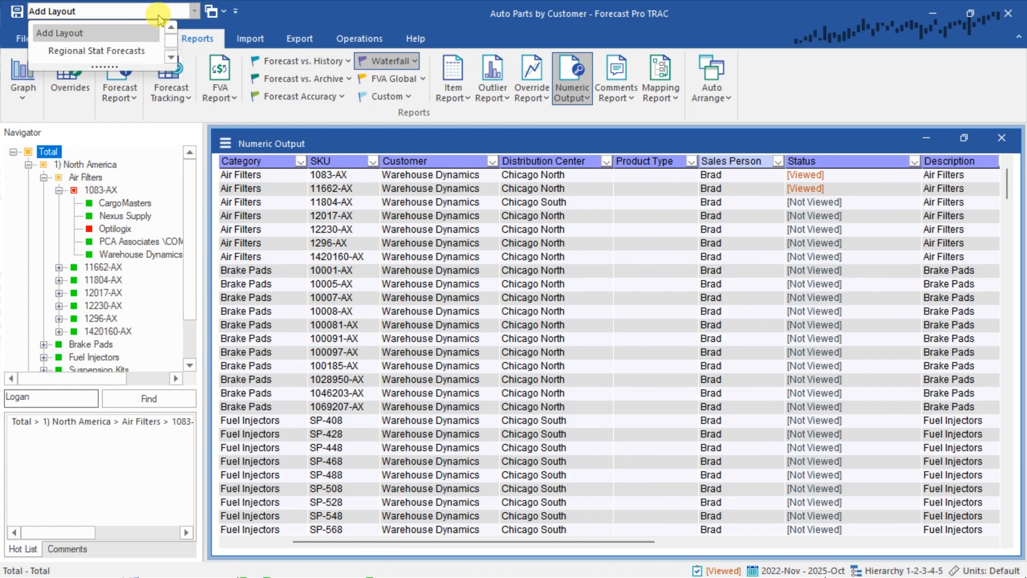
pyautogui.click(91, 54)
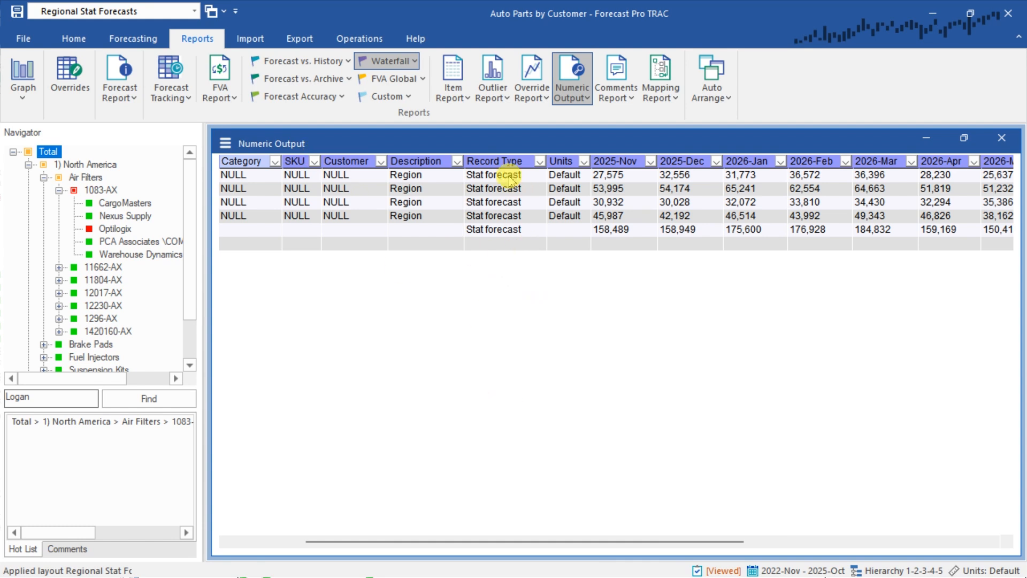
pyautogui.moveTo(508, 177); pyautogui.dragTo(512, 219)
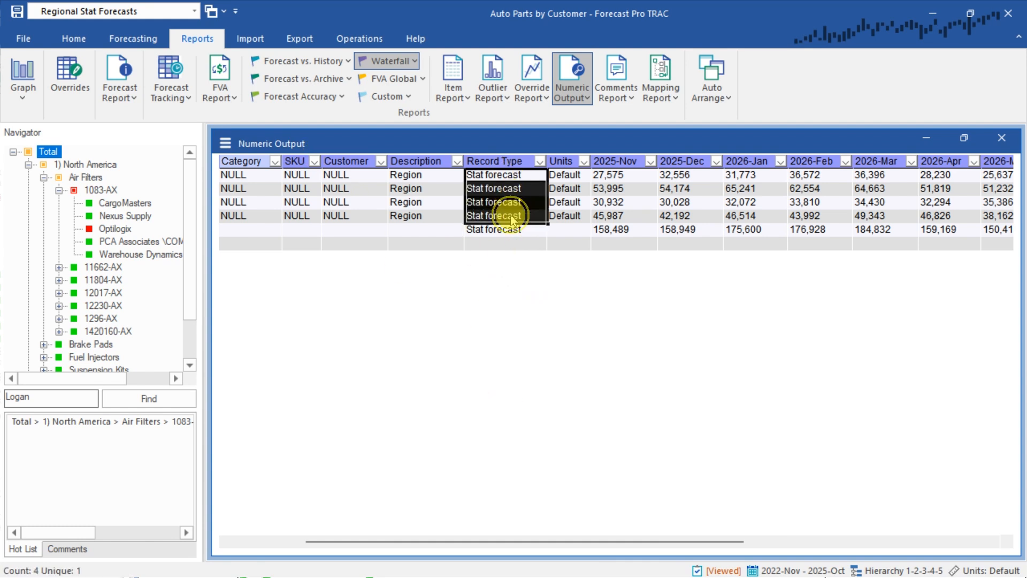
pyautogui.moveTo(627, 541); pyautogui.dragTo(470, 535)
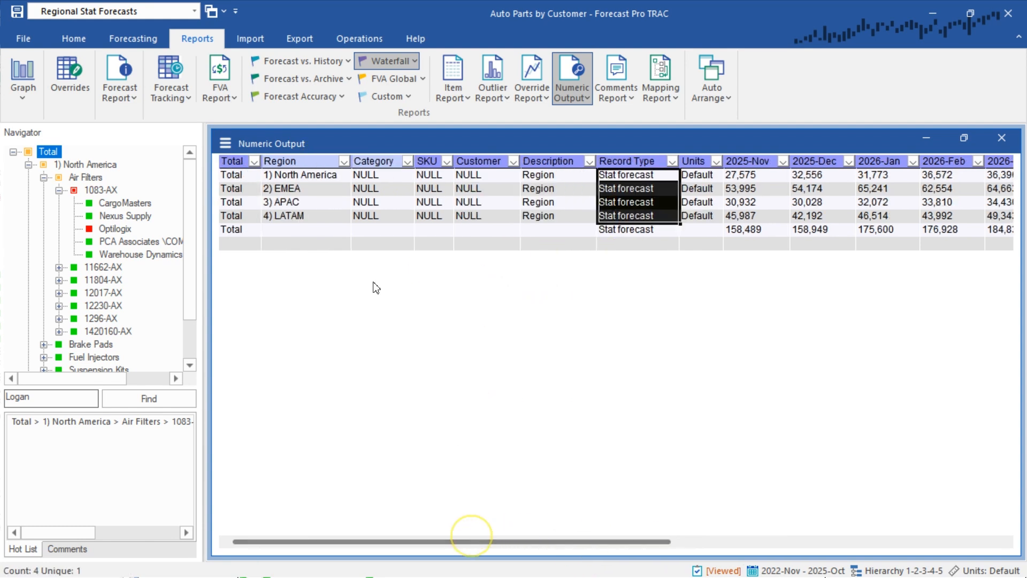
pyautogui.moveTo(310, 174); pyautogui.dragTo(366, 226)
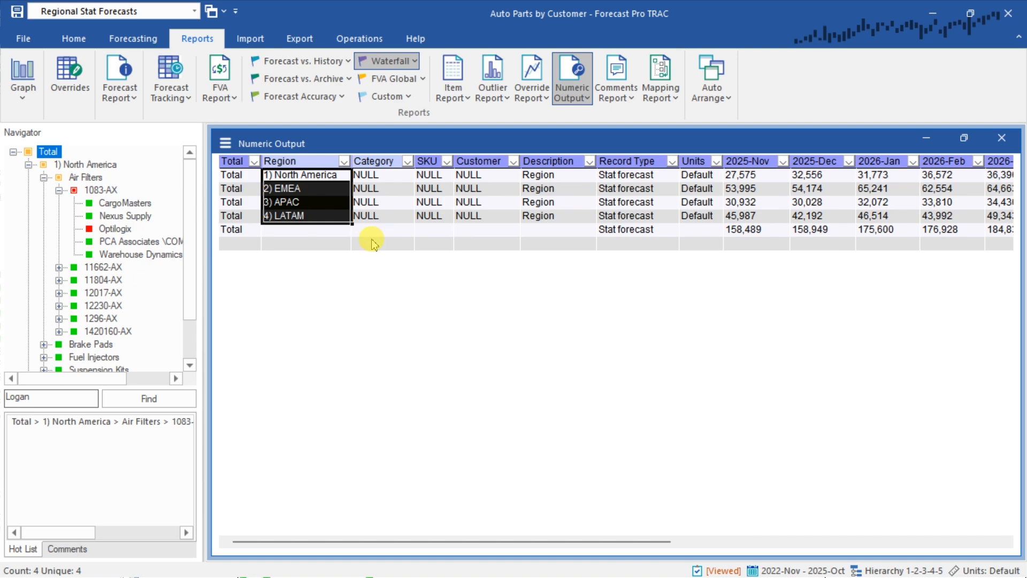